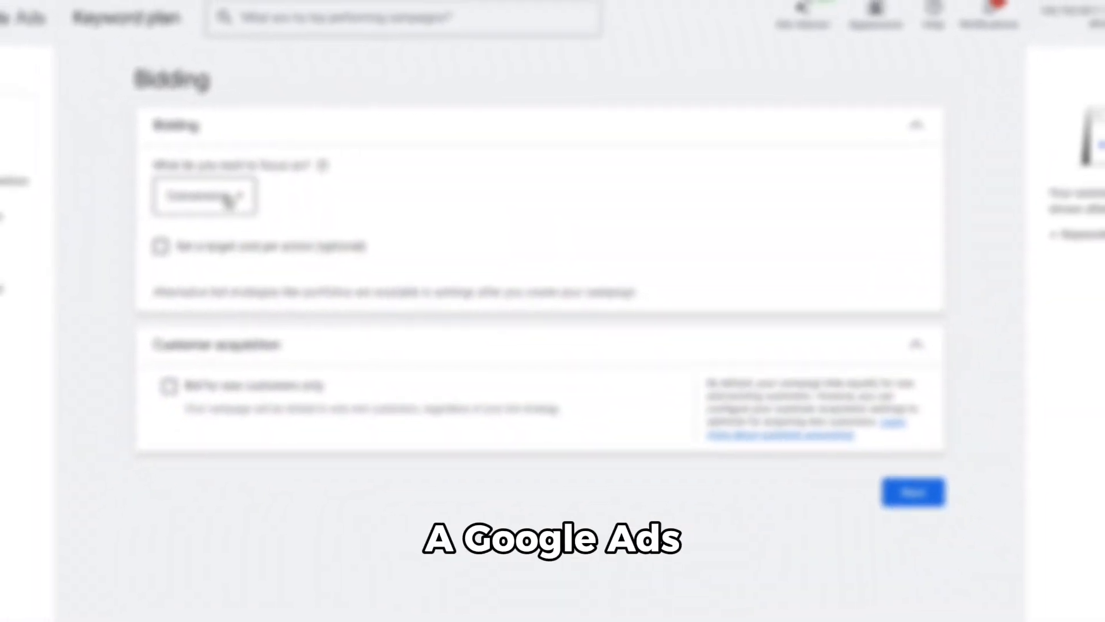
click(232, 194)
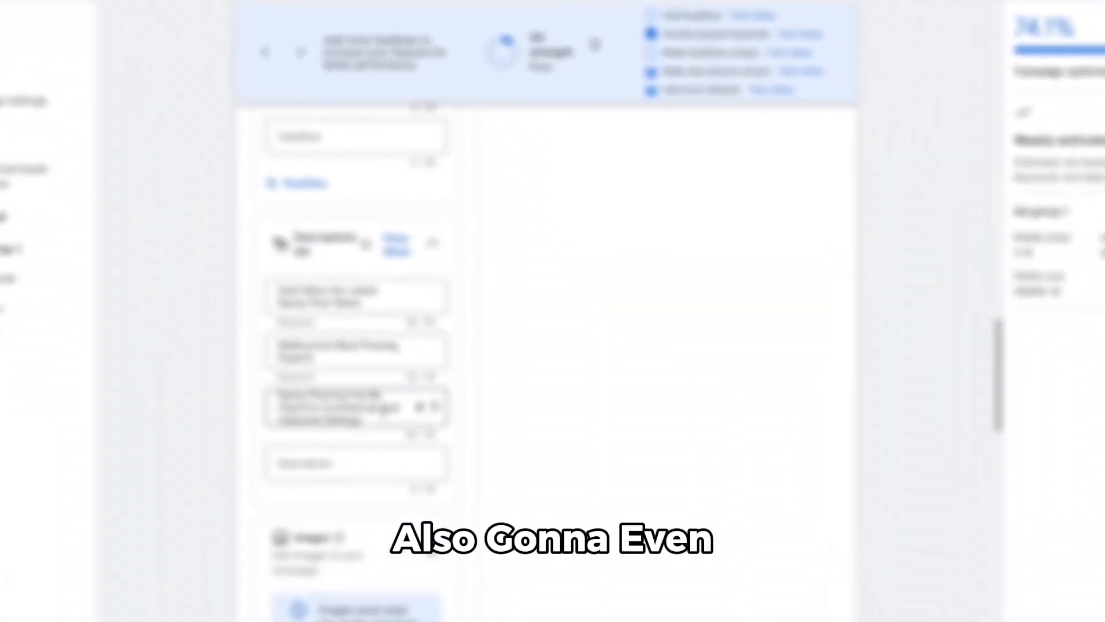
drag(375, 419, 211, 371)
key(BackSpace)
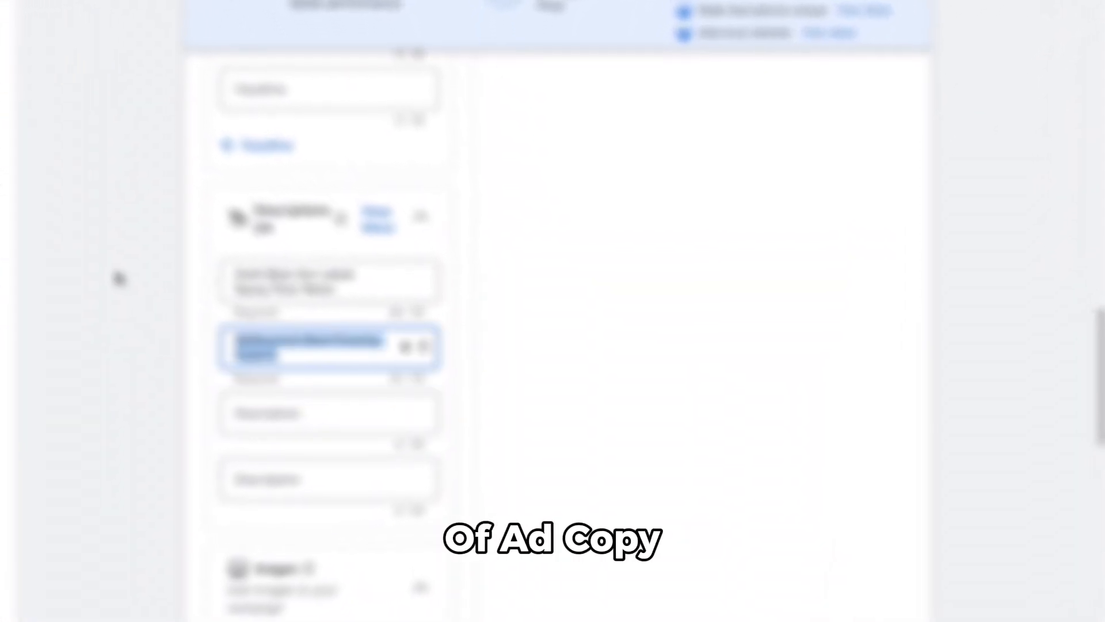
key(BackSpace)
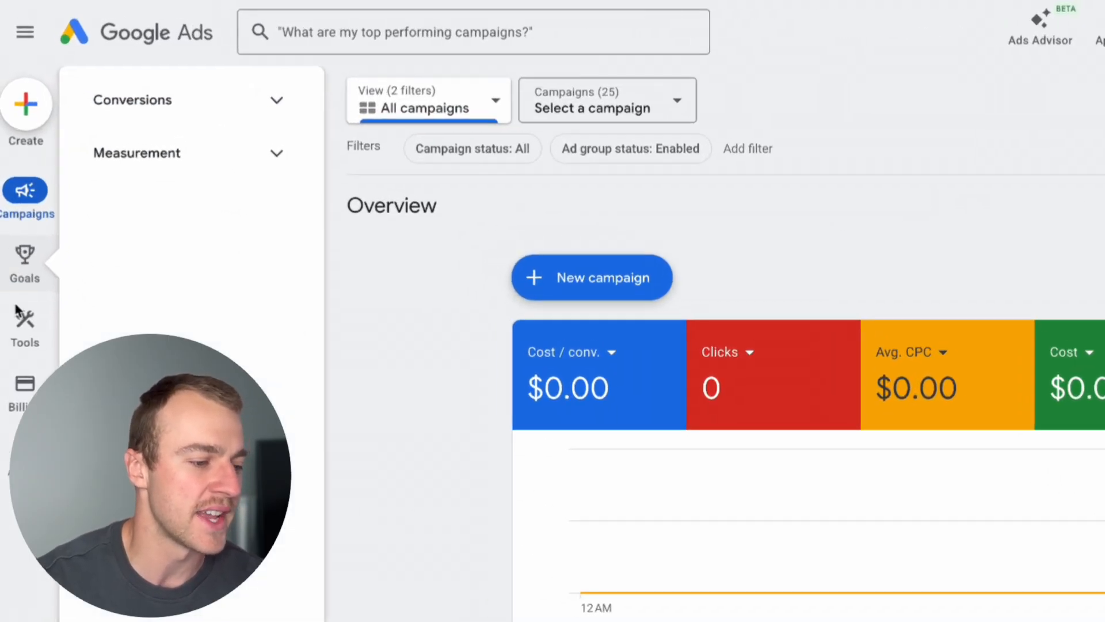
Open Keyword Planner and start discovering new keywords.
mouse_move(20, 224)
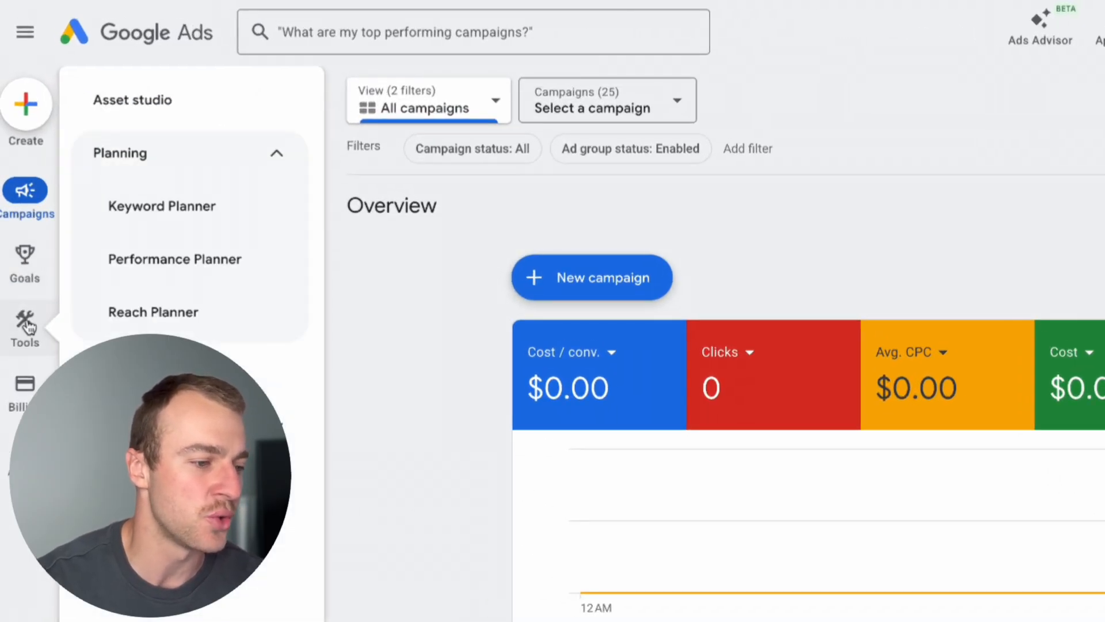
click(27, 324)
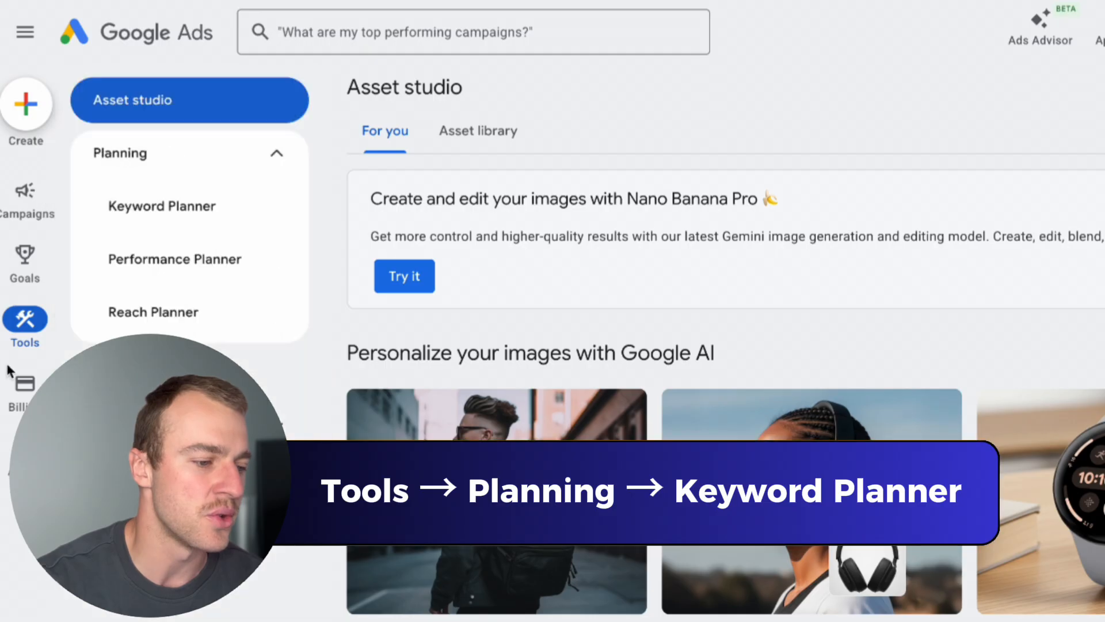
click(156, 213)
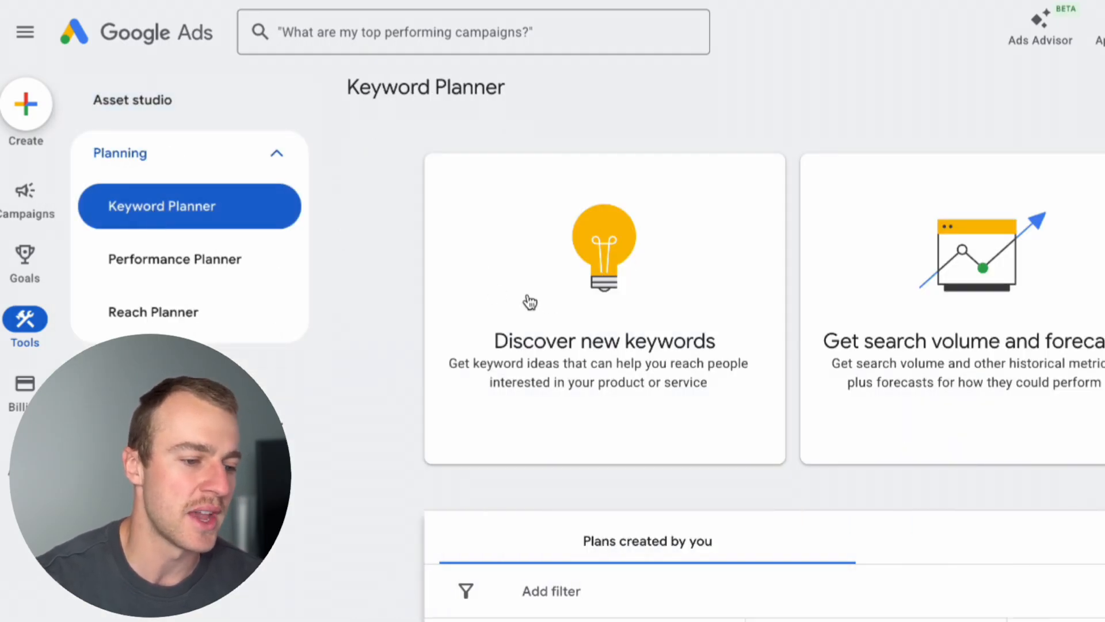
click(529, 302)
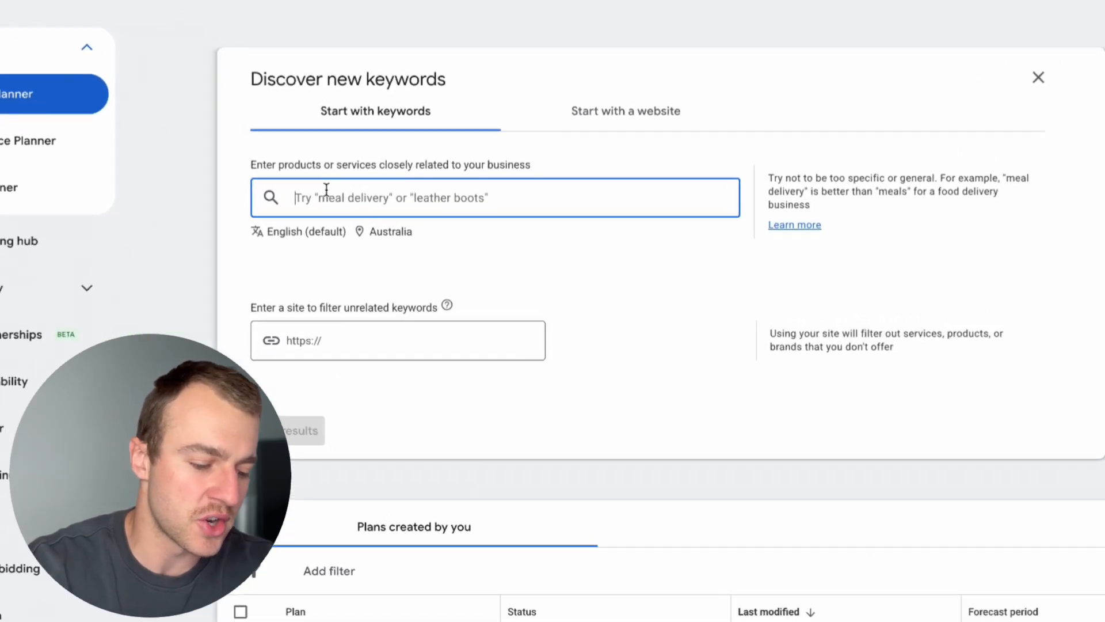
Enter "Epoxy Flooring" and "epoxy Flooring near me" as the seed keywords for the keyword search.
text(Epoxy Flooring)
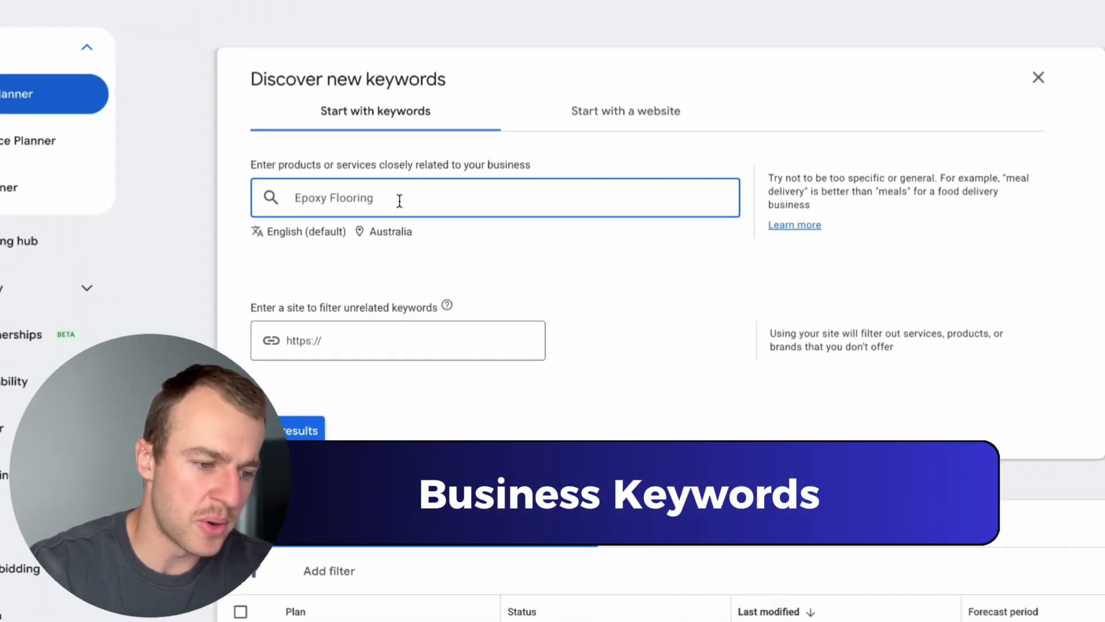
key(Return)
text(epoxy Flooring near me)
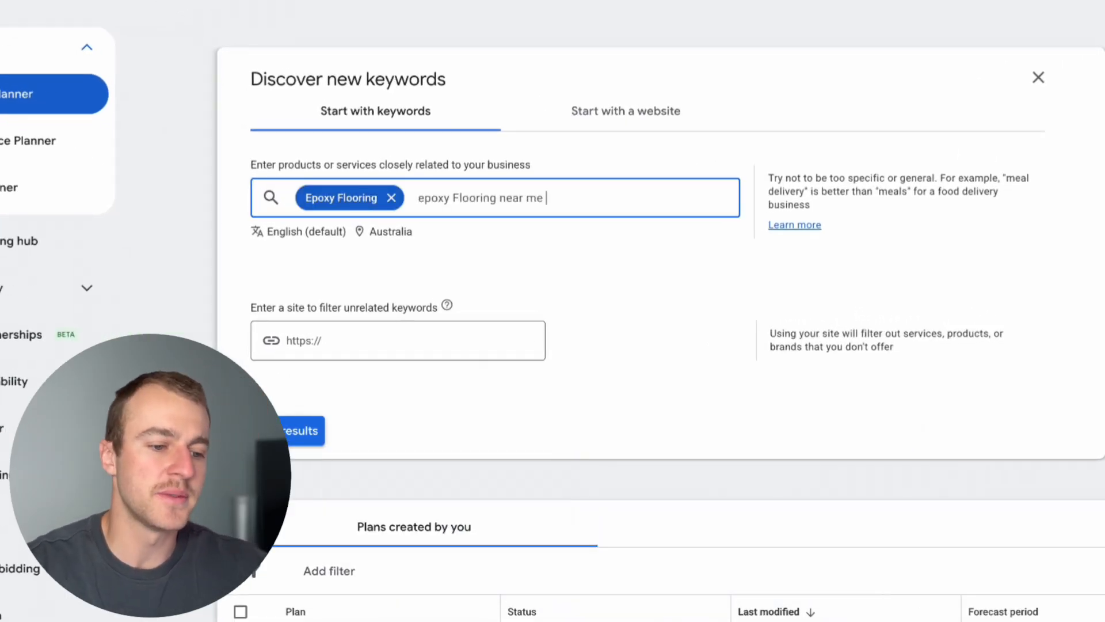
key(Return)
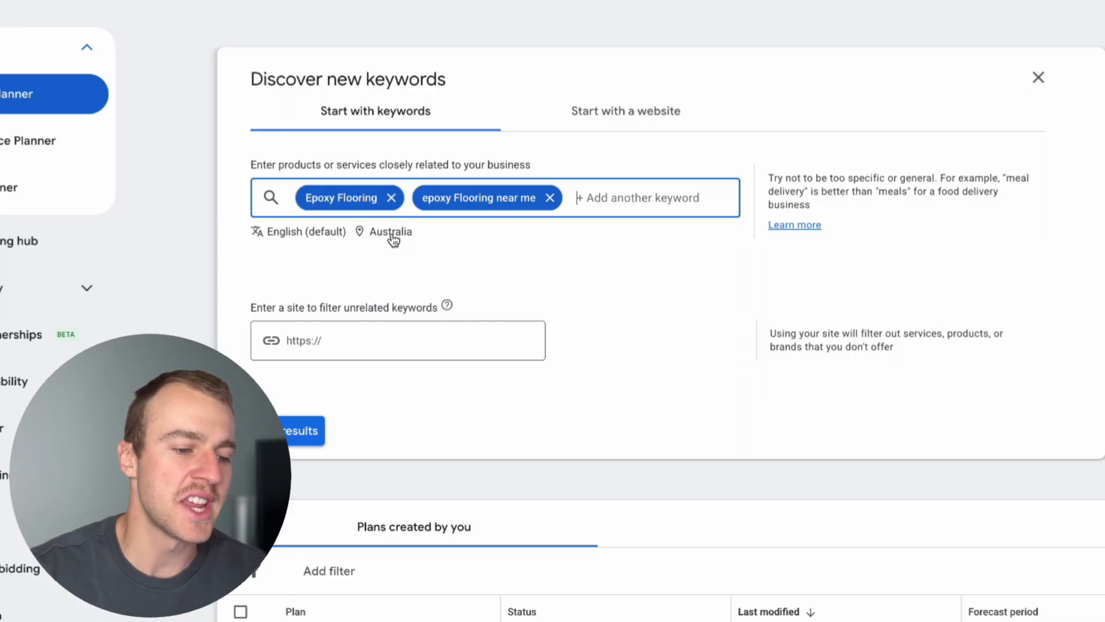
Replace the target location Australia with the city of Melbourne, Victoria, Australia and save it.
click(391, 231)
click(673, 190)
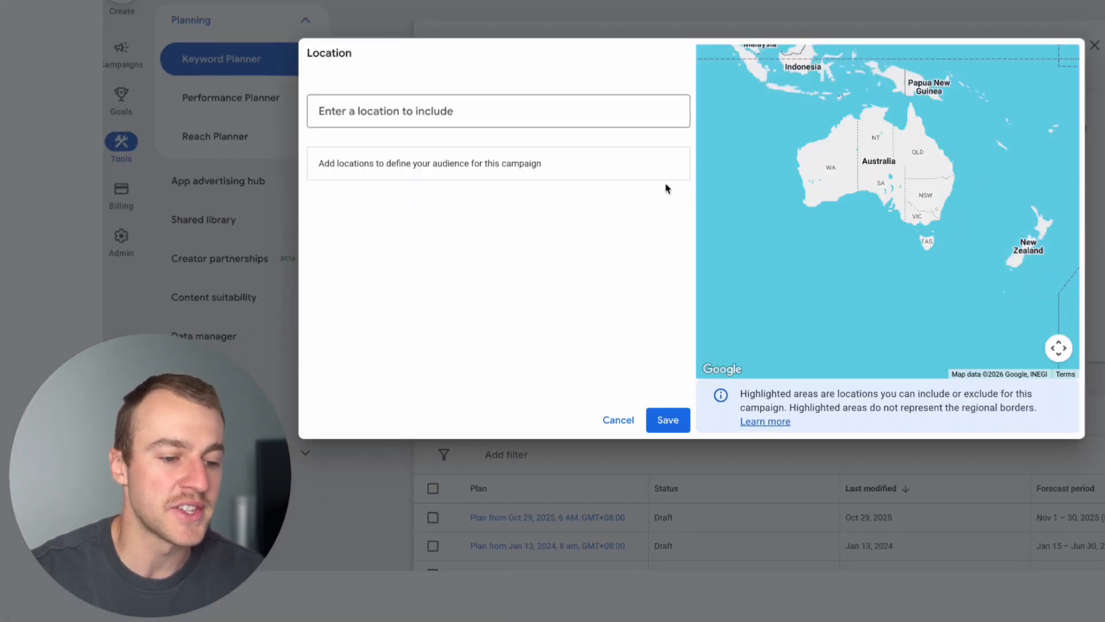
click(603, 125)
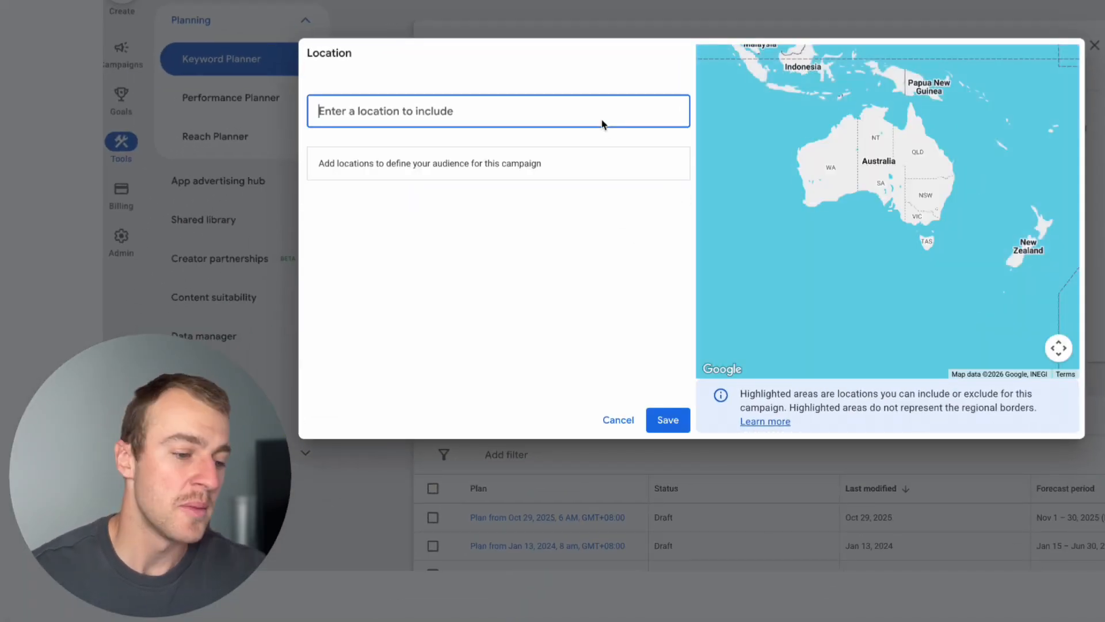
text(mel)
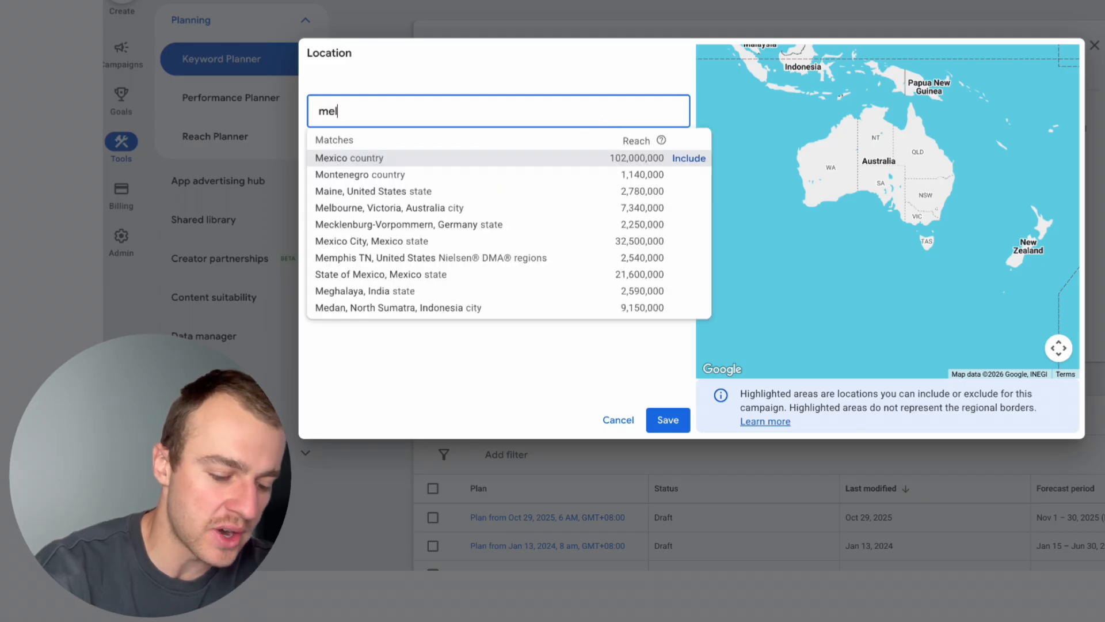
text(bour)
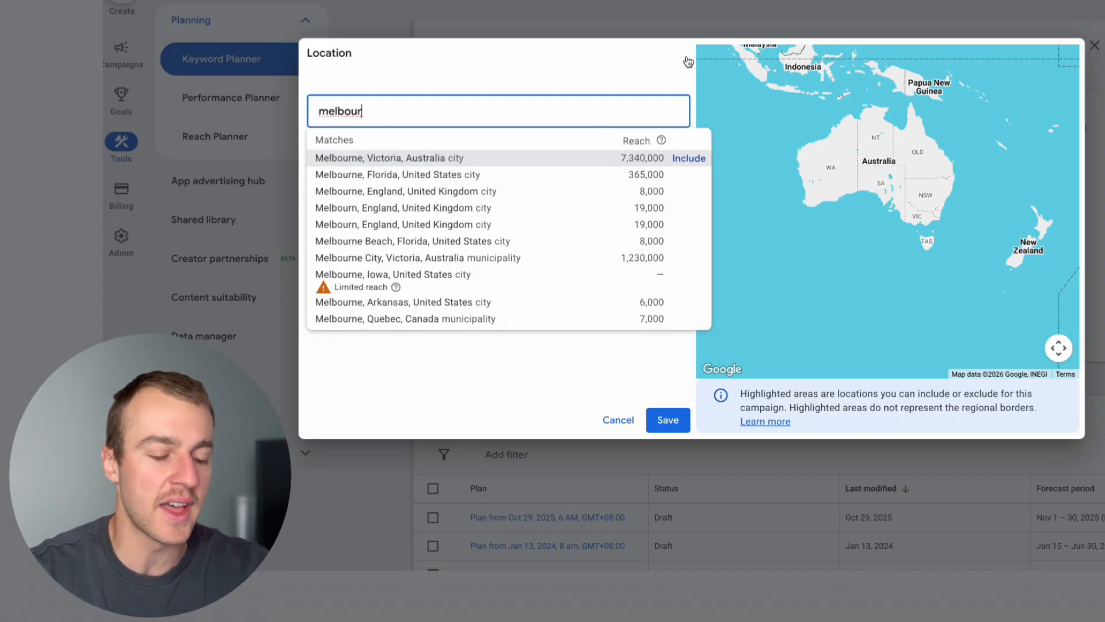
click(695, 154)
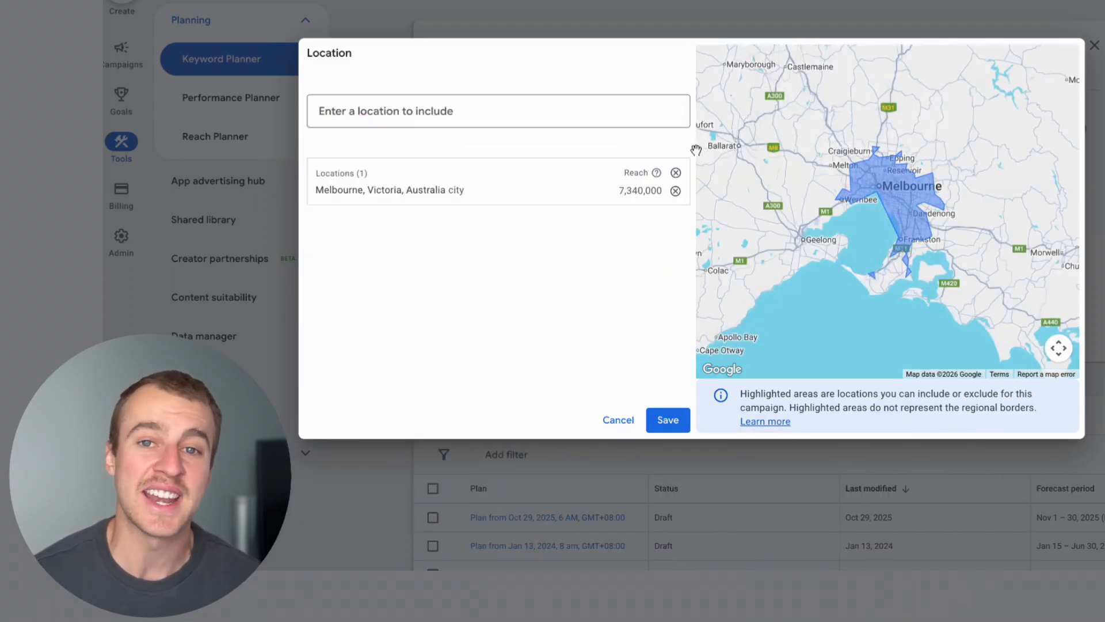
click(675, 420)
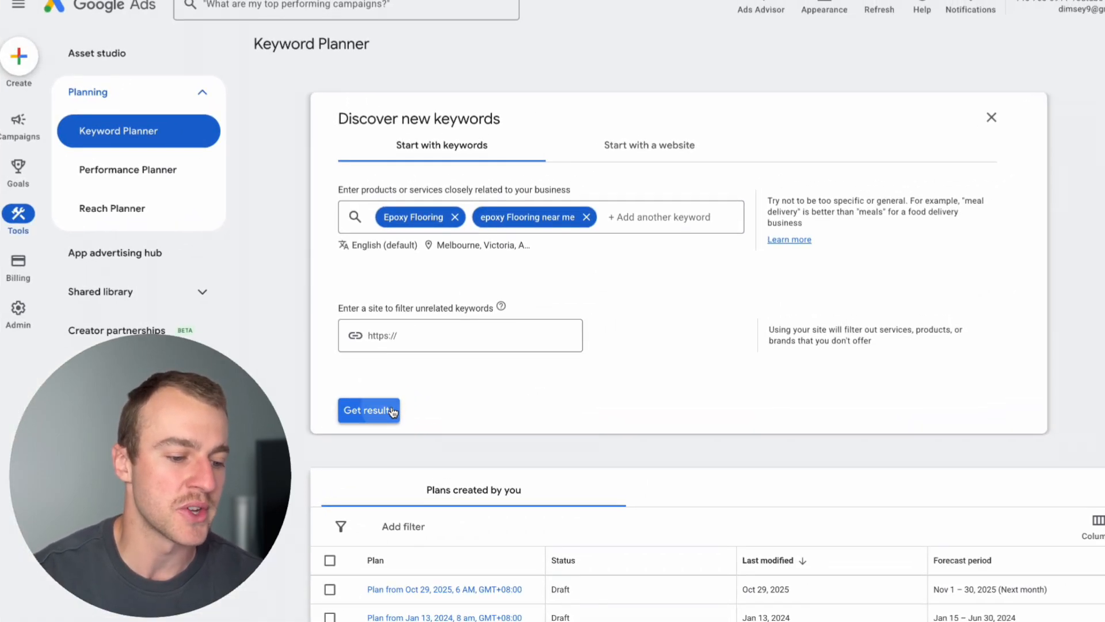
Get the keyword ideas and sort them by average monthly searches, highest first.
click(369, 410)
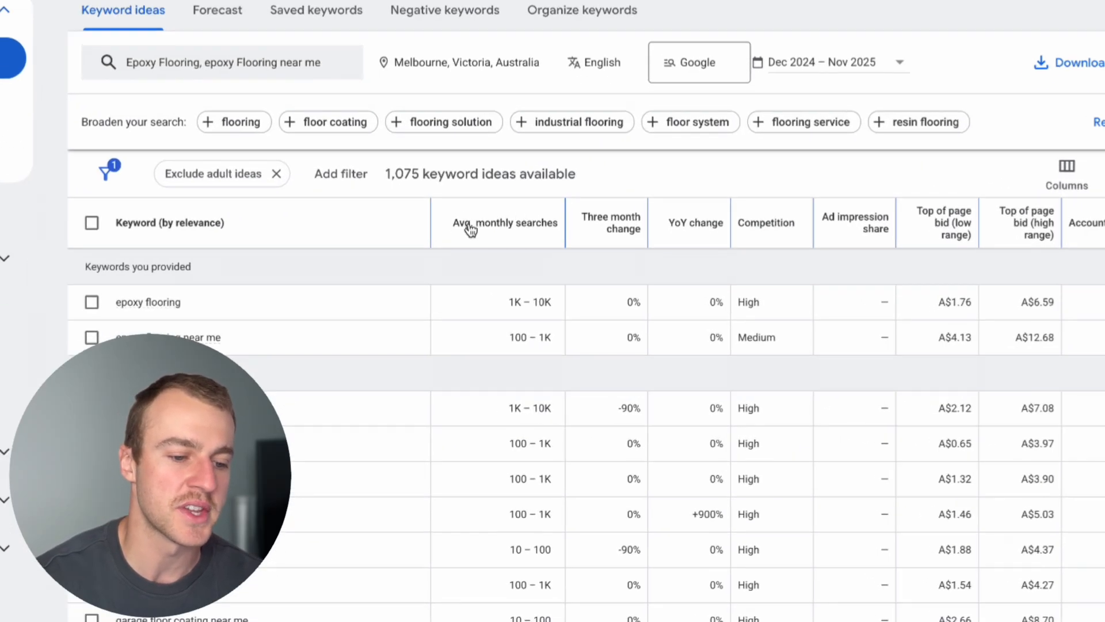
mouse_move(584, 271)
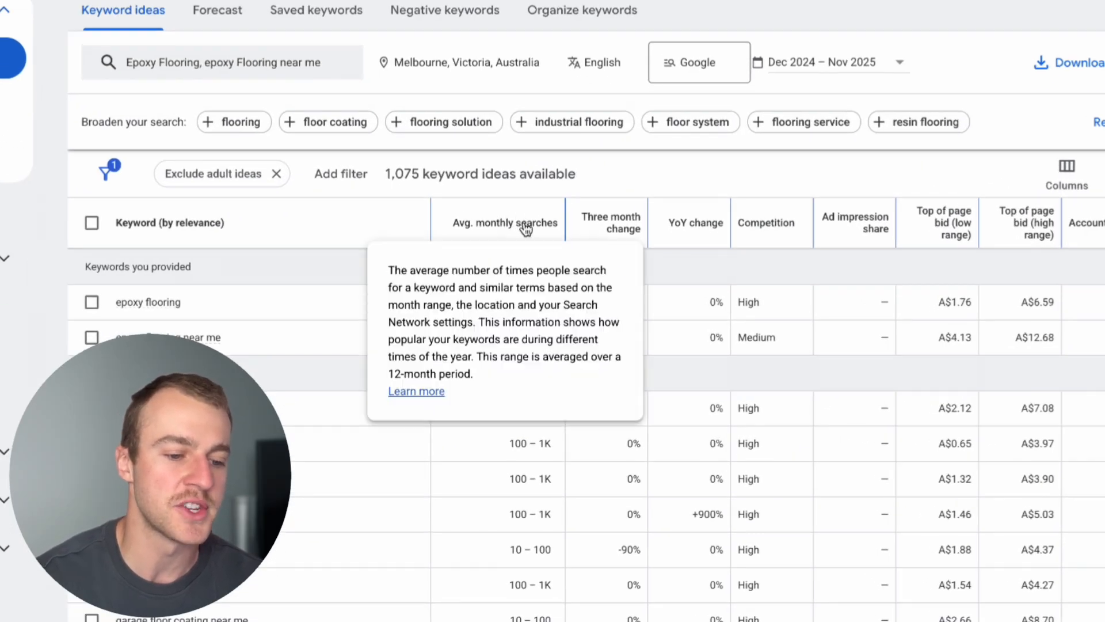
click(527, 230)
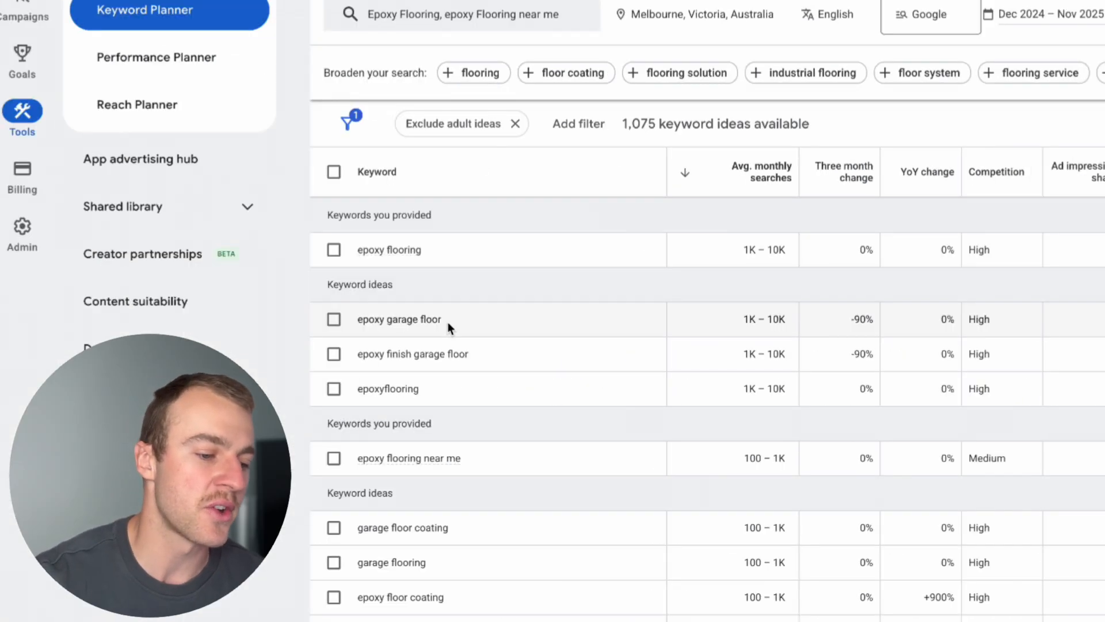
Highlight the text of the keyword idea "epoxy garage floor" for a Google search.
drag(447, 322, 397, 321)
click(361, 335)
triple_click(360, 322)
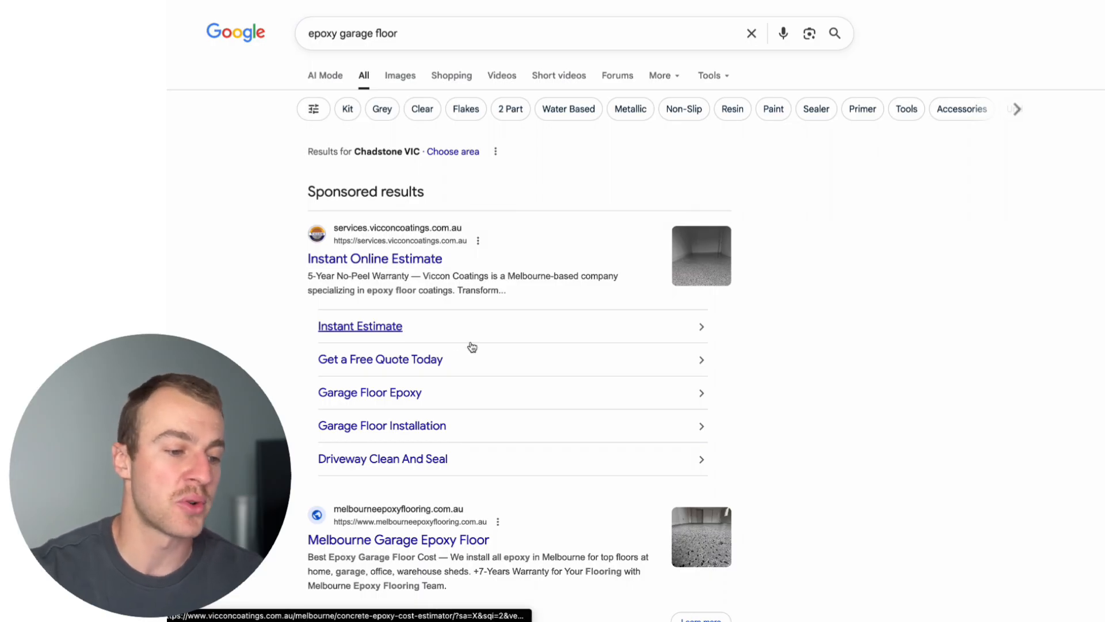
Examine the Google results for "epoxy garage floor", from the sponsored ads through the AI overview and products to the organic listings.
scroll(471, 345, down, 3)
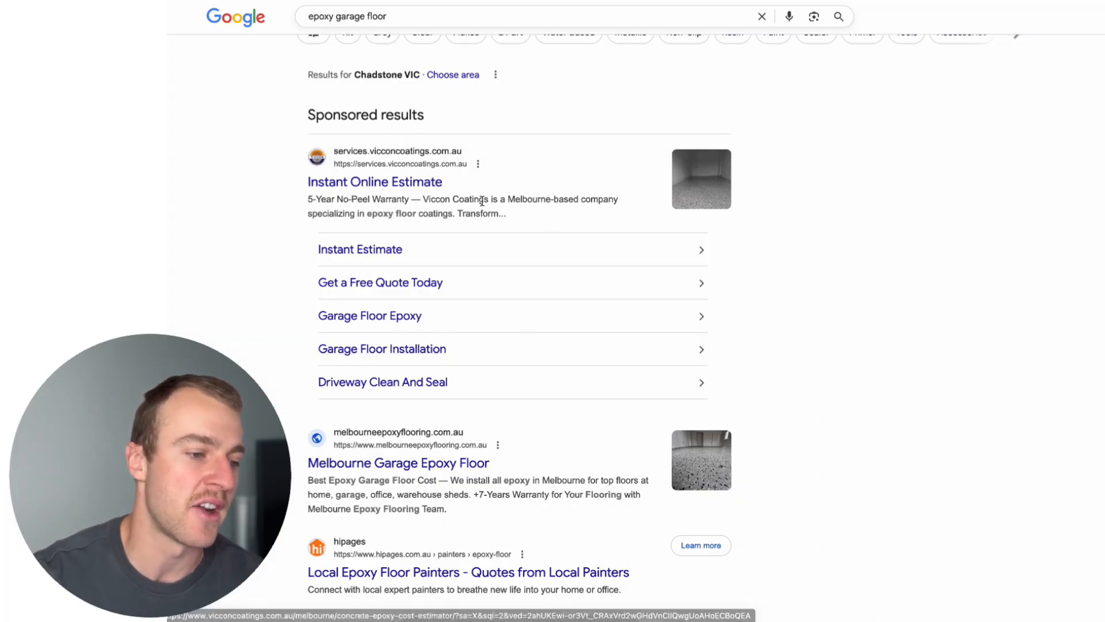
scroll(438, 84, up, 3)
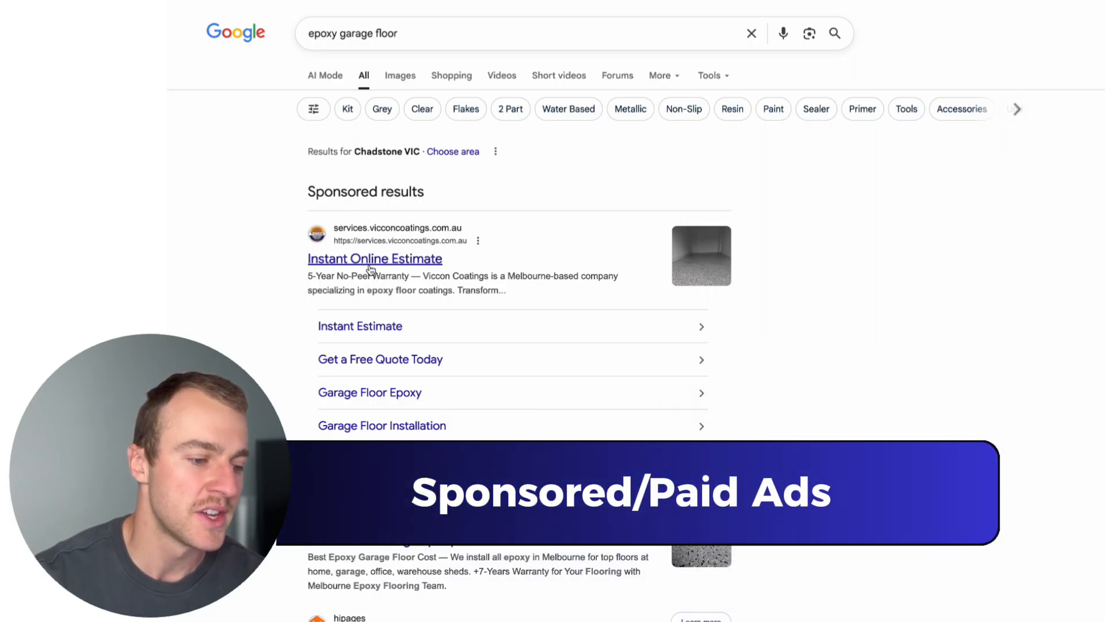
scroll(371, 270, down, 3)
scroll(371, 270, down, 3)
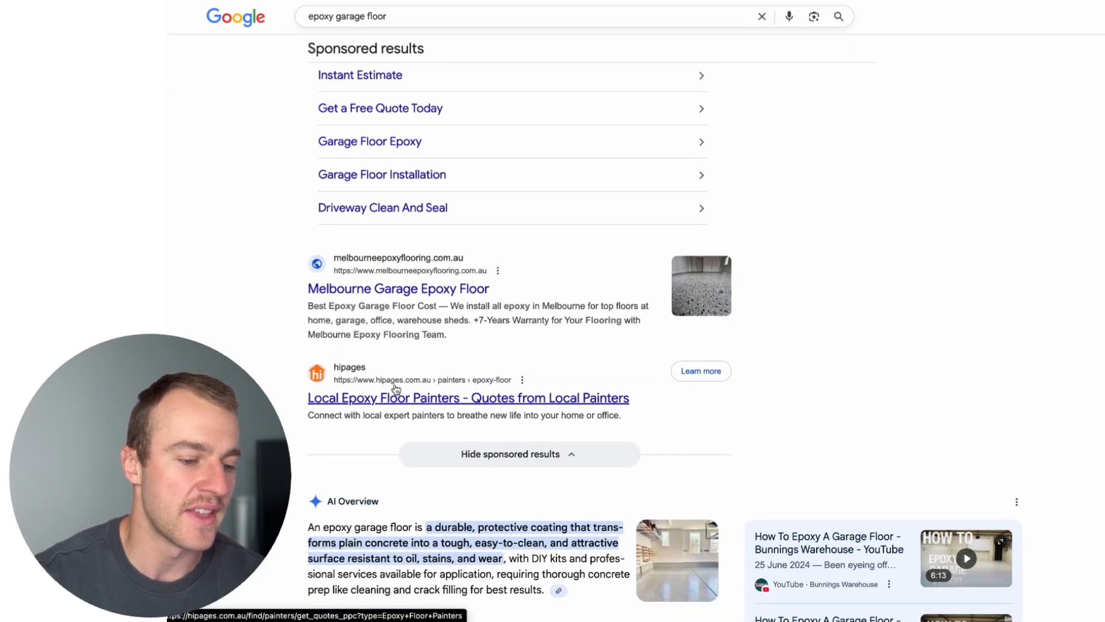
scroll(404, 398, down, 5)
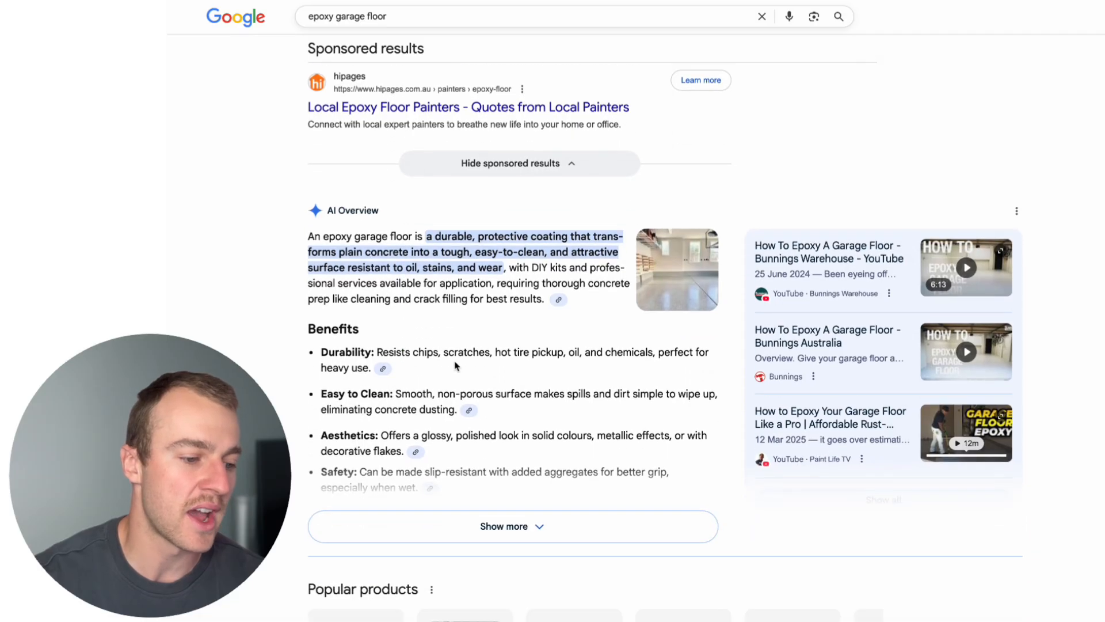
scroll(465, 314, down, 8)
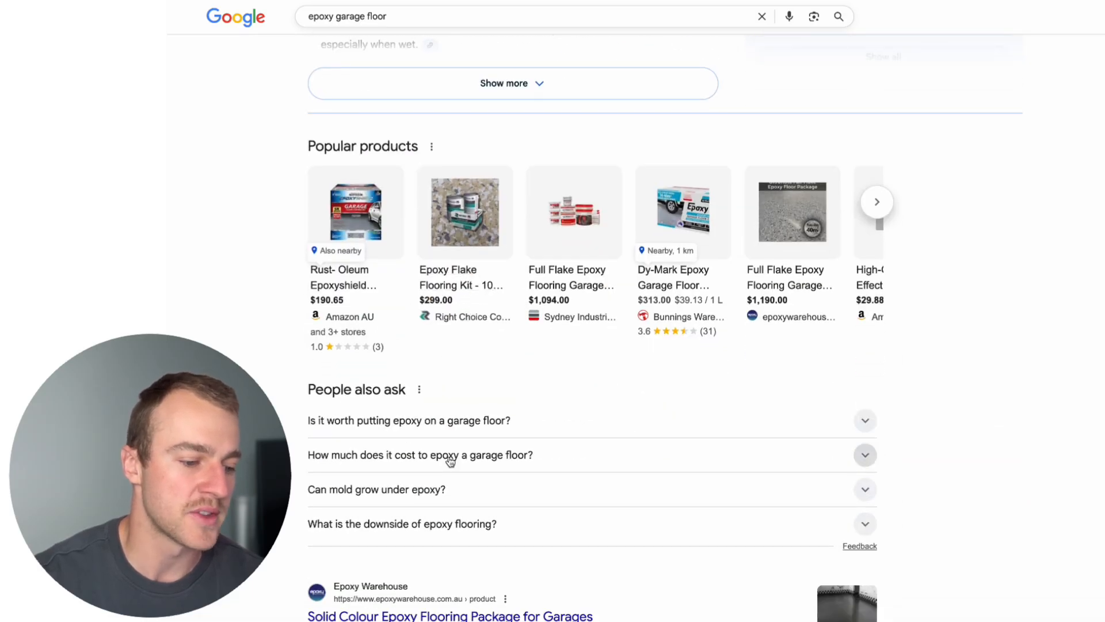
scroll(459, 459, down, 3)
scroll(449, 458, down, 5)
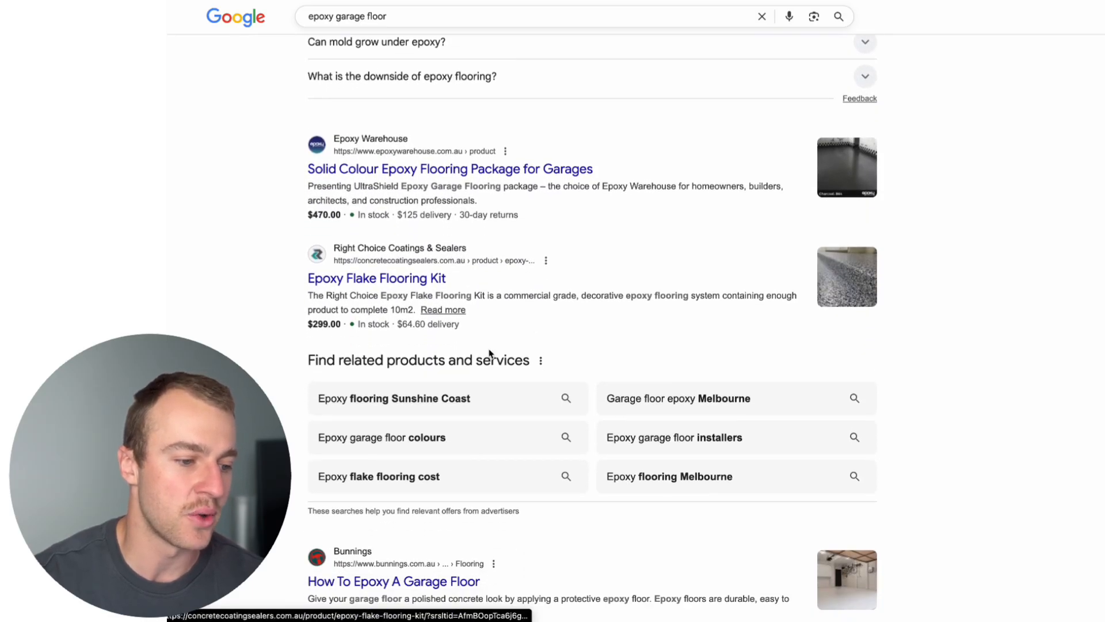
scroll(491, 354, up, 20)
scroll(501, 380, down, 1)
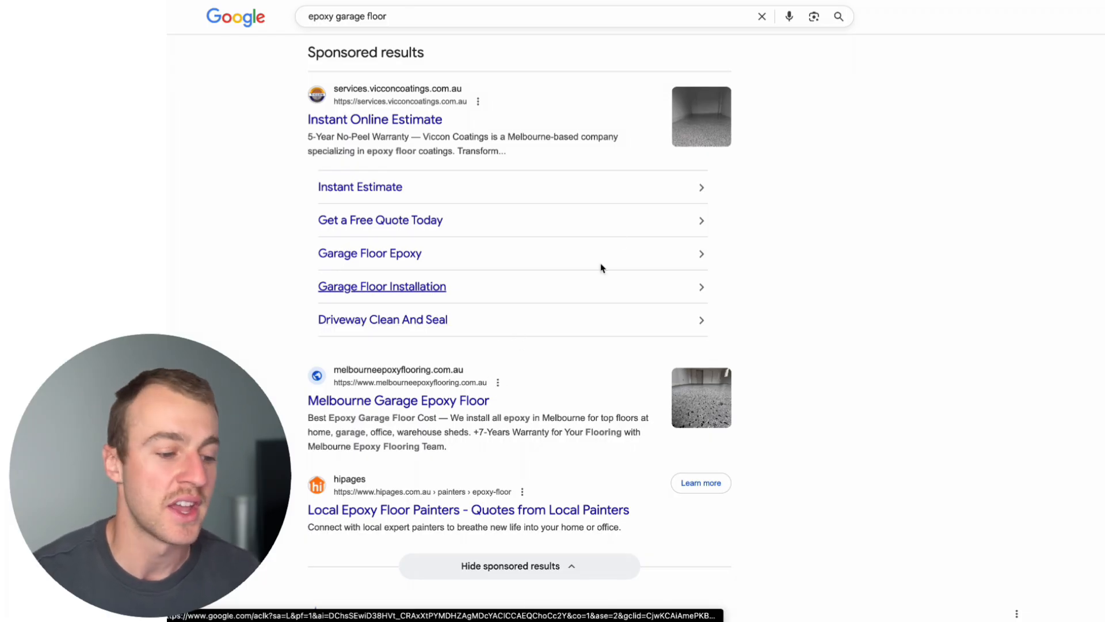
Review the sponsored results for "epoxy garage floor" to see which local services advertise on this keyword.
scroll(612, 370, up, 2)
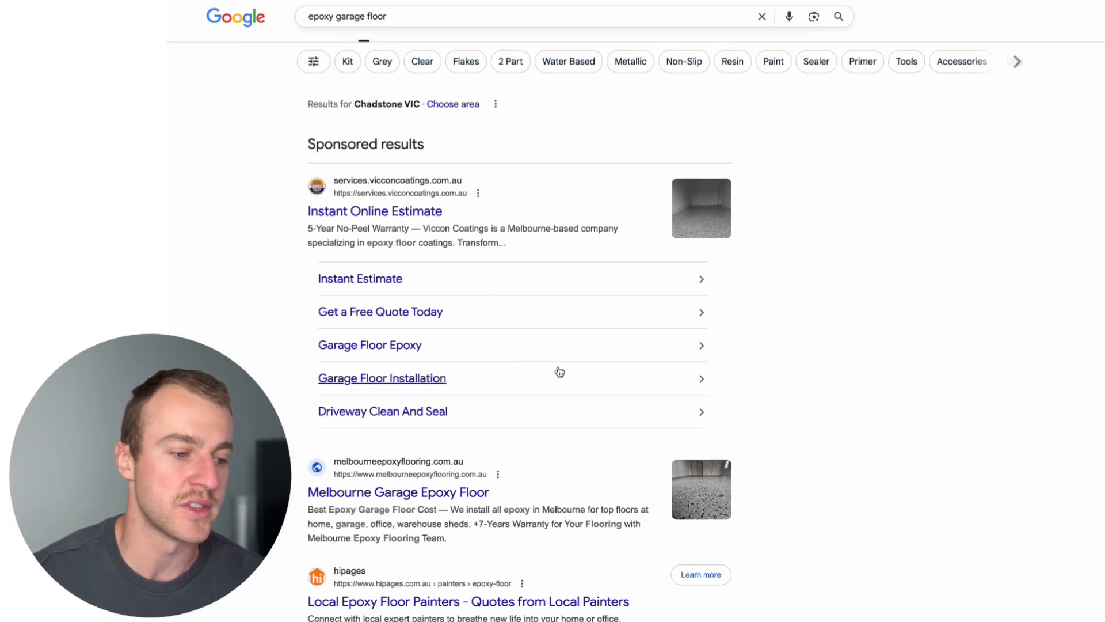
scroll(563, 369, down, 2)
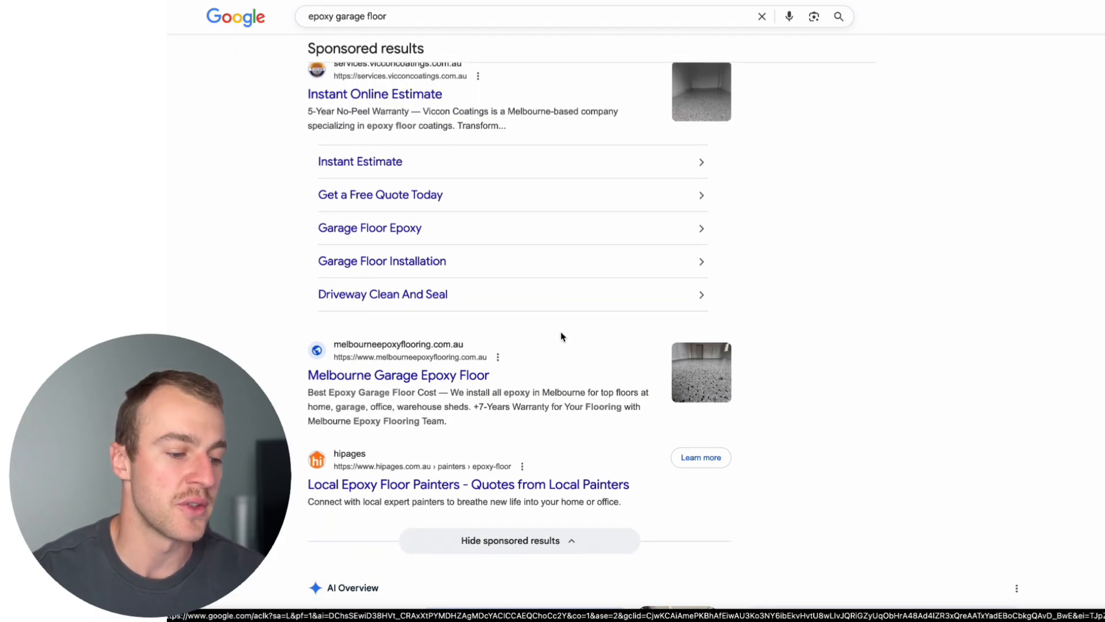
scroll(490, 397, up, 2)
scroll(489, 401, down, 1)
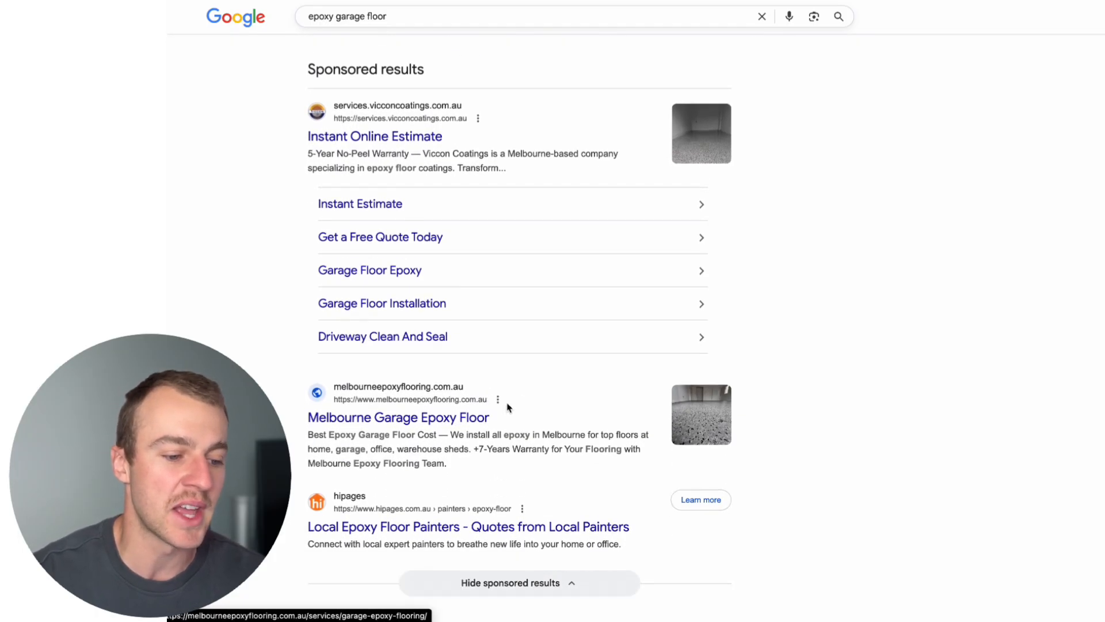
scroll(507, 409, down, 2)
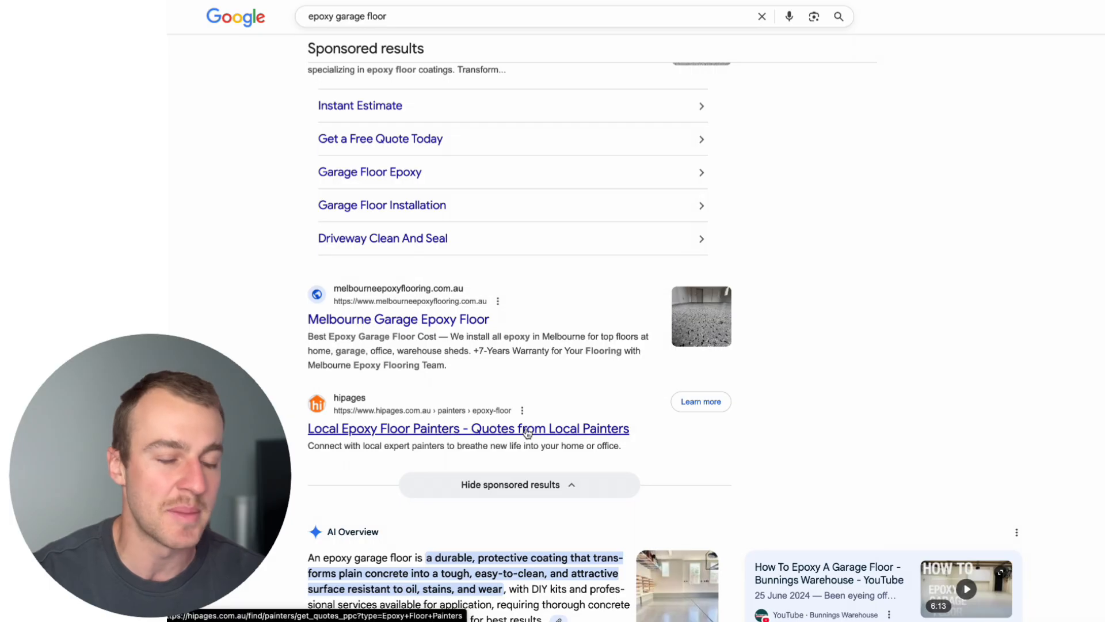
scroll(527, 433, up, 4)
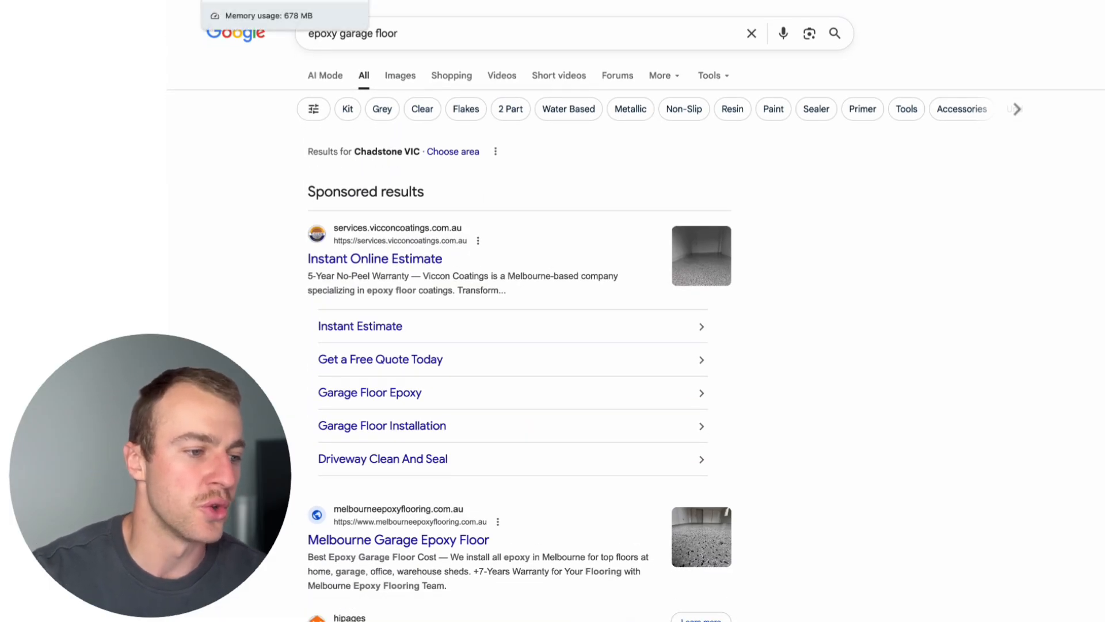
Return to Keyword Planner and select "epoxy garage floor", "epoxy finish garage floor", "epoxy flooring near me", "epoxy garage floor cost" and "epoxy flooring companies near me".
click(247, 1)
scroll(514, 431, down, 1)
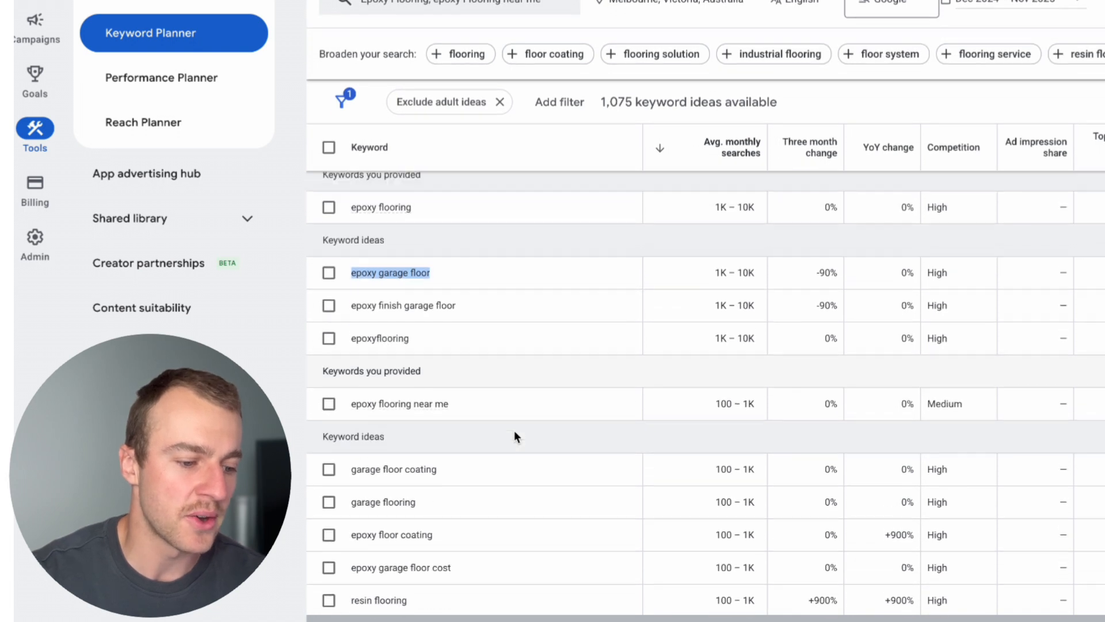
scroll(562, 444, up, 1)
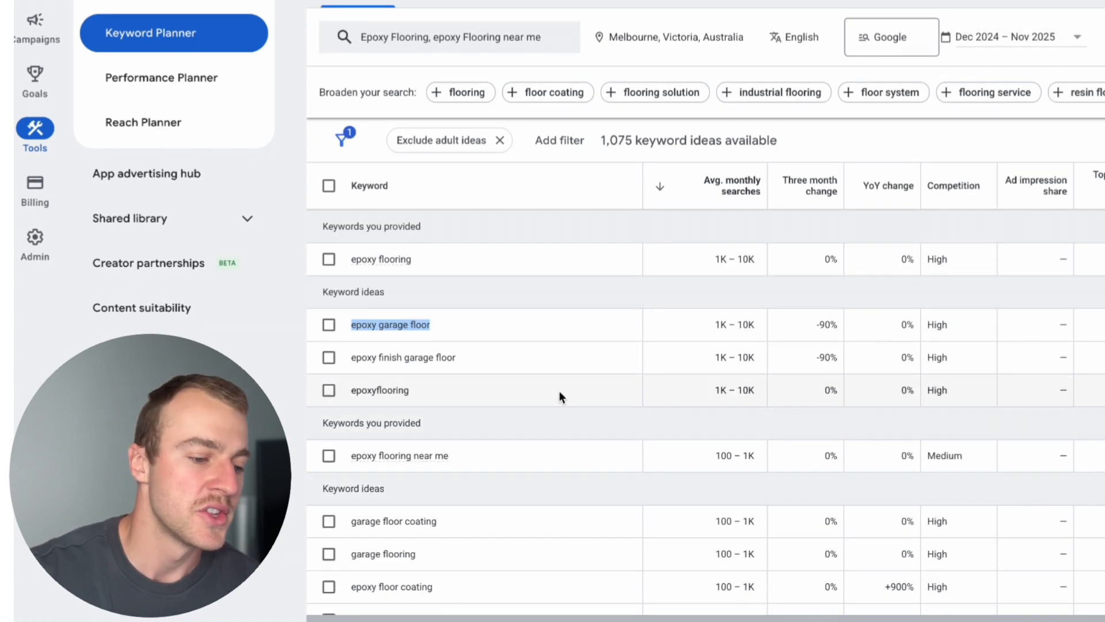
click(523, 333)
click(329, 325)
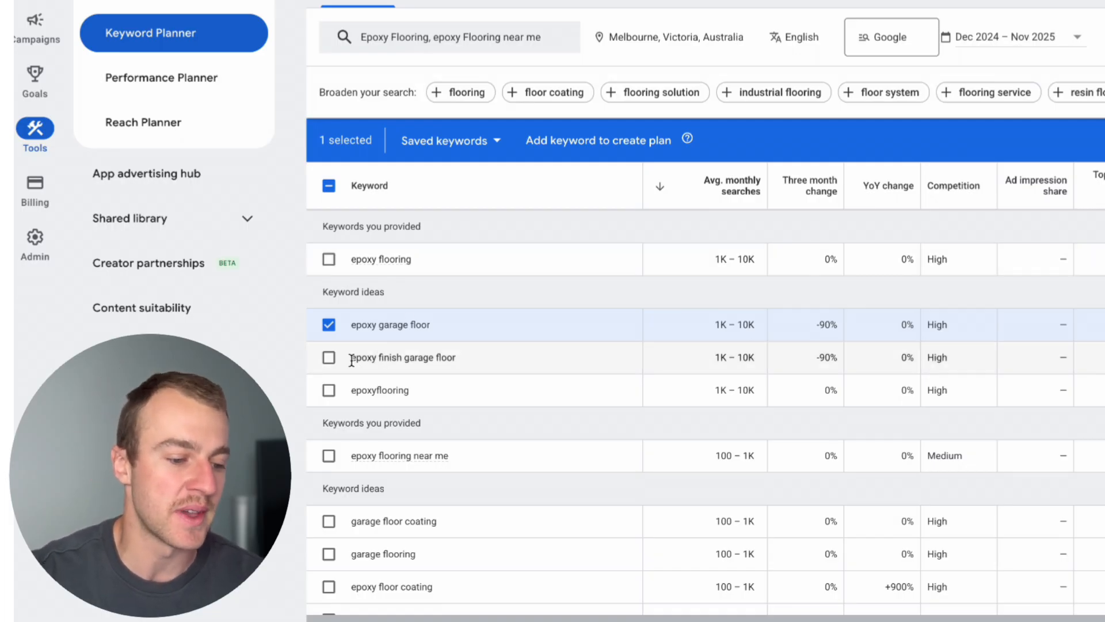
click(328, 357)
scroll(345, 391, down, 1)
click(328, 410)
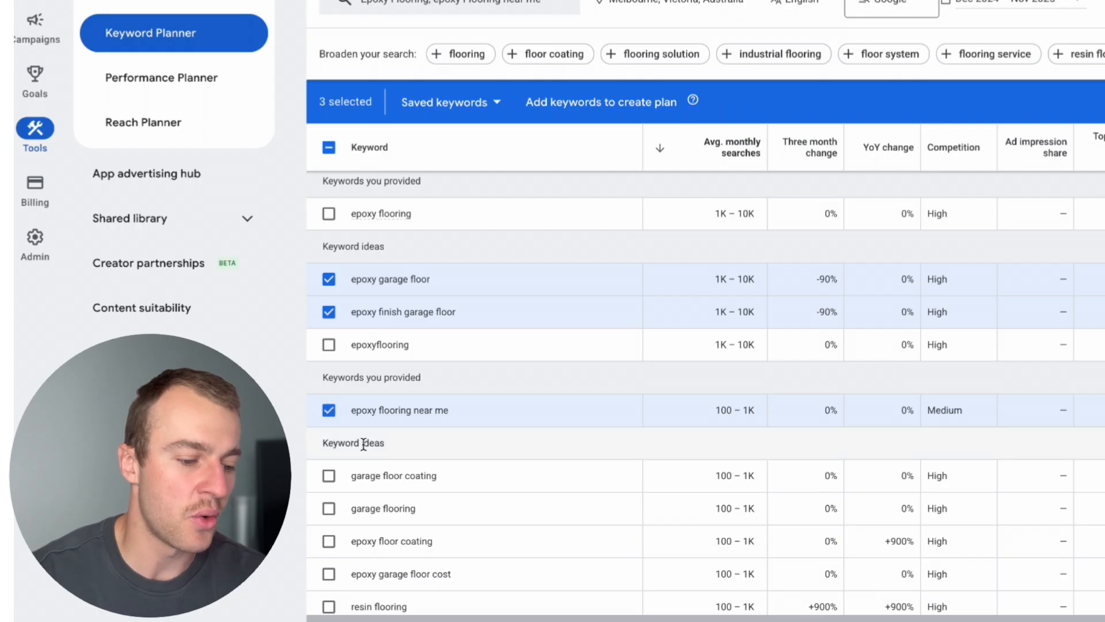
scroll(364, 442, down, 1)
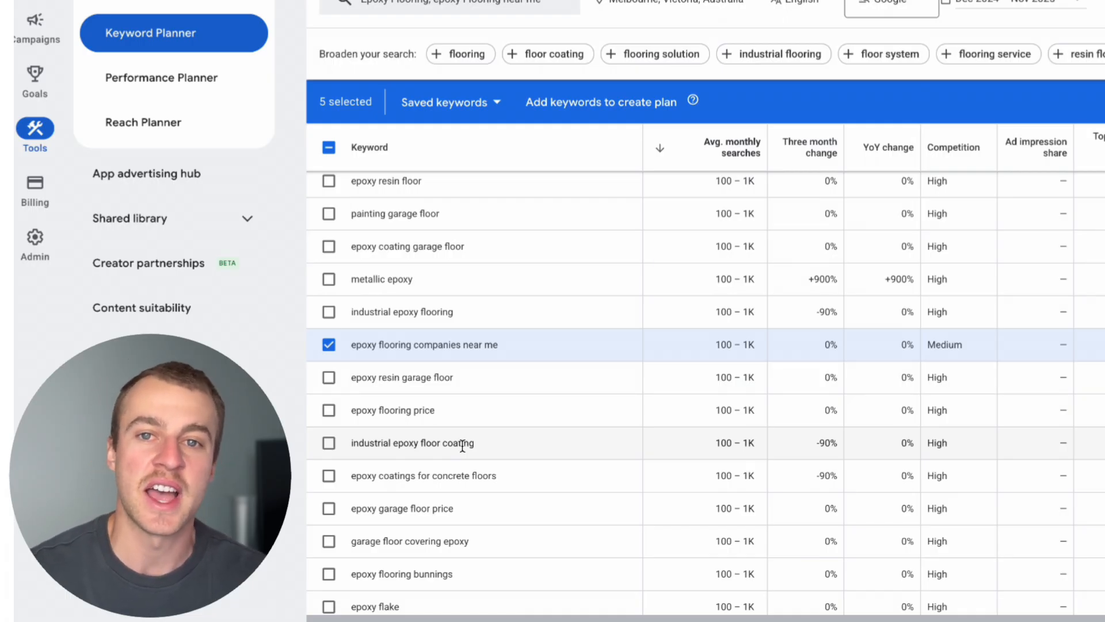
Search Google for the keyword idea "industrial epoxy floor coating" and review the sponsored results.
drag(351, 446, 482, 455)
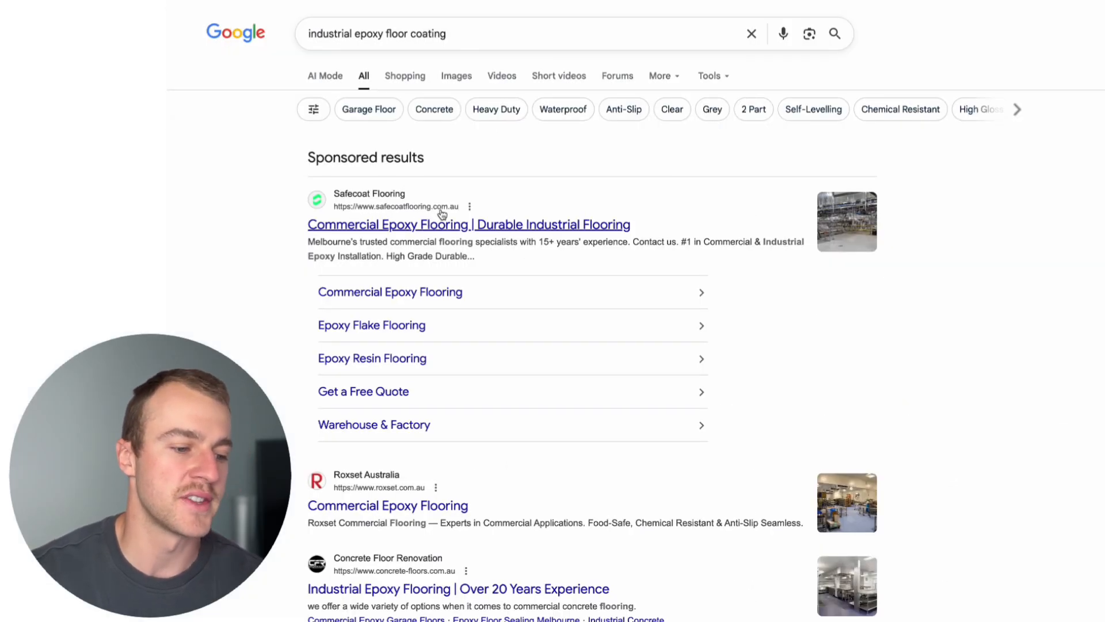
scroll(470, 271, down, 1)
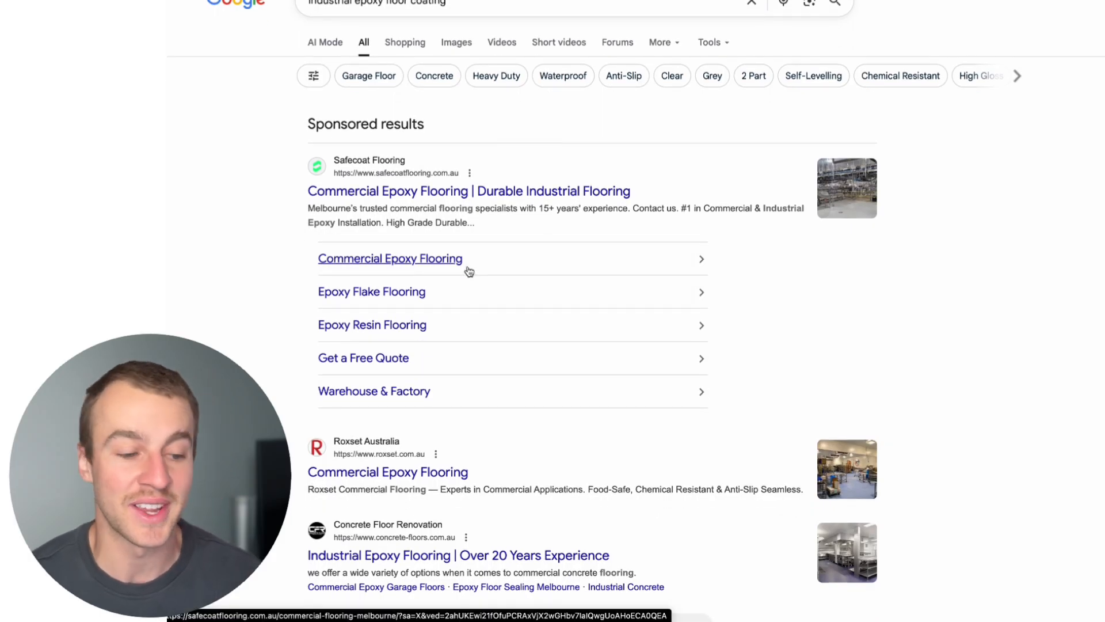
scroll(469, 271, down, 3)
scroll(469, 272, up, 3)
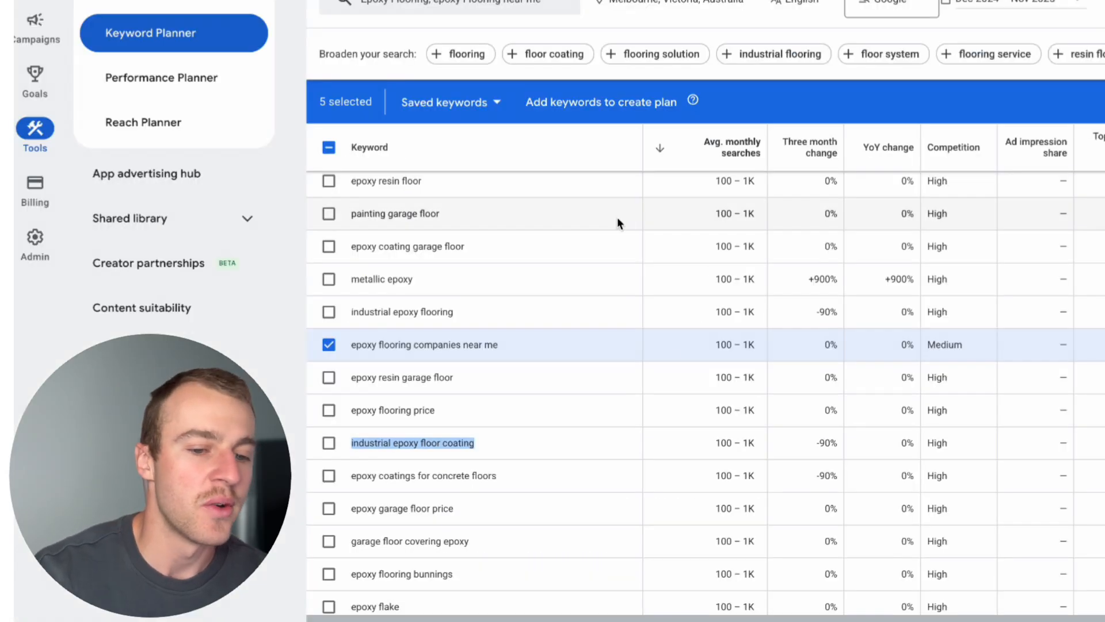
Back in Keyword Planner, copy the five selected keywords and compare the low and high top of page bids.
scroll(682, 361, up, 3)
scroll(511, 351, up, 3)
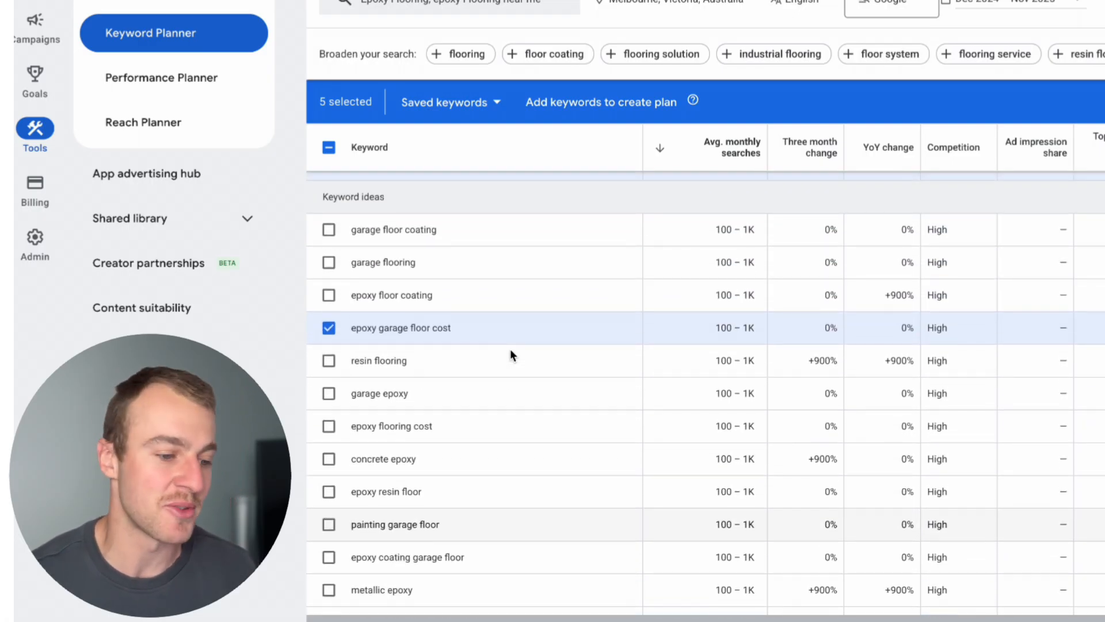
scroll(511, 351, up, 5)
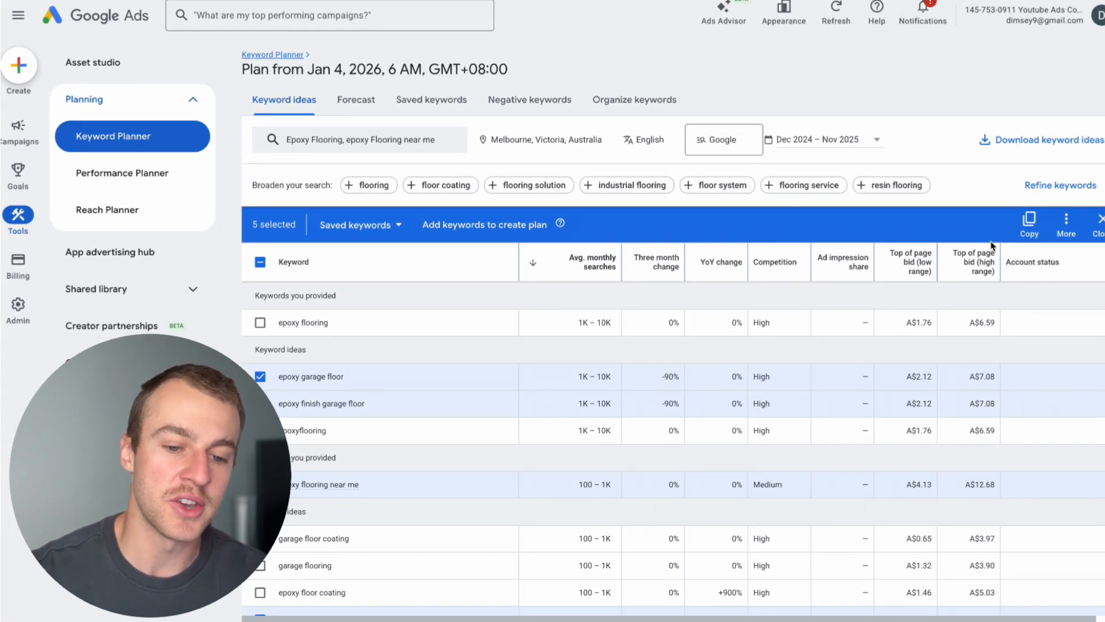
click(1021, 230)
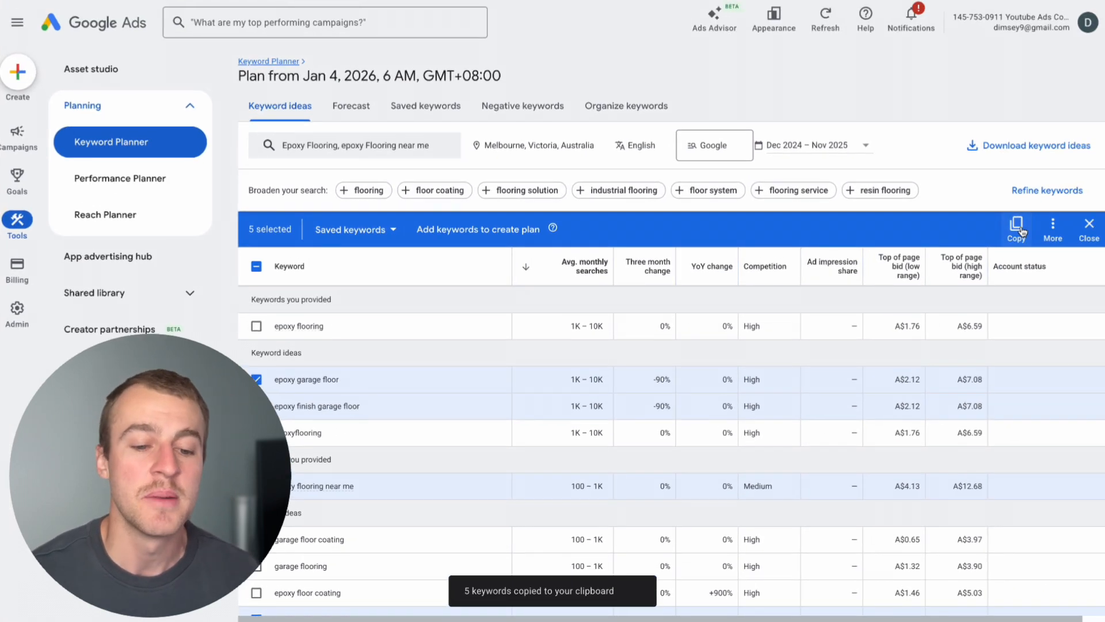
mouse_move(901, 271)
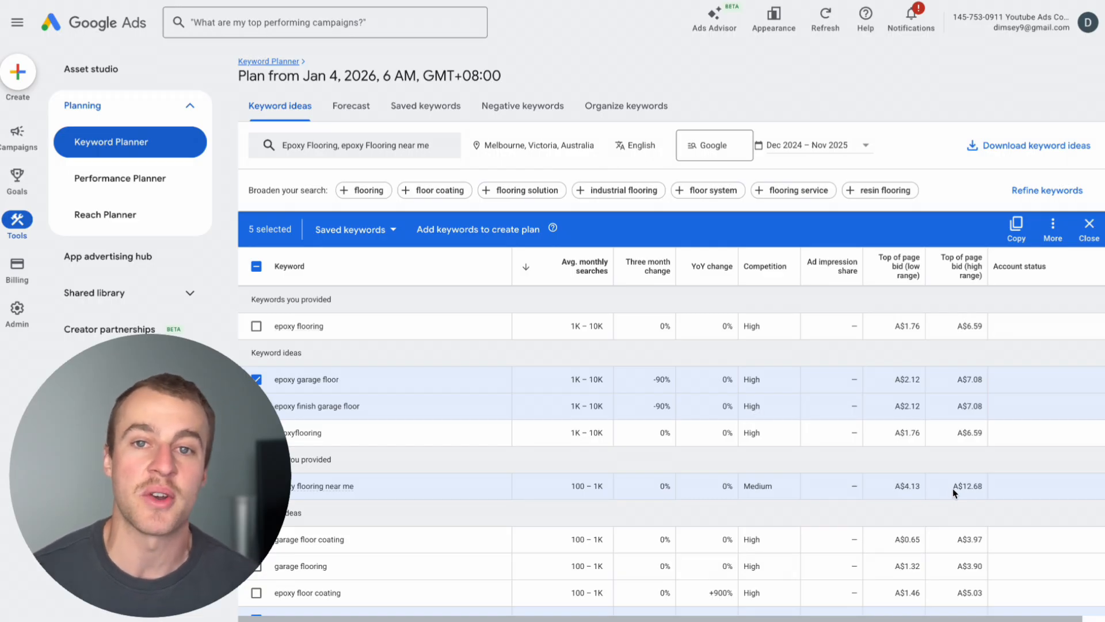
scroll(952, 488, down, 3)
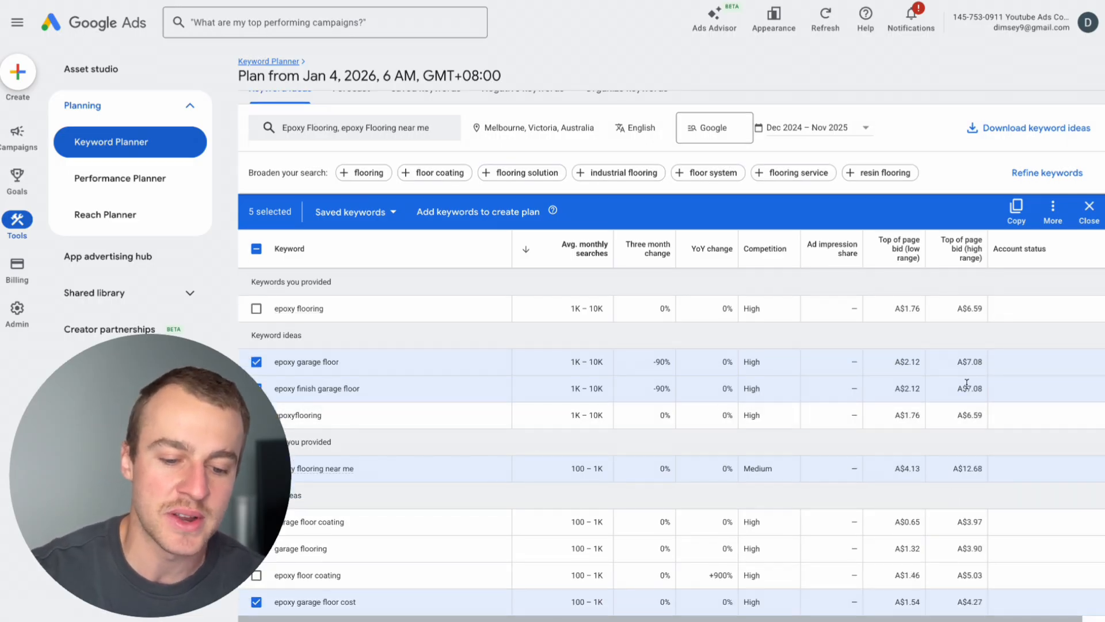
scroll(968, 452, up, 4)
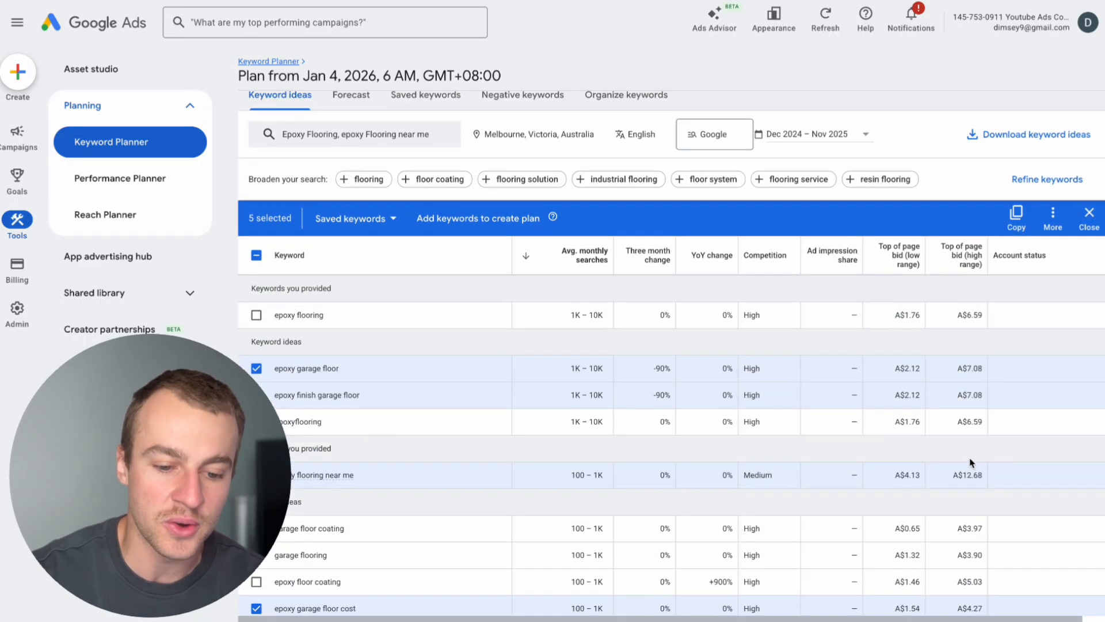
scroll(962, 479, up, 1)
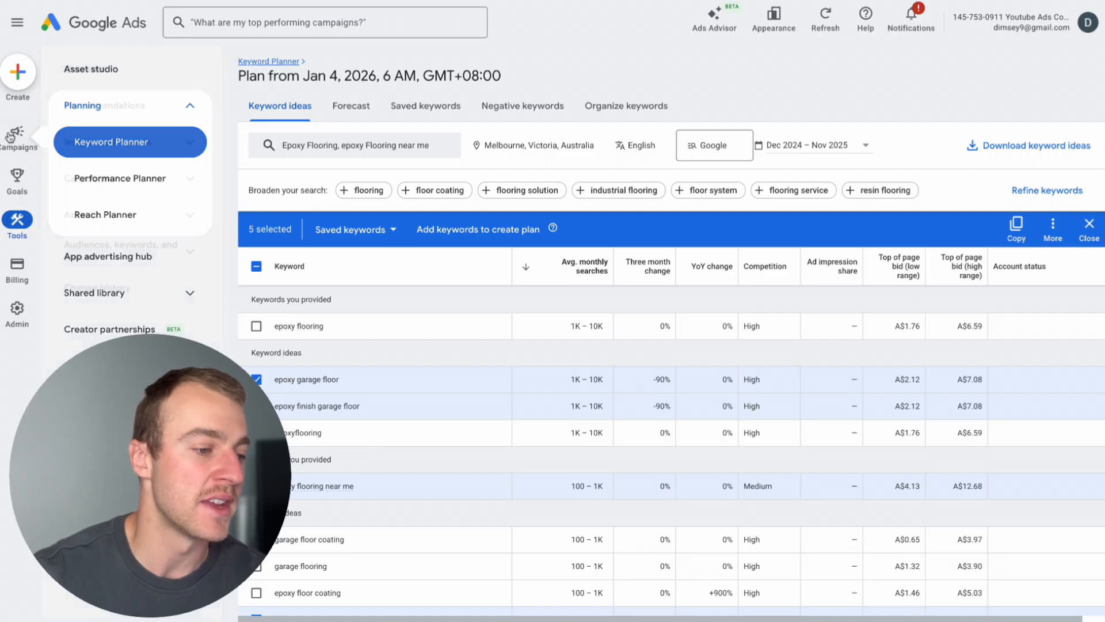
Go to the campaigns overview and start creating a new campaign.
mouse_move(18, 178)
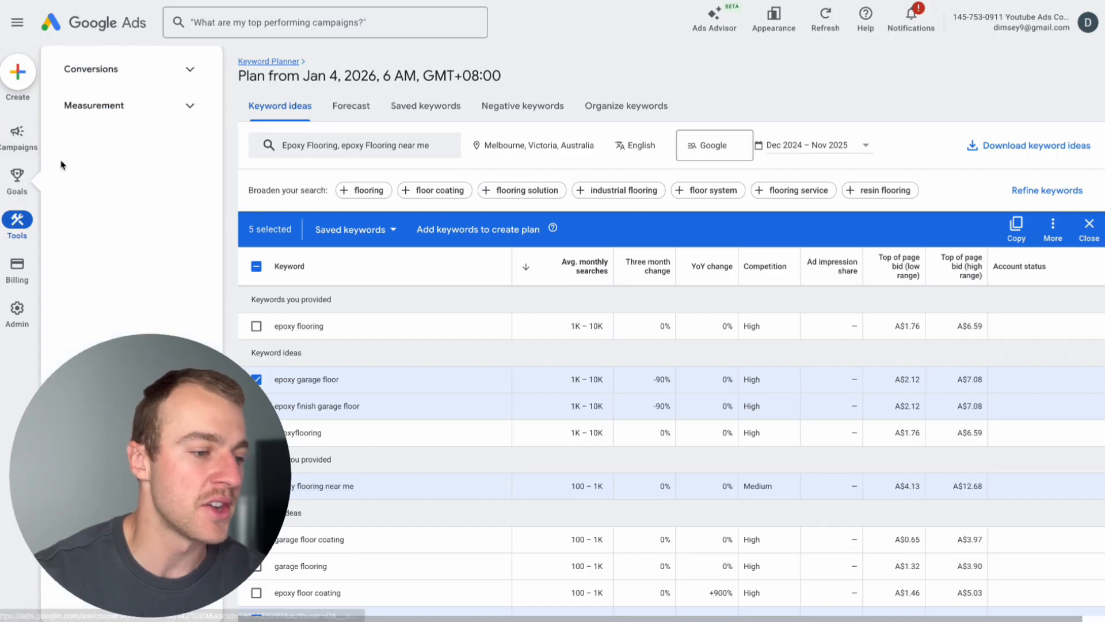
click(13, 141)
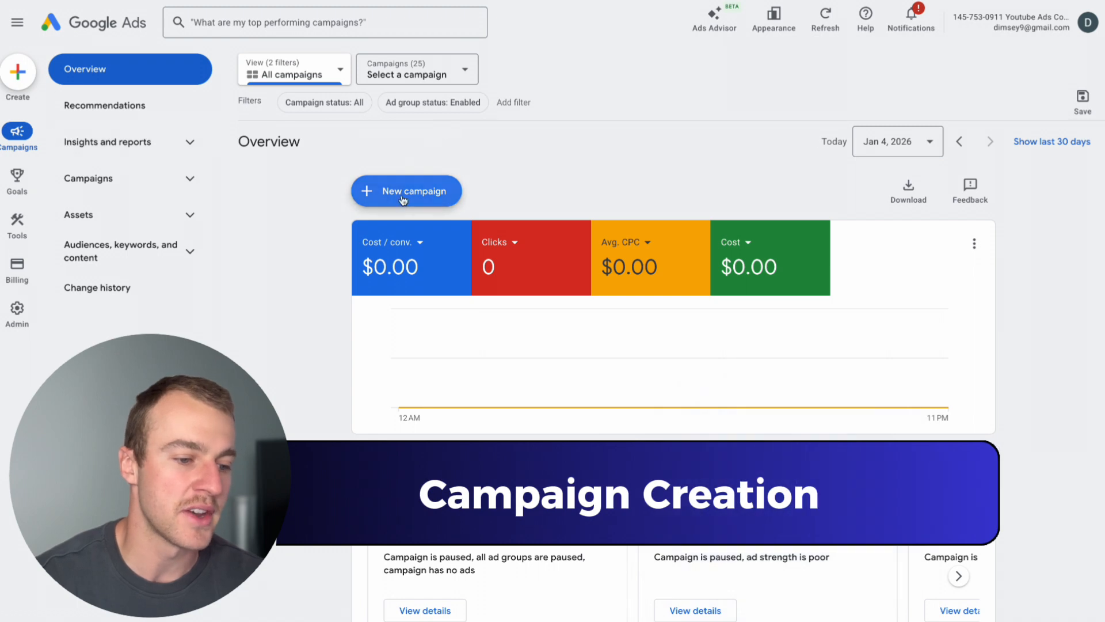
click(406, 194)
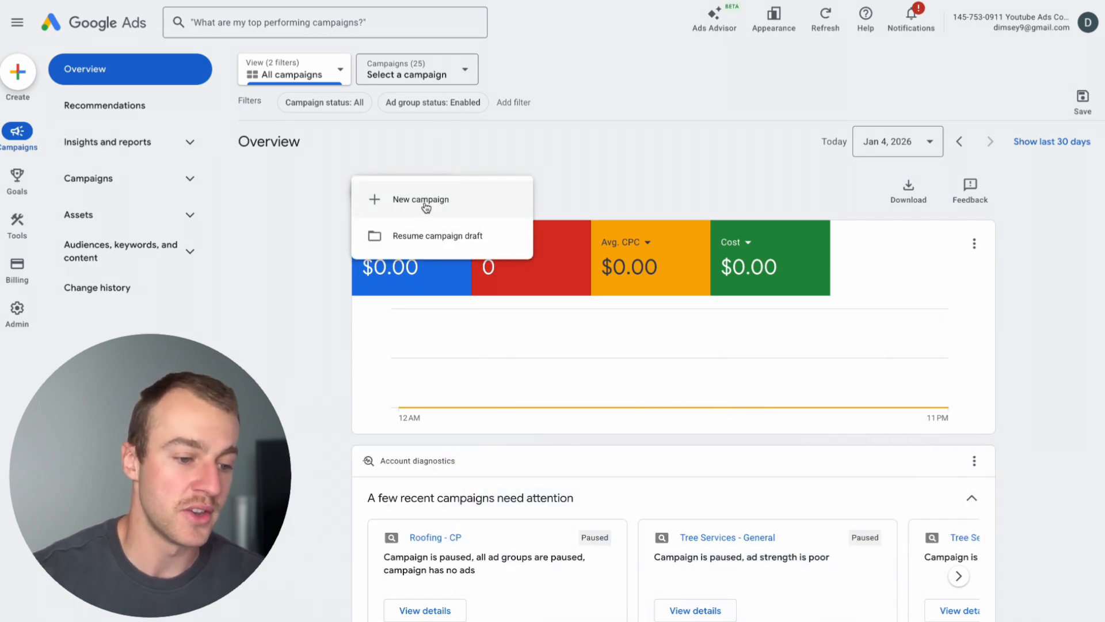
click(425, 206)
Choose Leads as the campaign objective.
drag(498, 121, 284, 84)
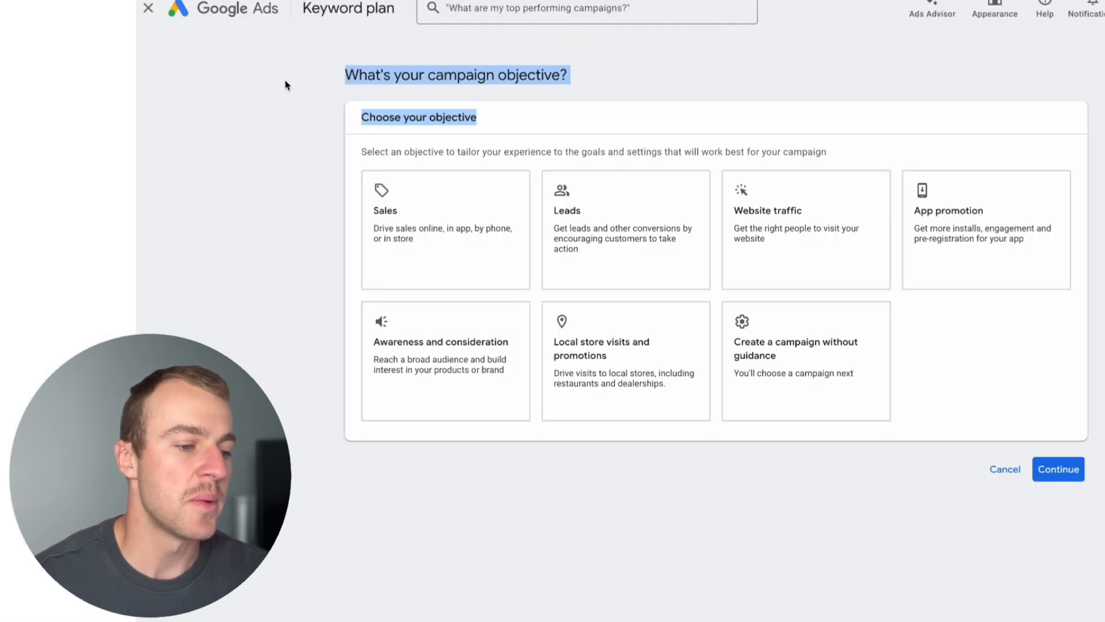
click(444, 117)
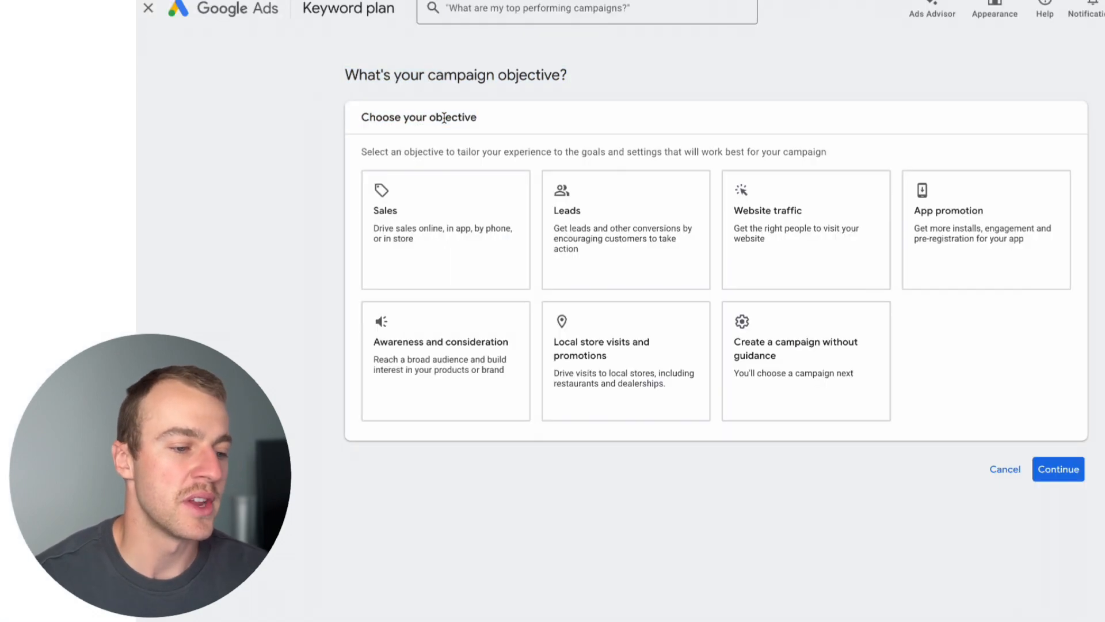
drag(503, 124, 361, 118)
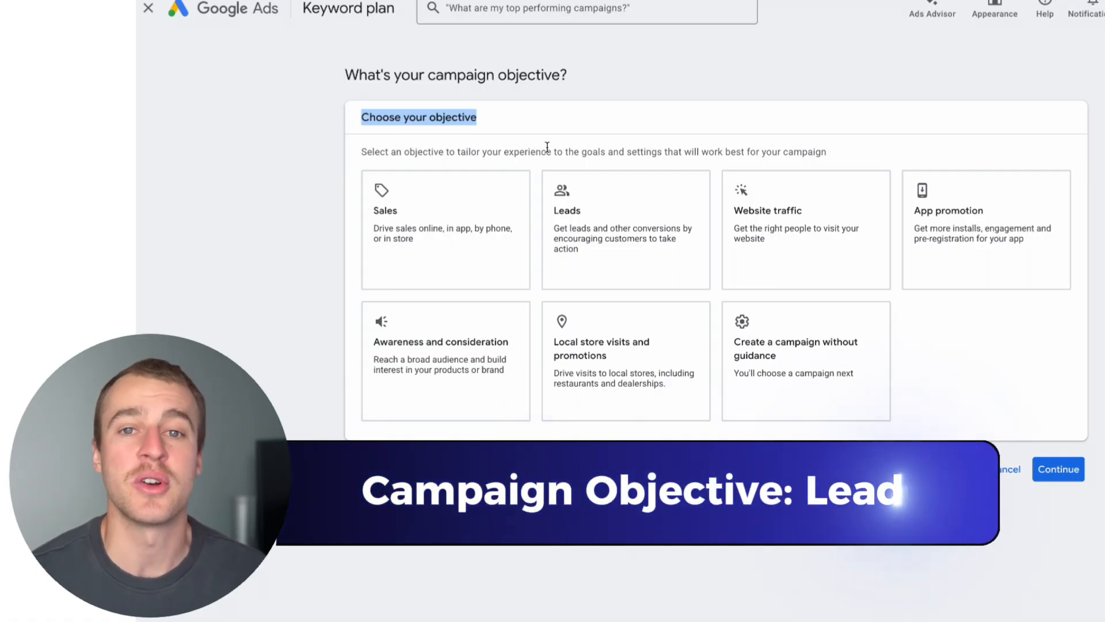
click(627, 249)
Add Phone call leads to the conversion goals and continue to the campaign type selection.
scroll(599, 133, down, 3)
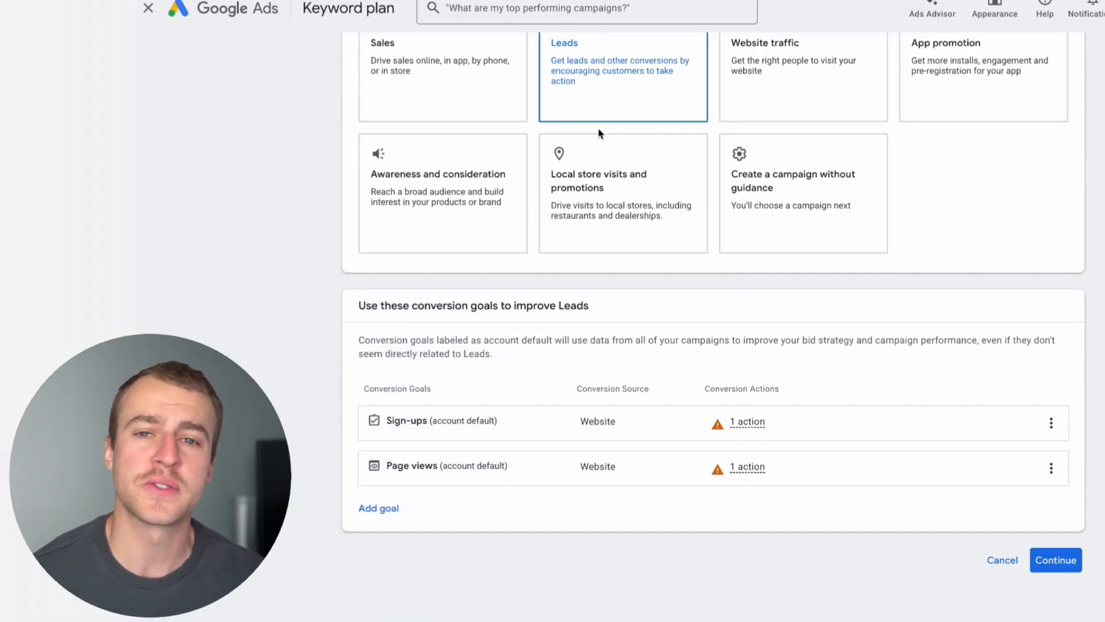
scroll(839, 407, up, 1)
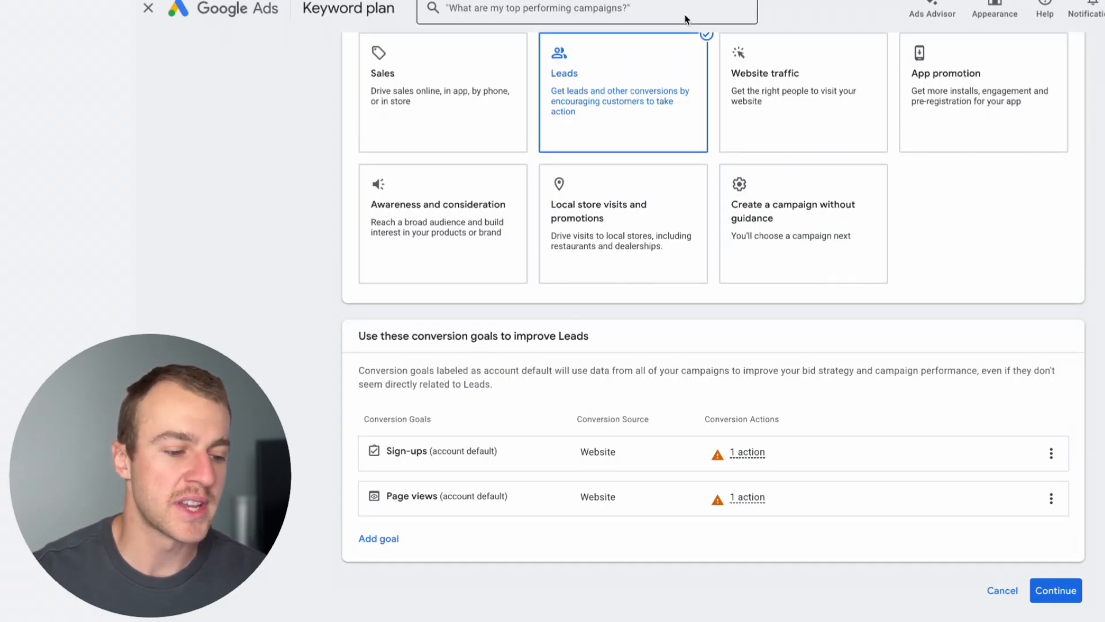
scroll(596, 314, down, 1)
click(398, 510)
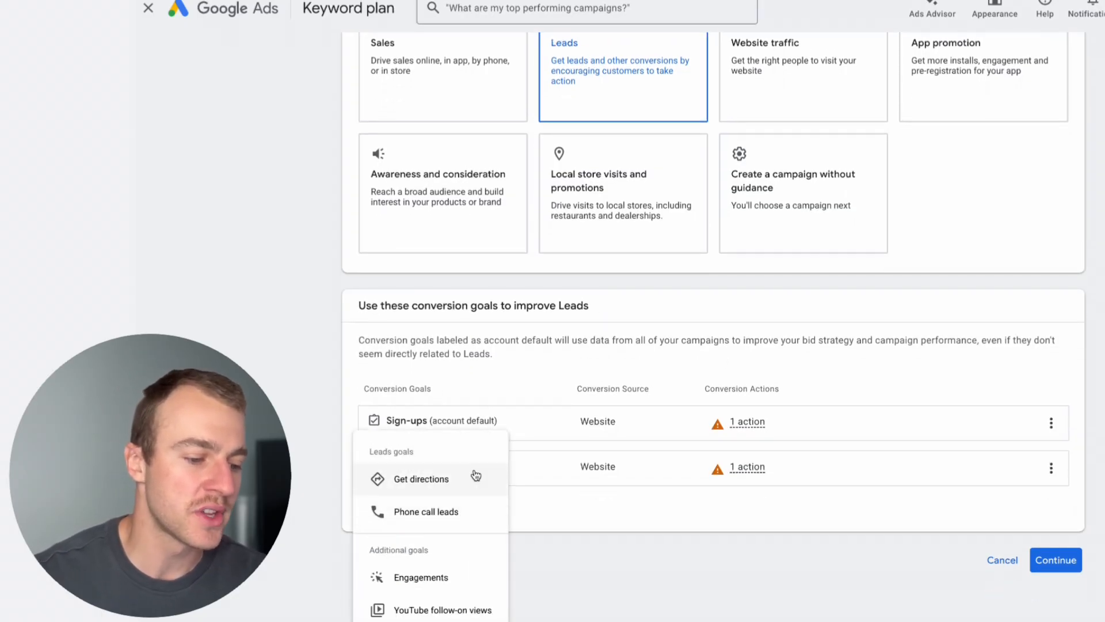
click(433, 508)
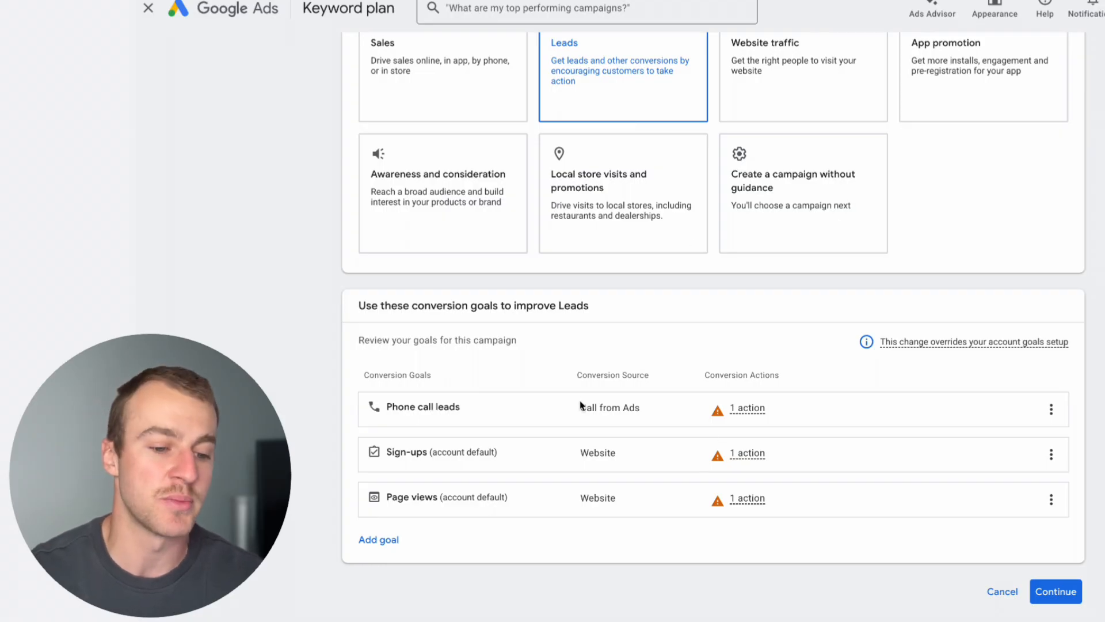
scroll(728, 386, down, 1)
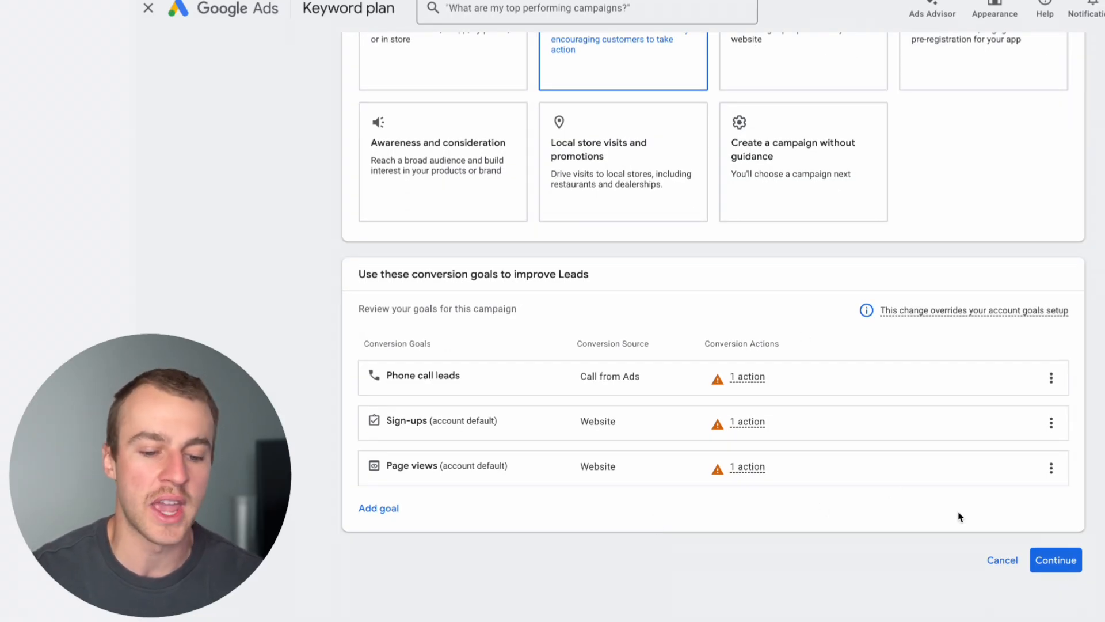
click(1063, 567)
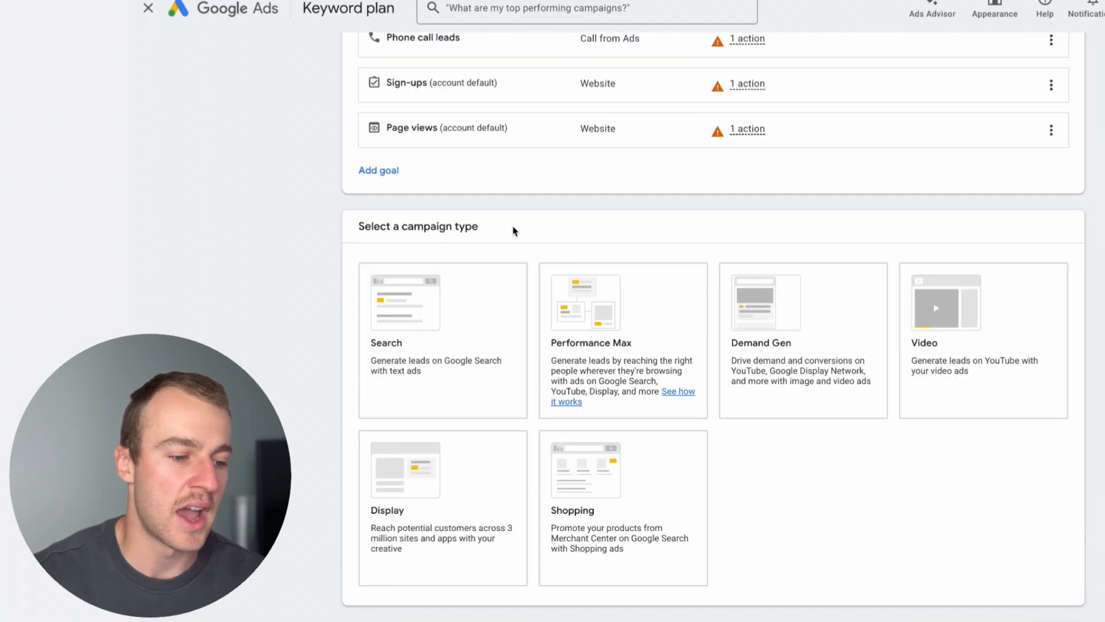
Choose Search as the campaign type.
drag(513, 230, 452, 227)
click(506, 298)
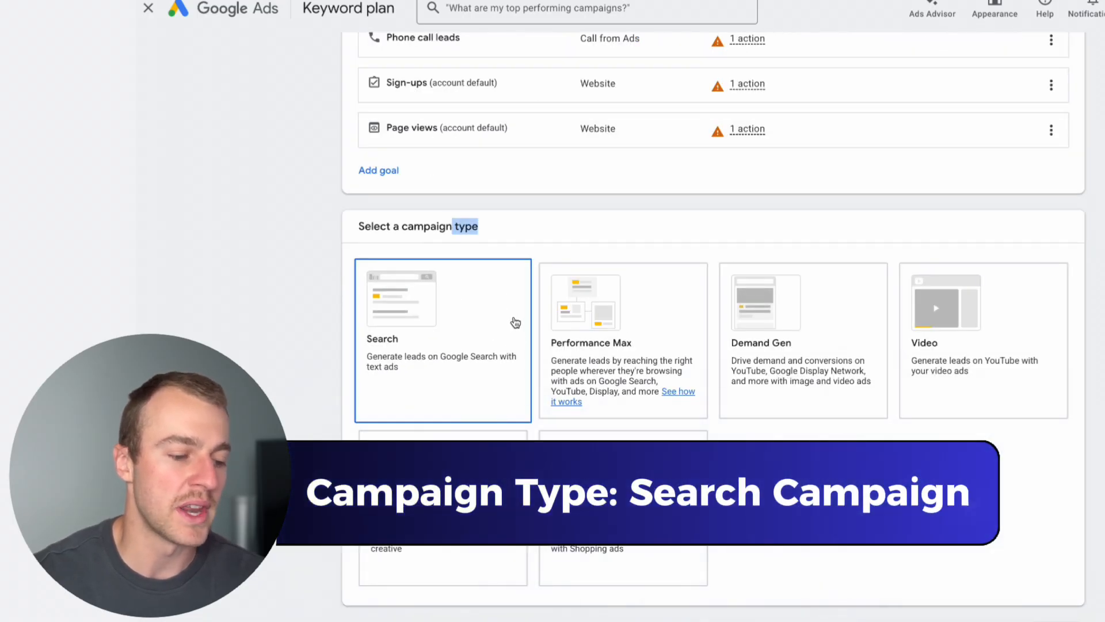
click(473, 333)
scroll(602, 382, down, 5)
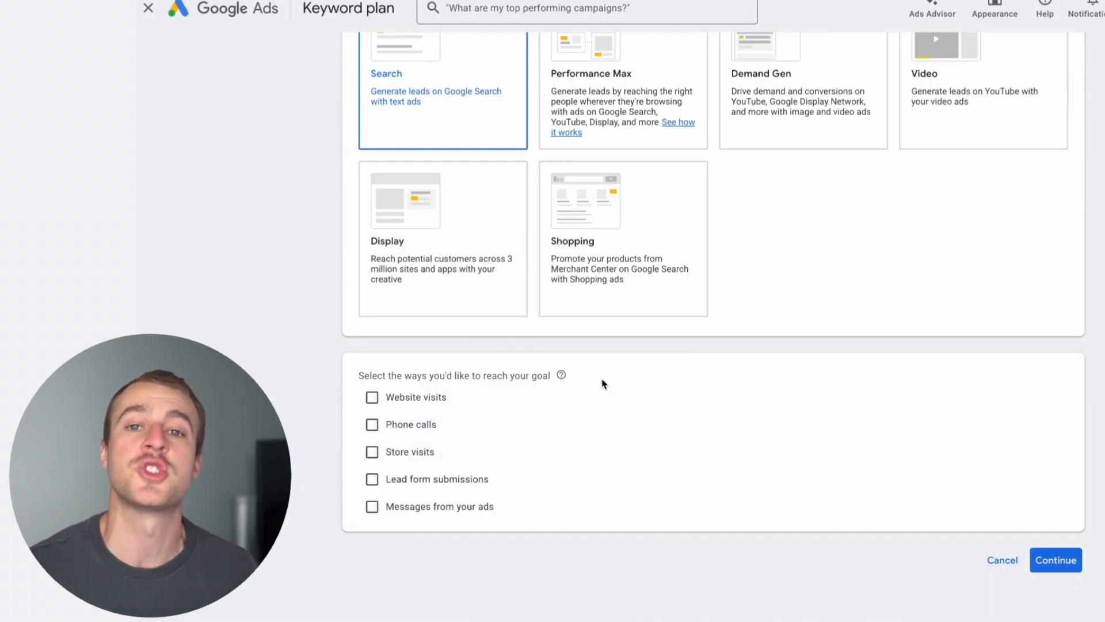
Switch to the Google results for "industrial epoxy floor coating" and review the sponsored listings as examples of search ads.
scroll(601, 369, up, 1)
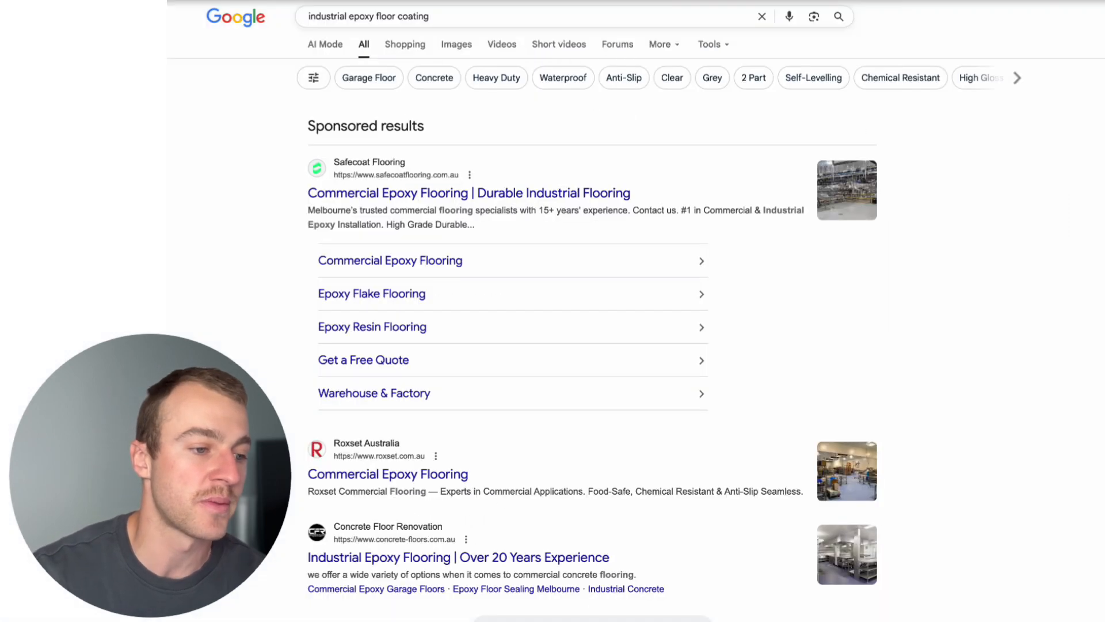
scroll(466, 81, up, 1)
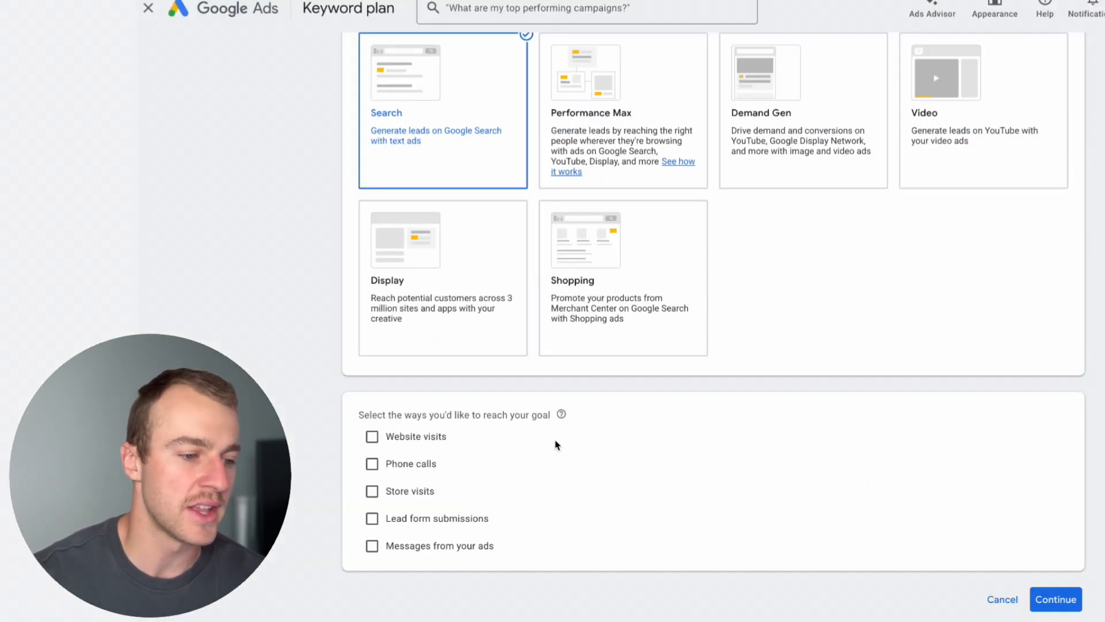
scroll(499, 414, down, 1)
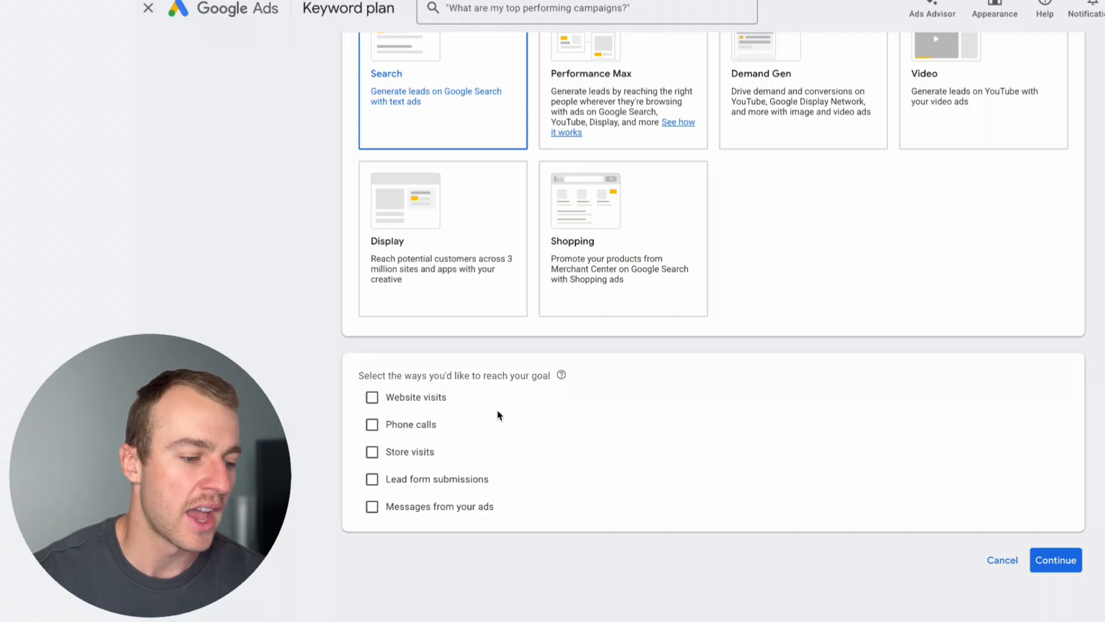
click(376, 406)
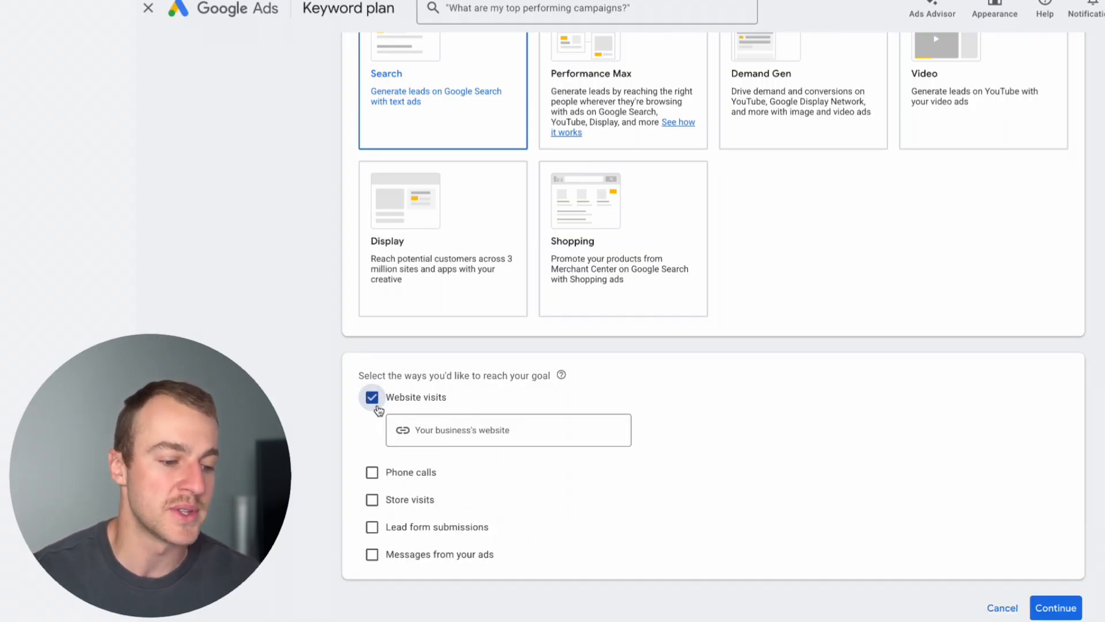
click(421, 435)
scroll(420, 434, up, 1)
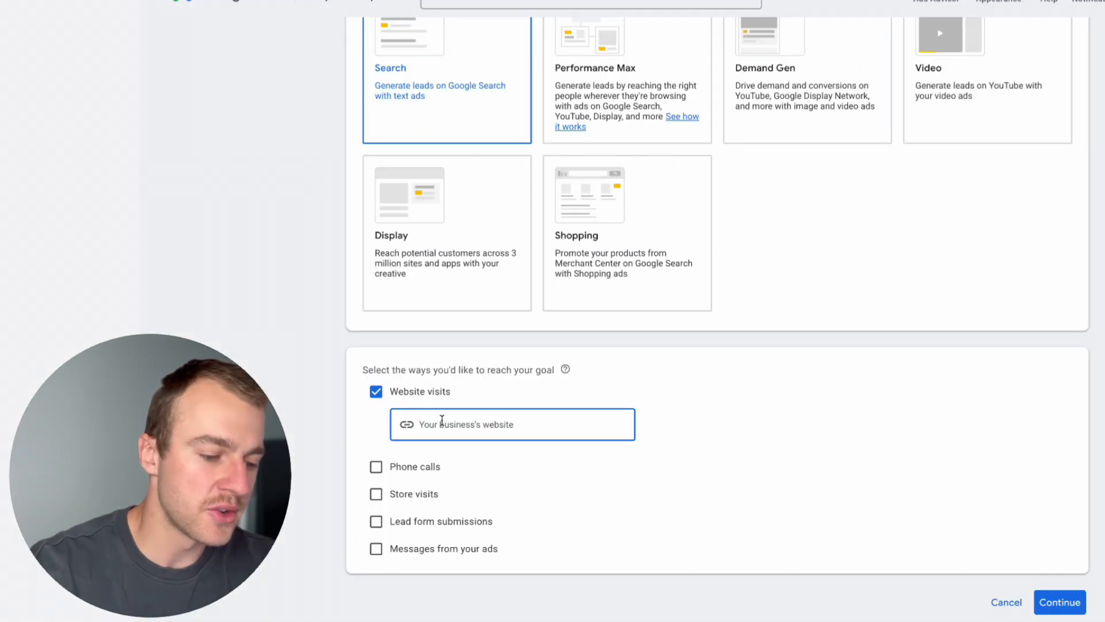
key(ctrl+v)
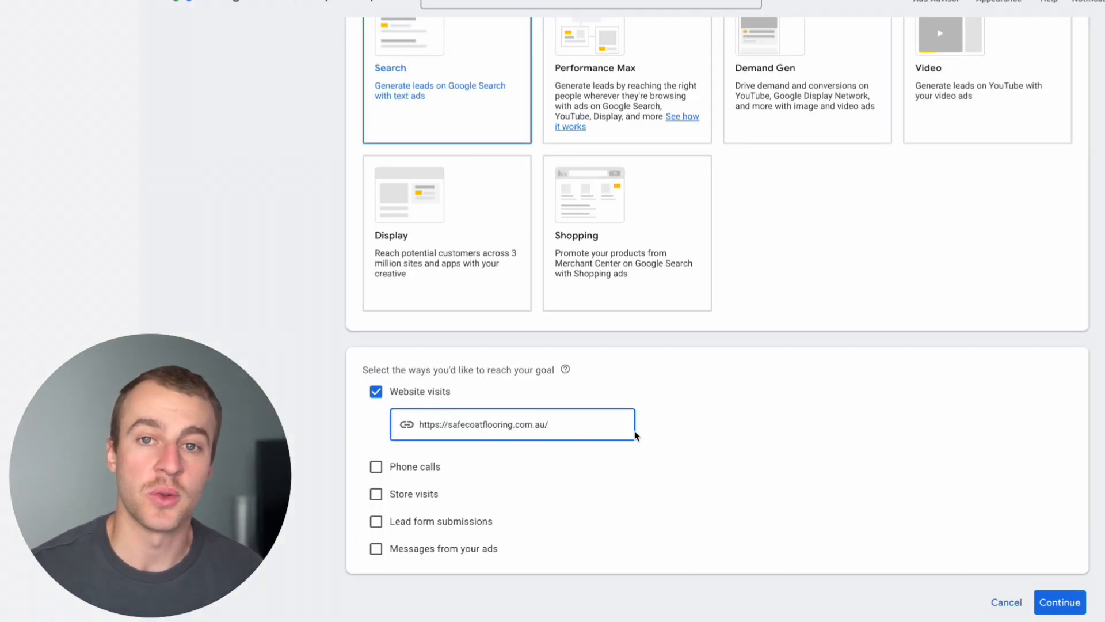
click(1032, 563)
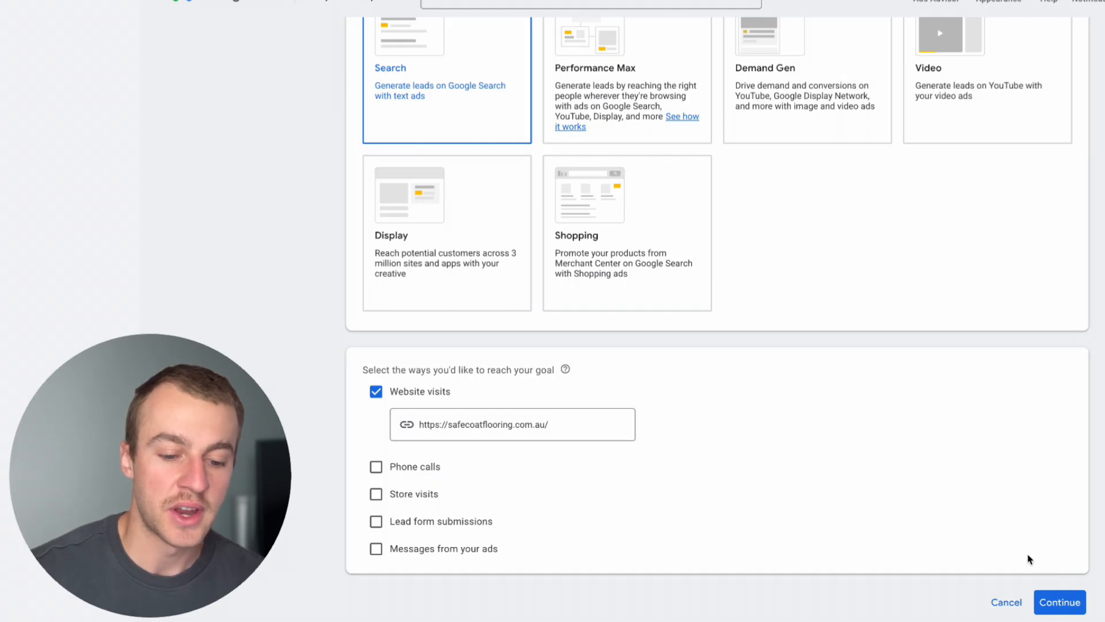
Name the campaign "Epoxy Flooring Campaign - Residential" and continue to the bidding settings.
click(1060, 602)
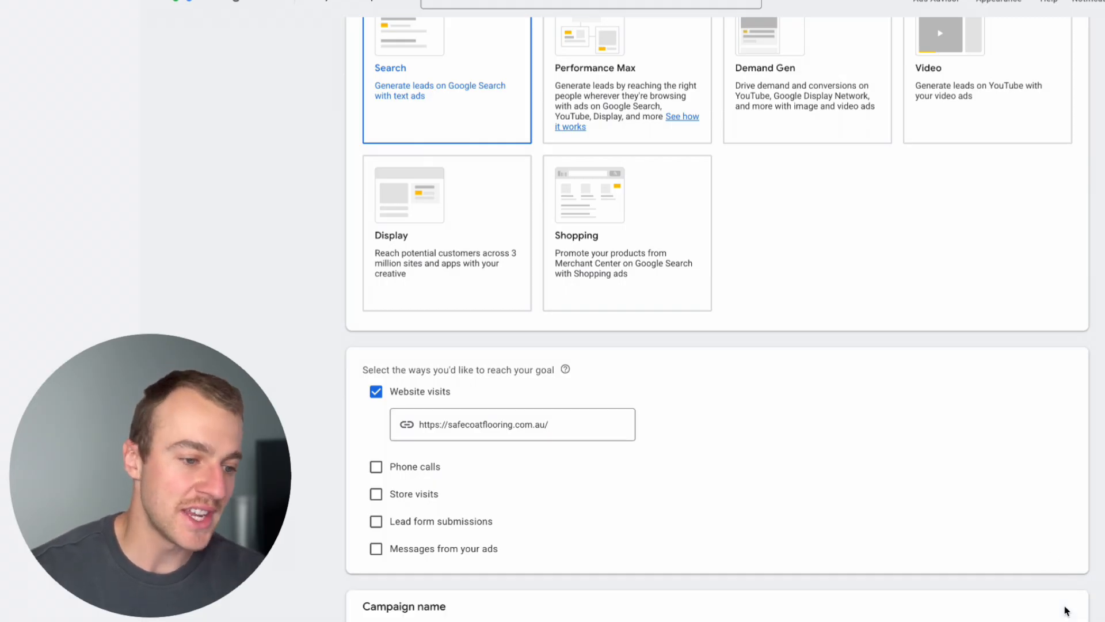
click(510, 454)
drag(509, 457, 299, 459)
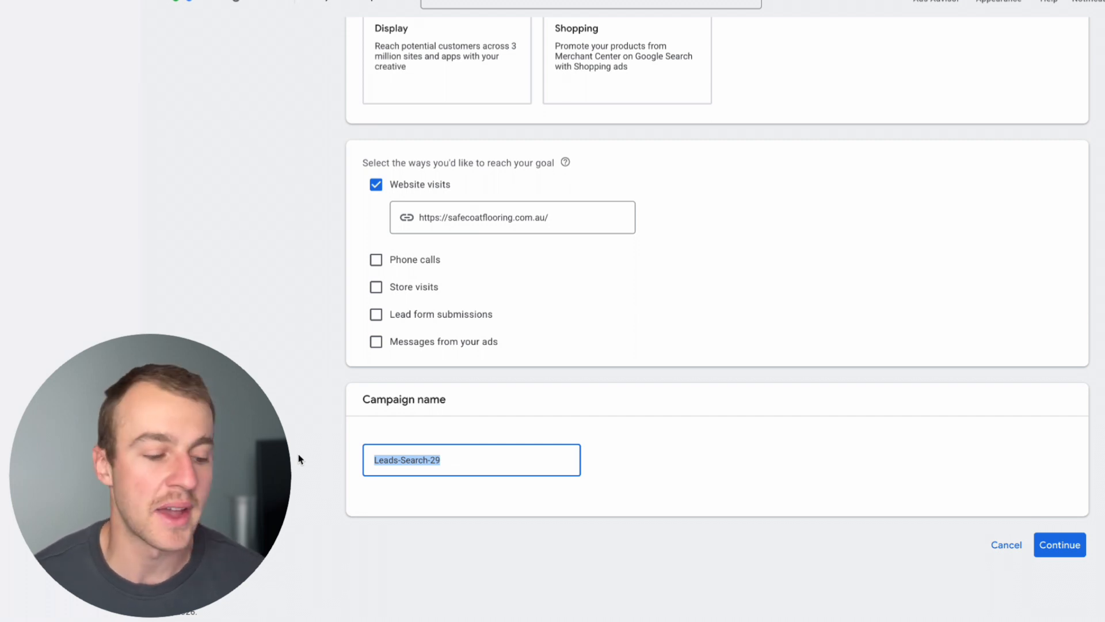
text(Epoxy Flooring Campaign - Residential)
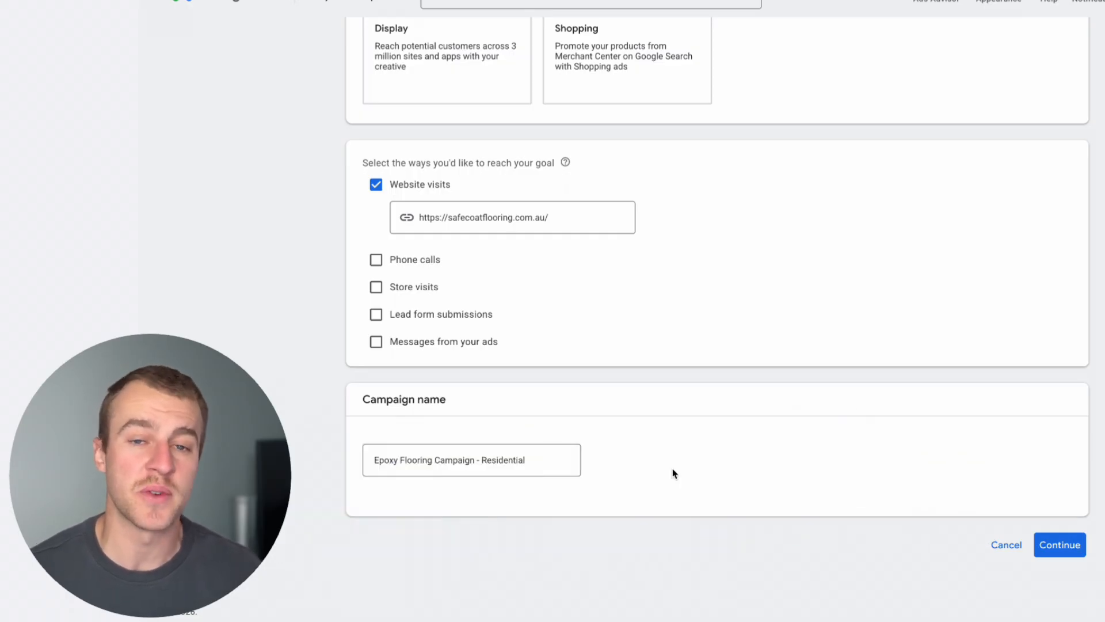
click(1054, 551)
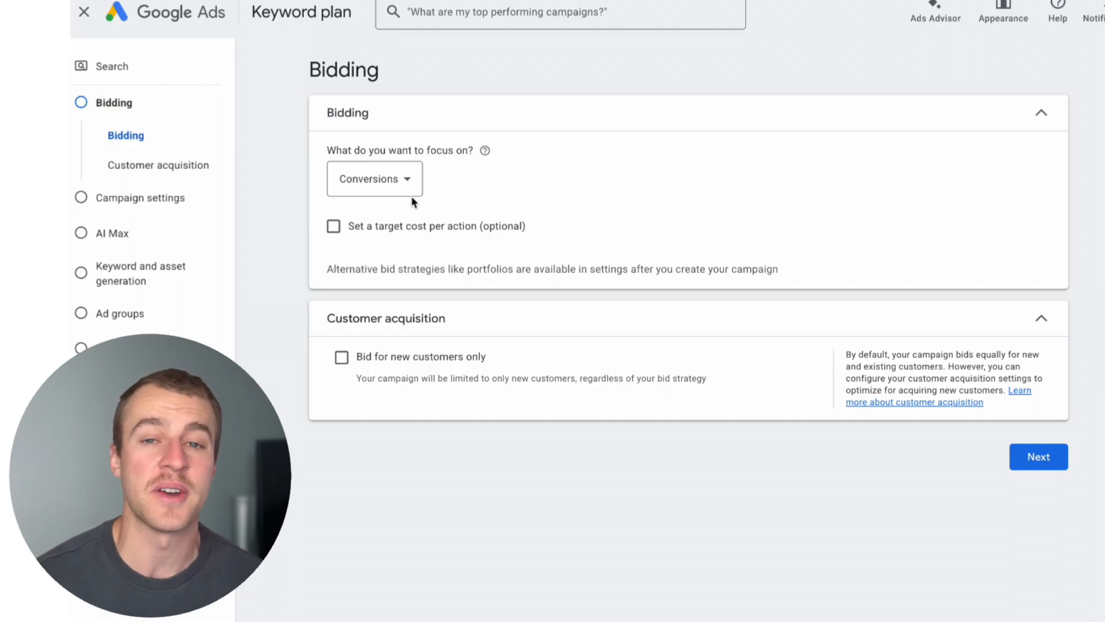
Focus the bidding on Clicks with a maximum CPC bid limit of A$10.00 and continue to the campaign settings.
click(385, 179)
mouse_move(397, 184)
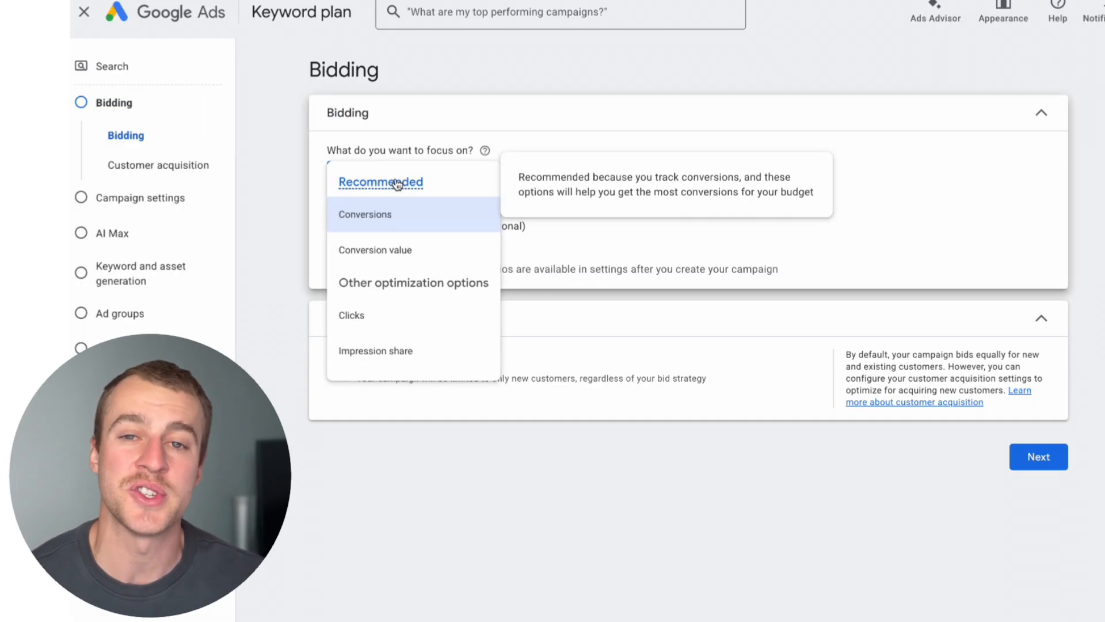
click(381, 318)
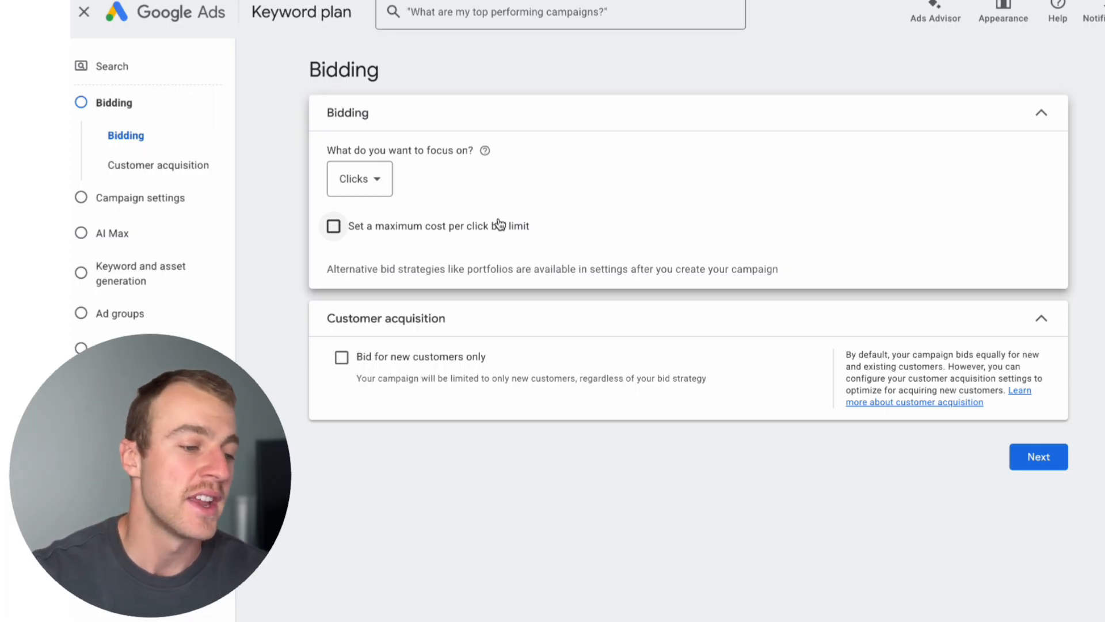
click(334, 226)
click(378, 295)
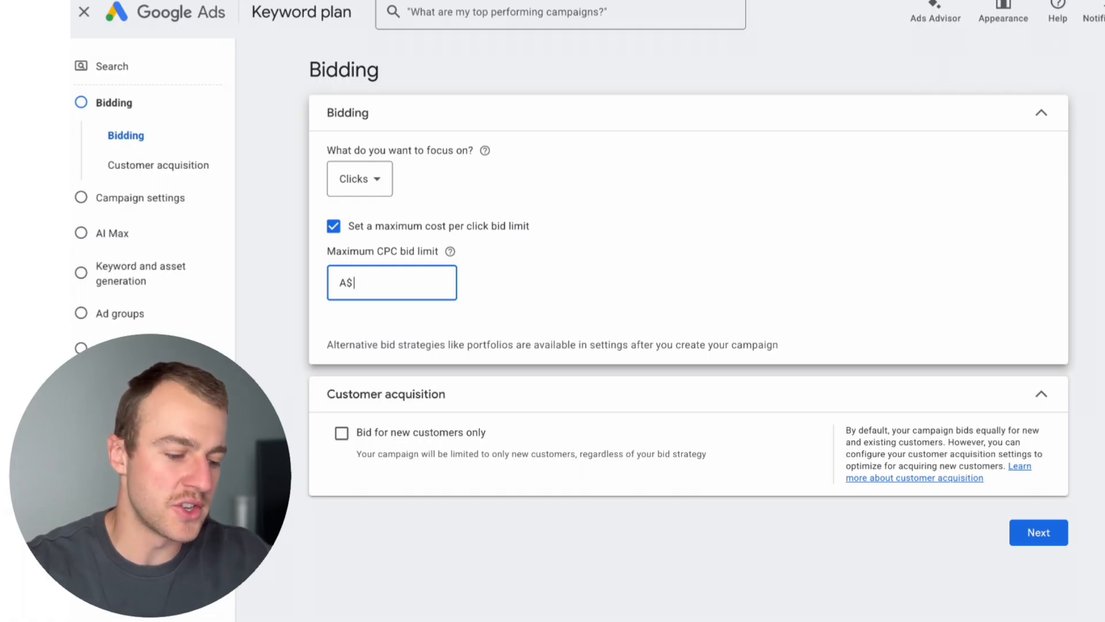
text(10)
click(626, 285)
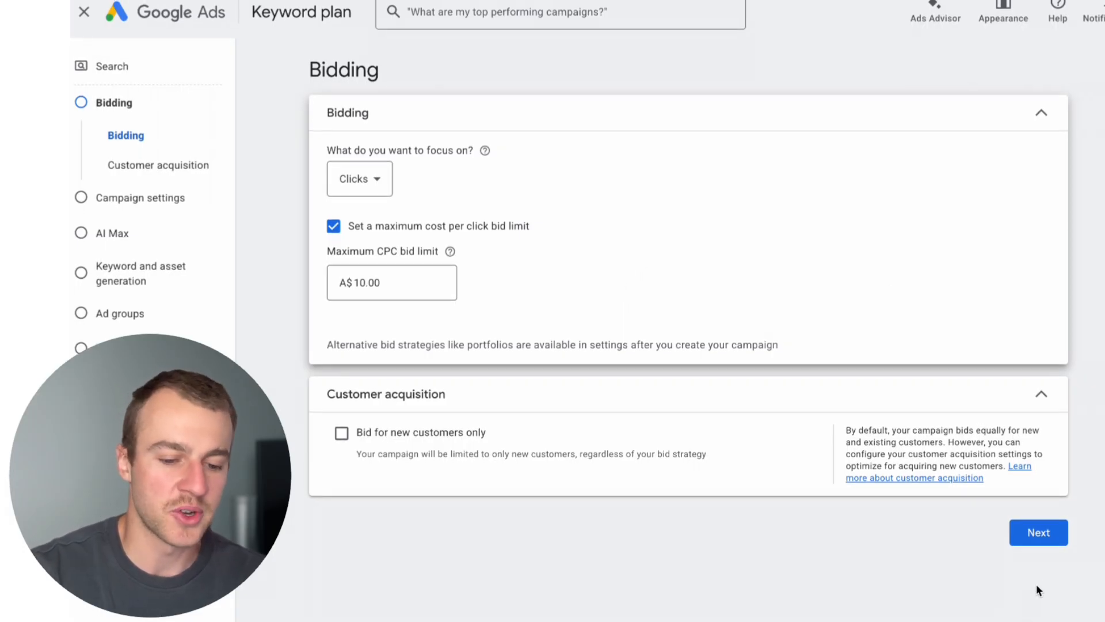
click(1033, 536)
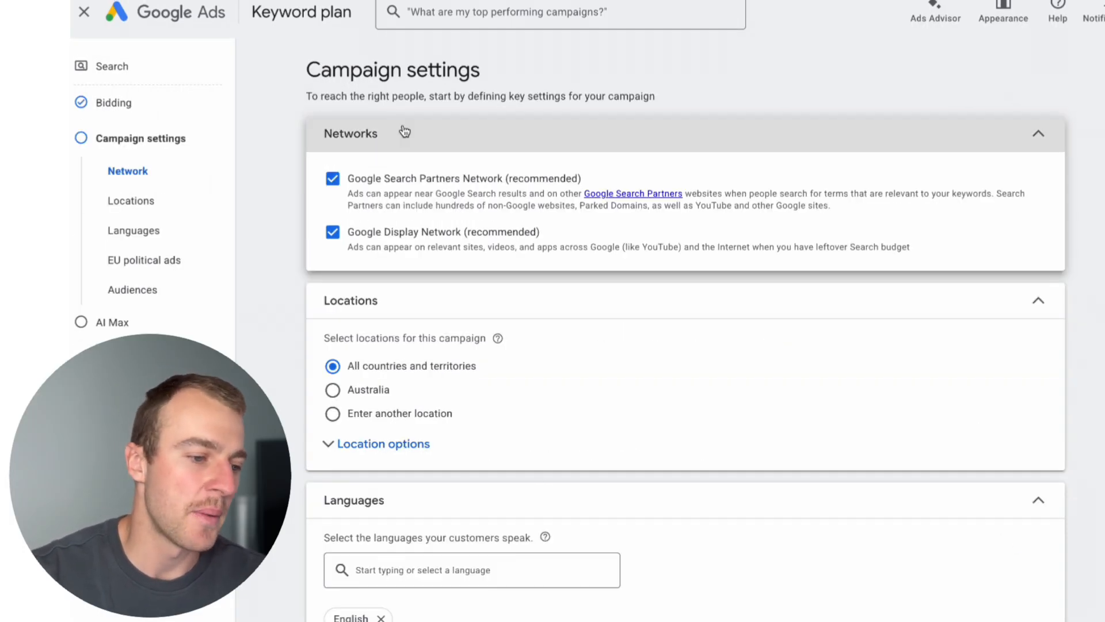
Exclude both the Google Search Partners Network and the Google Display Network from the campaign.
click(327, 172)
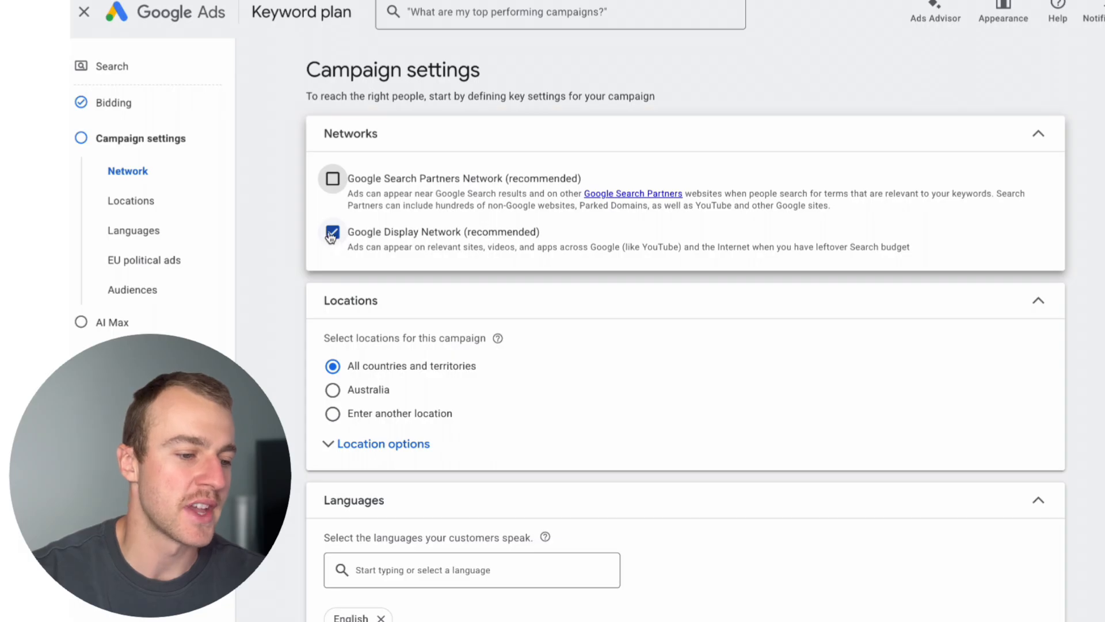
click(332, 293)
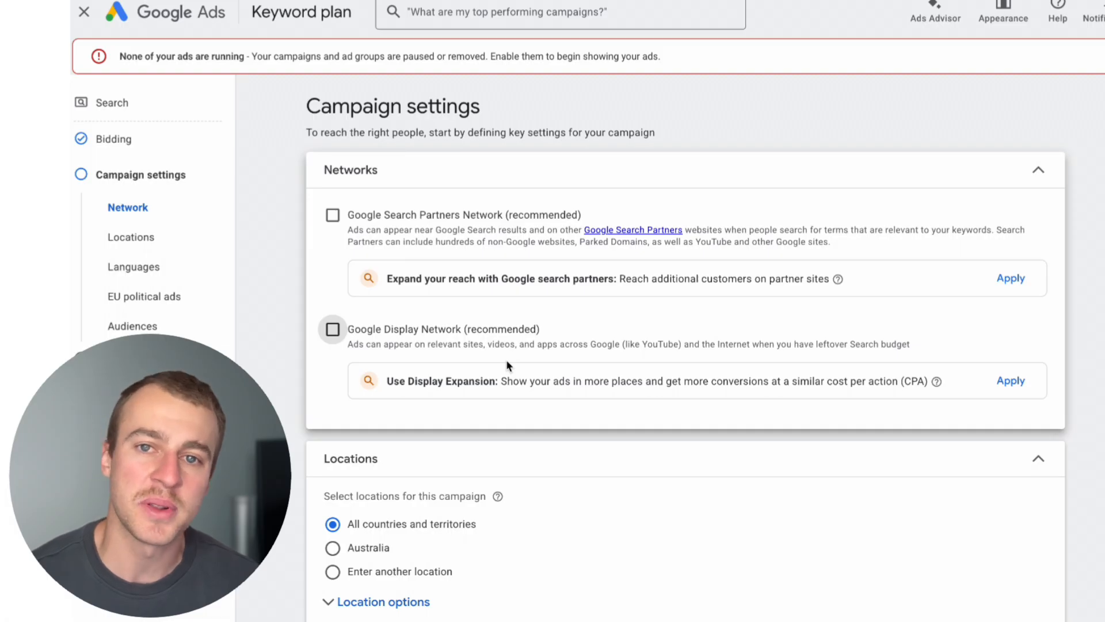
scroll(506, 362, down, 3)
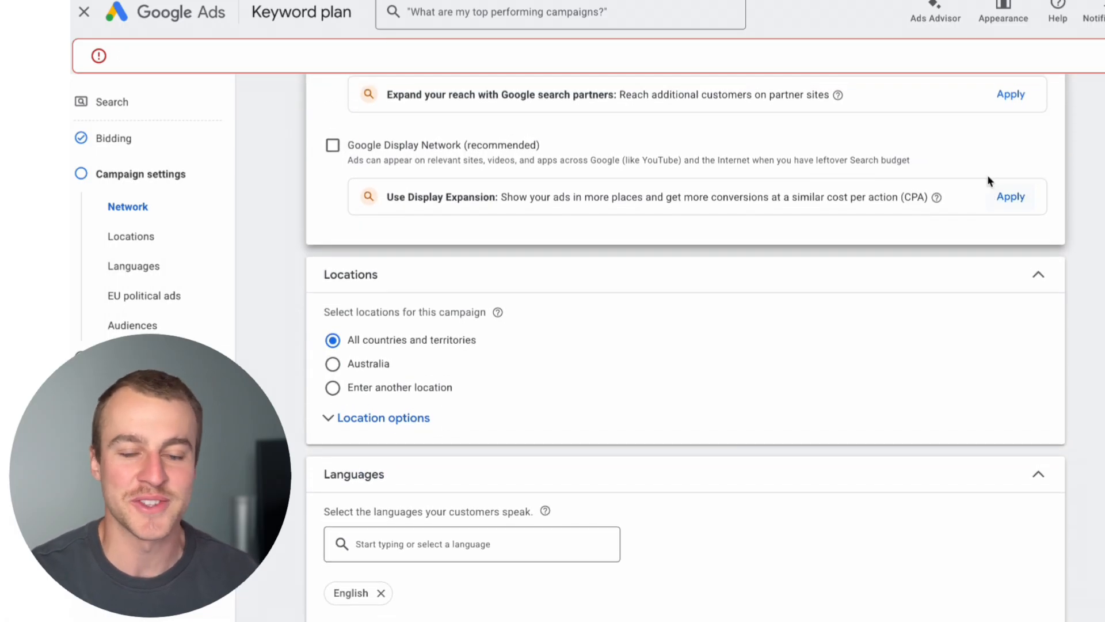
scroll(990, 182, up, 1)
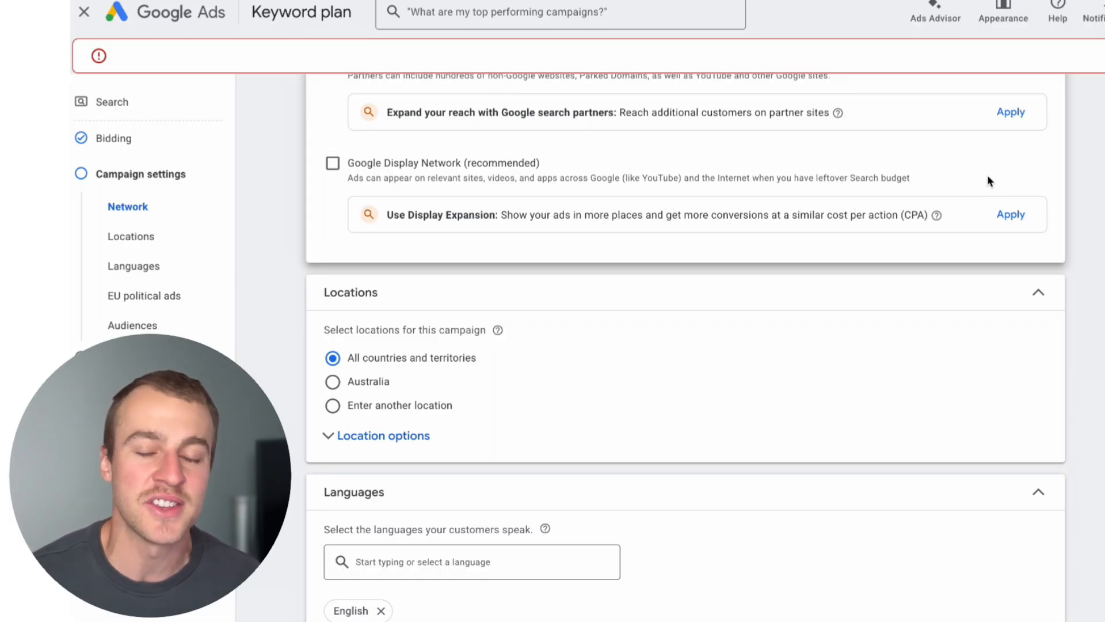
scroll(989, 181, down, 2)
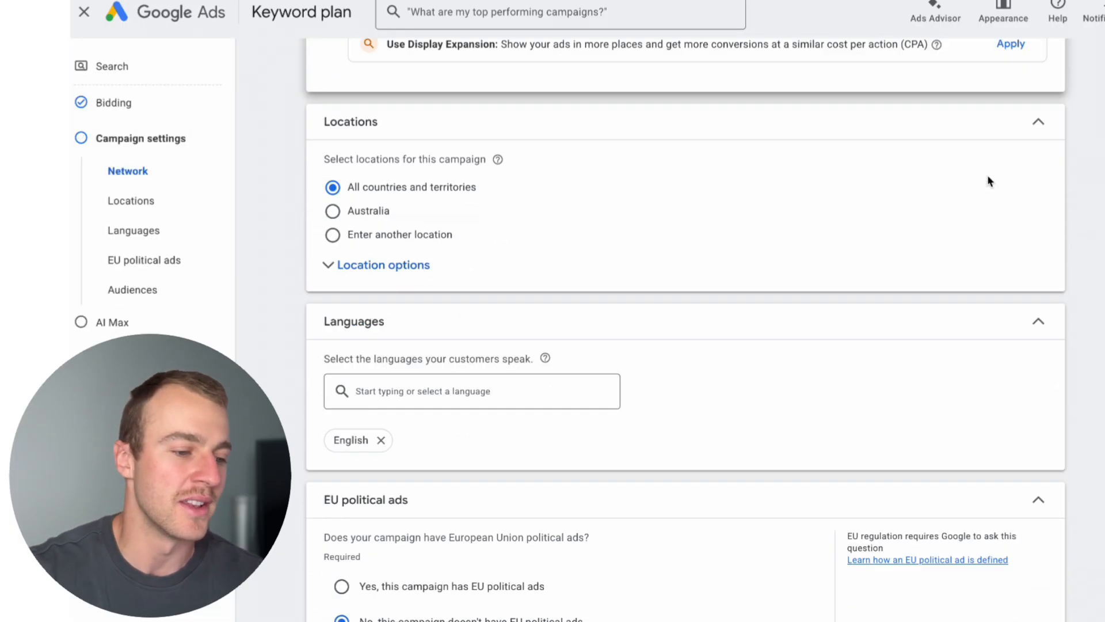
scroll(989, 181, up, 3)
Switch the targeting to another location and include Chadstone, Victoria, Australia through the advanced location search.
scroll(989, 182, down, 1)
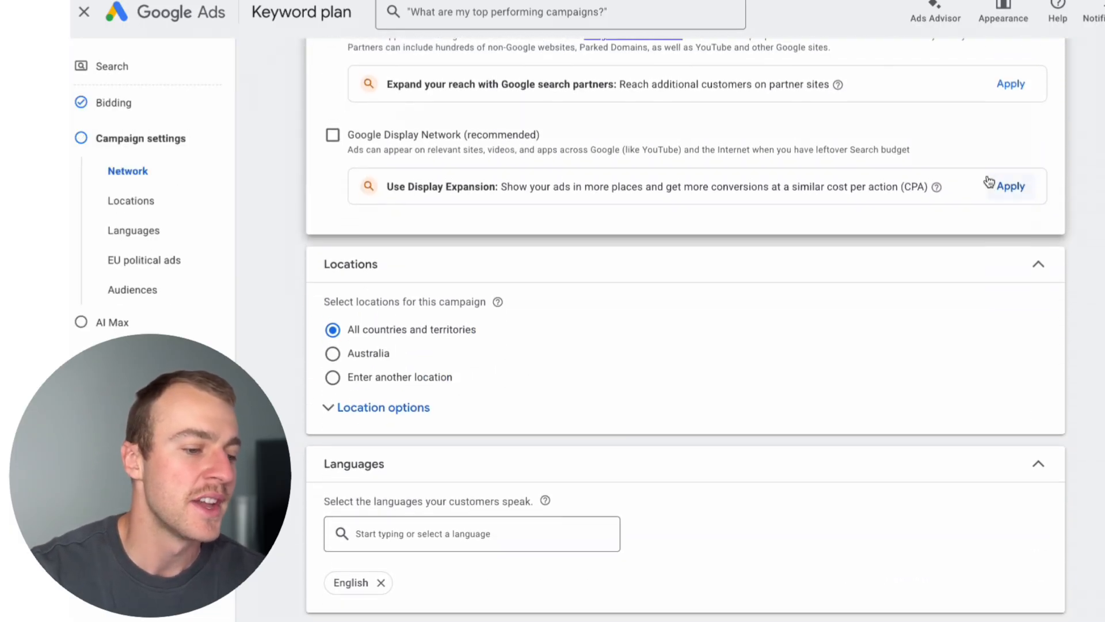
click(334, 379)
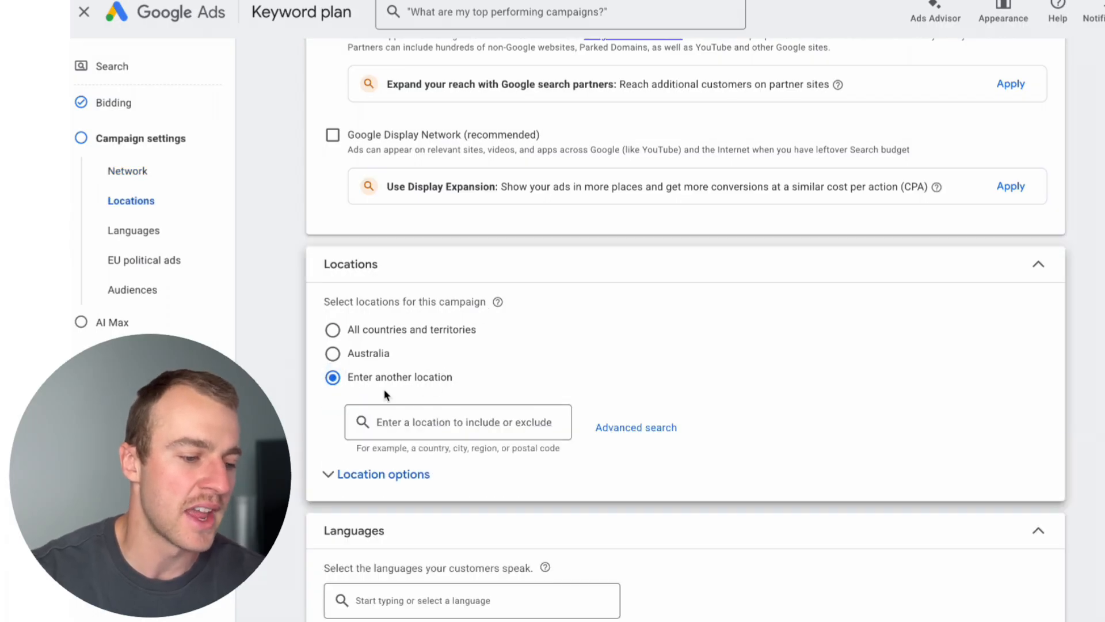
click(409, 422)
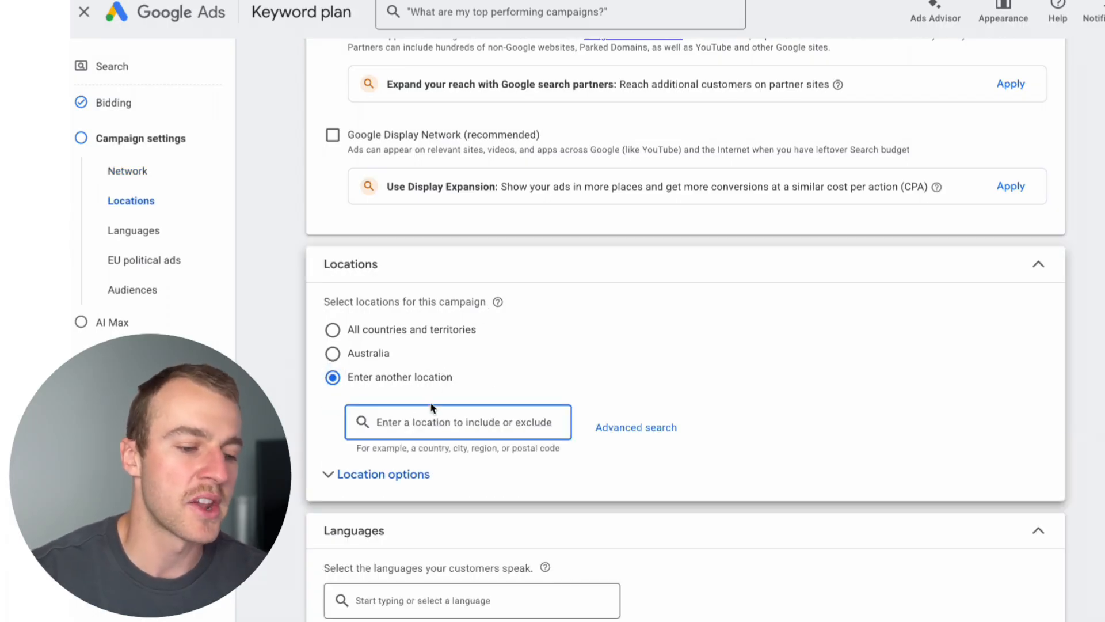
click(629, 427)
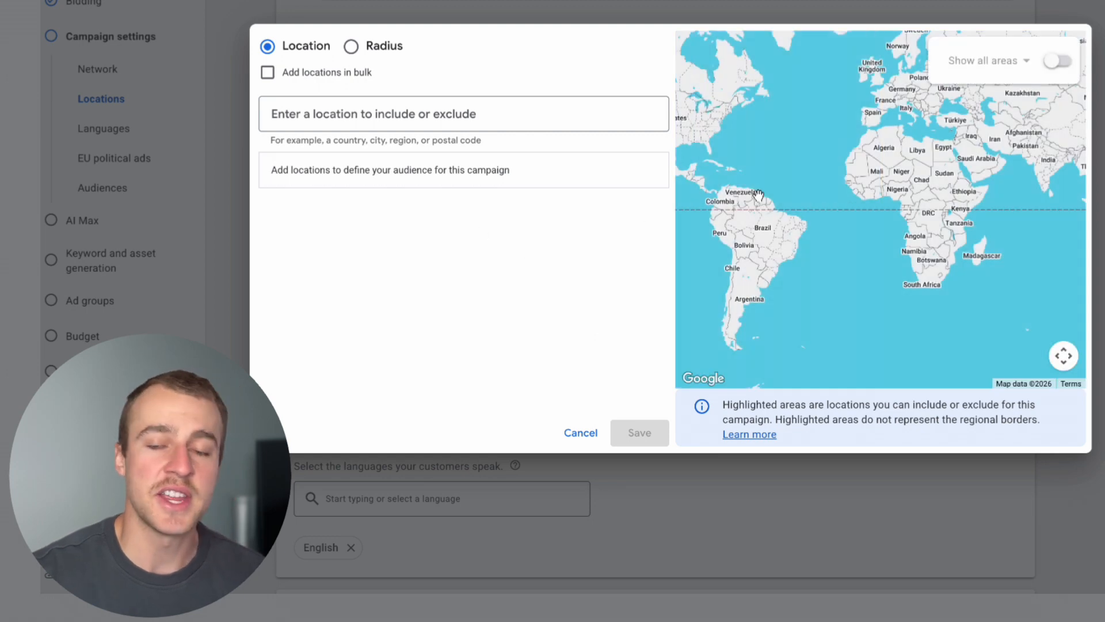
click(398, 114)
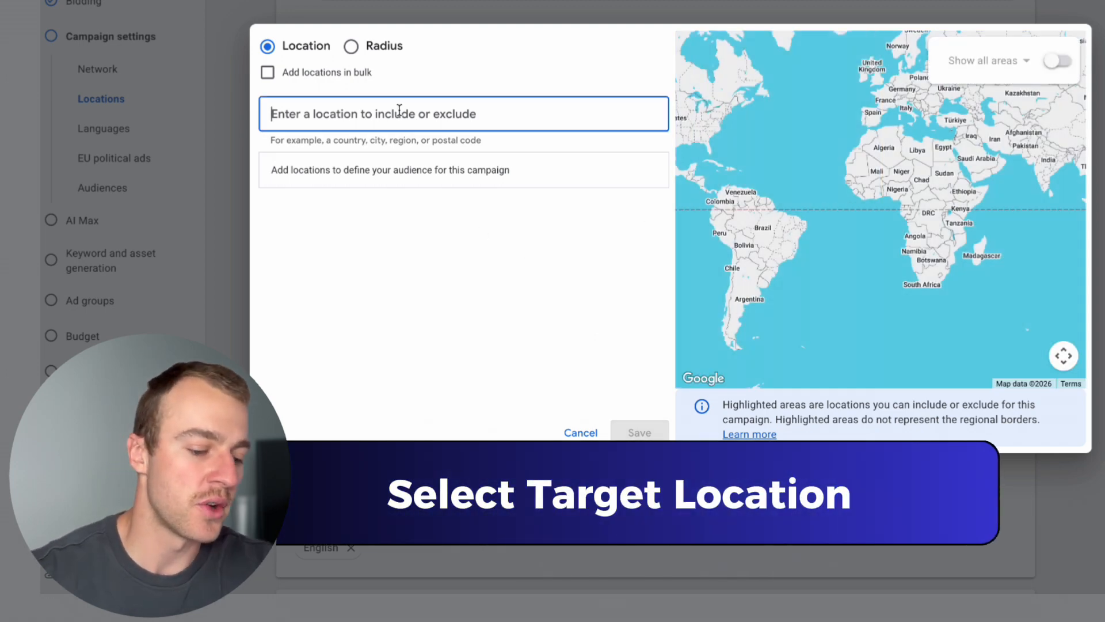
text(chadstone)
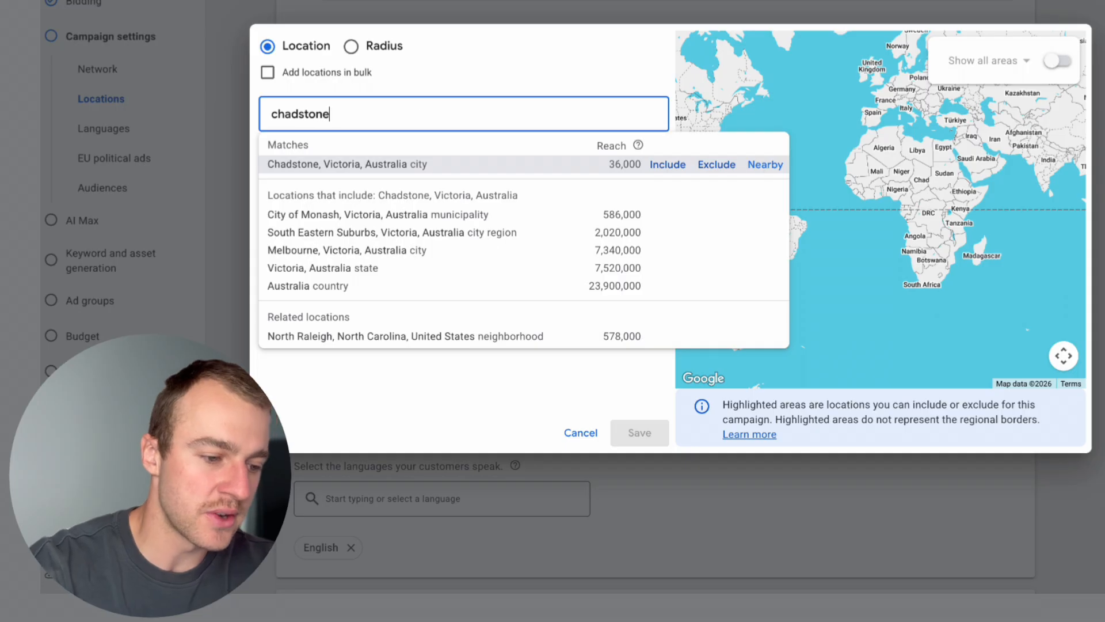
click(668, 164)
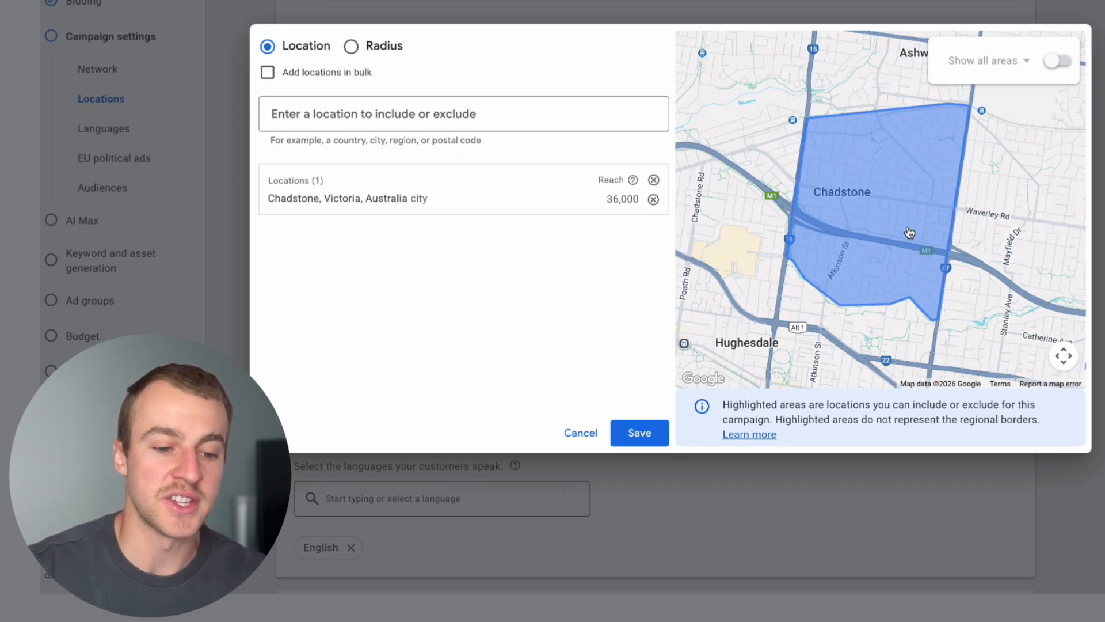
Show all areas on the map and include postal codes 3148 and 3149 beside Chadstone as target locations.
scroll(909, 233, down, 5)
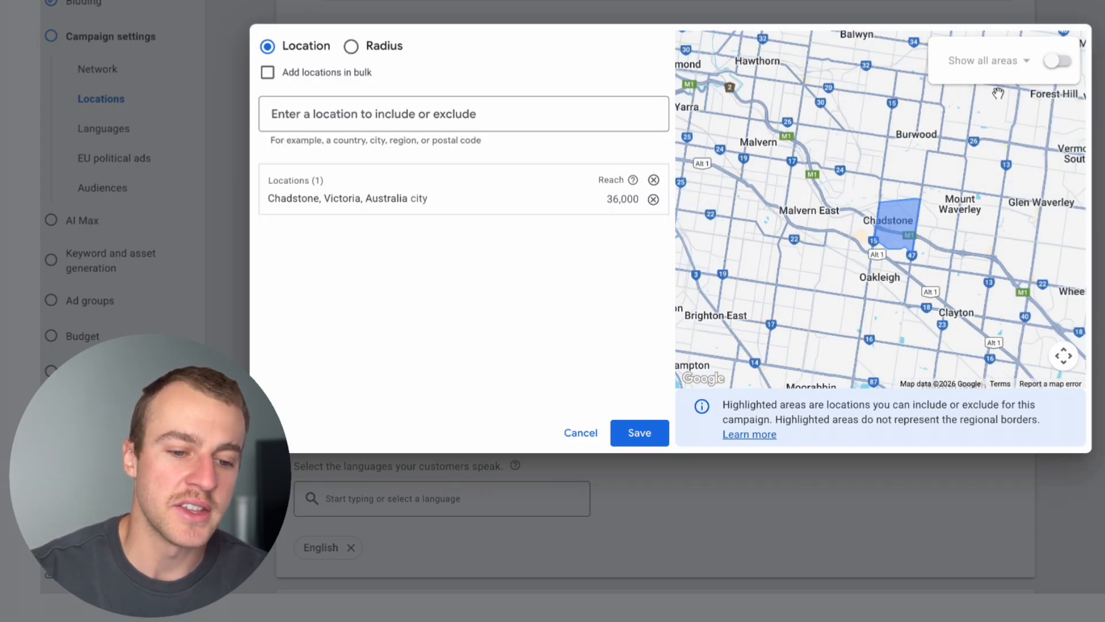
click(1058, 60)
scroll(935, 206, up, 4)
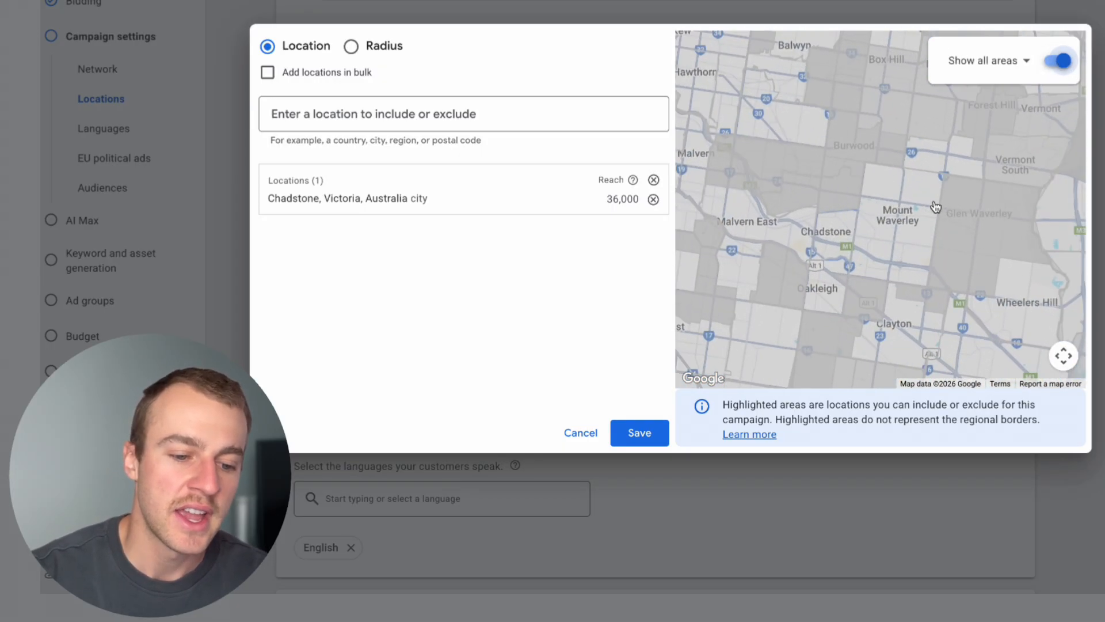
click(842, 215)
click(802, 207)
click(883, 217)
click(856, 193)
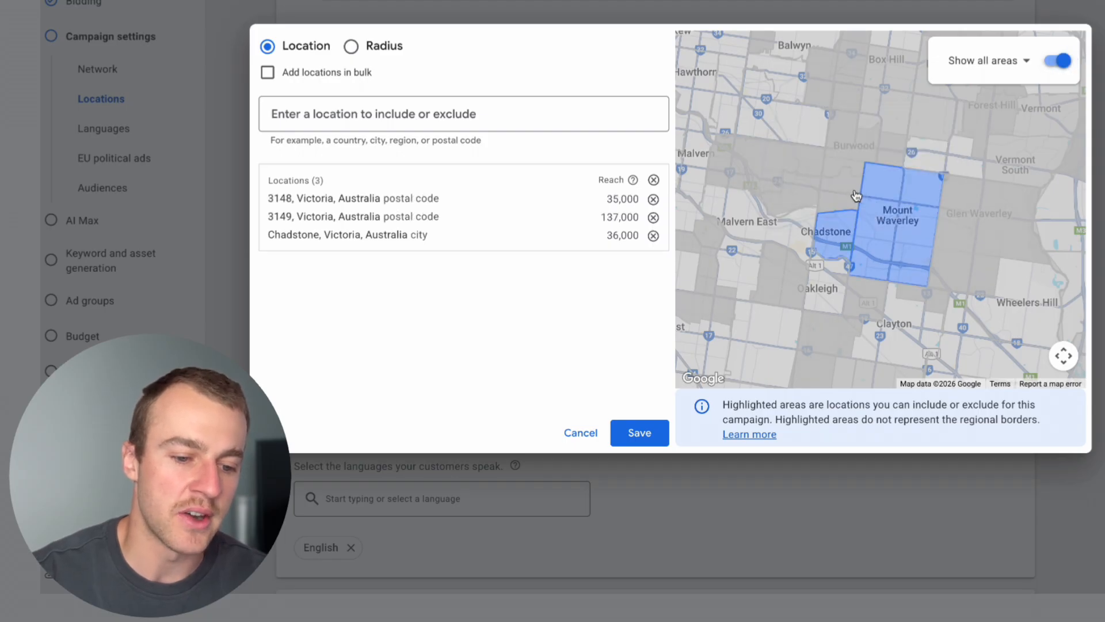
Include the neighbouring postal codes 3147, 3146 and 3125 from the map as target locations.
click(807, 191)
click(779, 164)
click(740, 164)
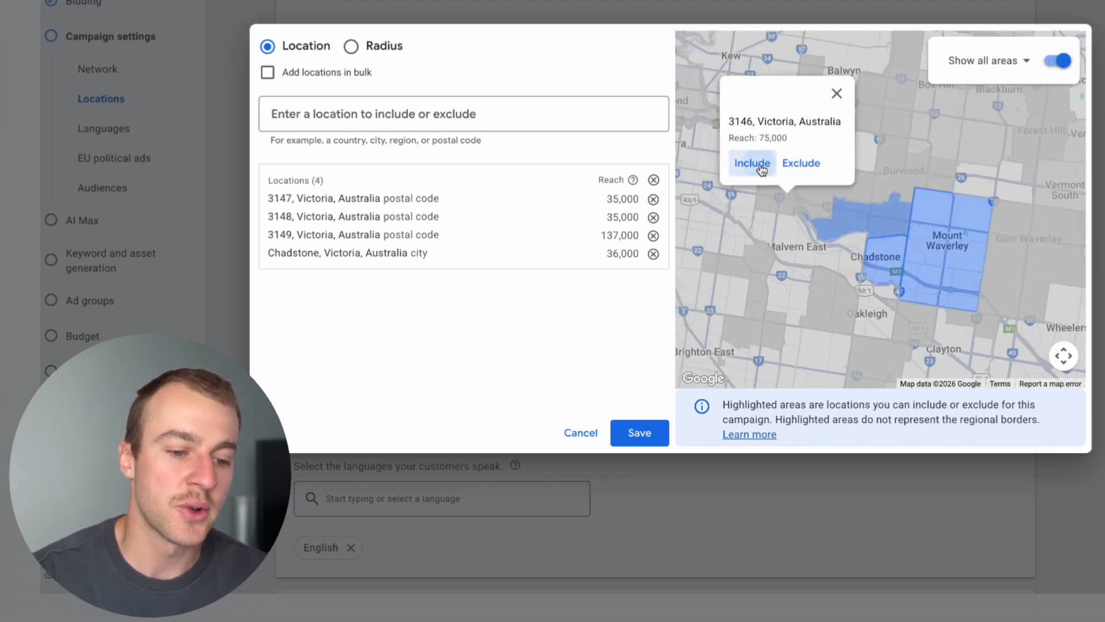
click(761, 166)
click(901, 164)
click(885, 159)
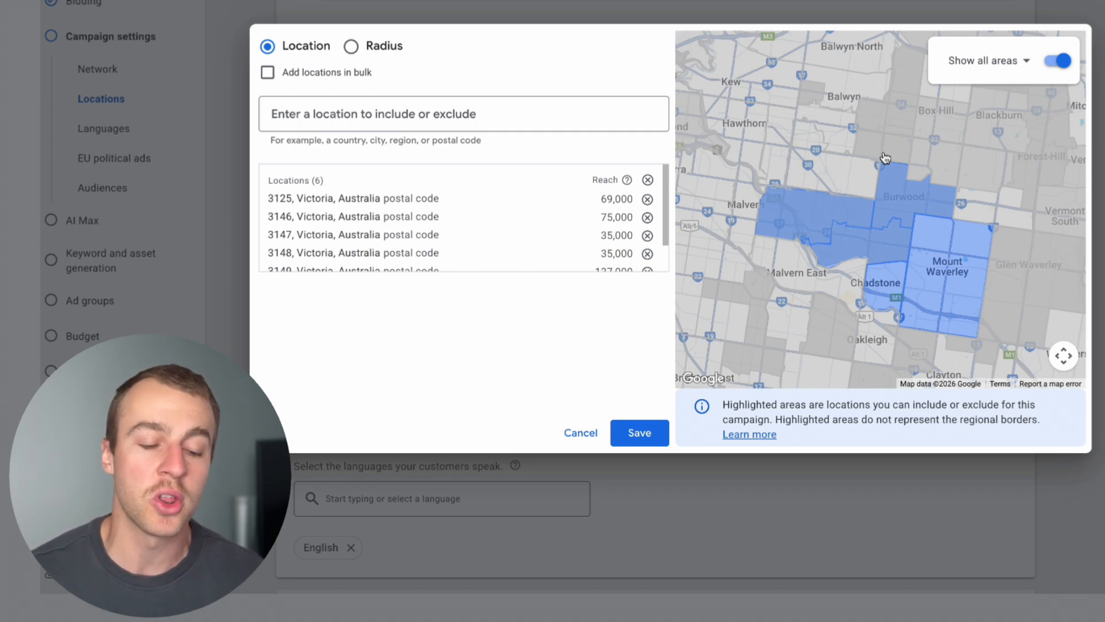
Include postal codes 3124, 3127 and 3126, north of the areas already selected, as target locations.
click(839, 185)
click(775, 151)
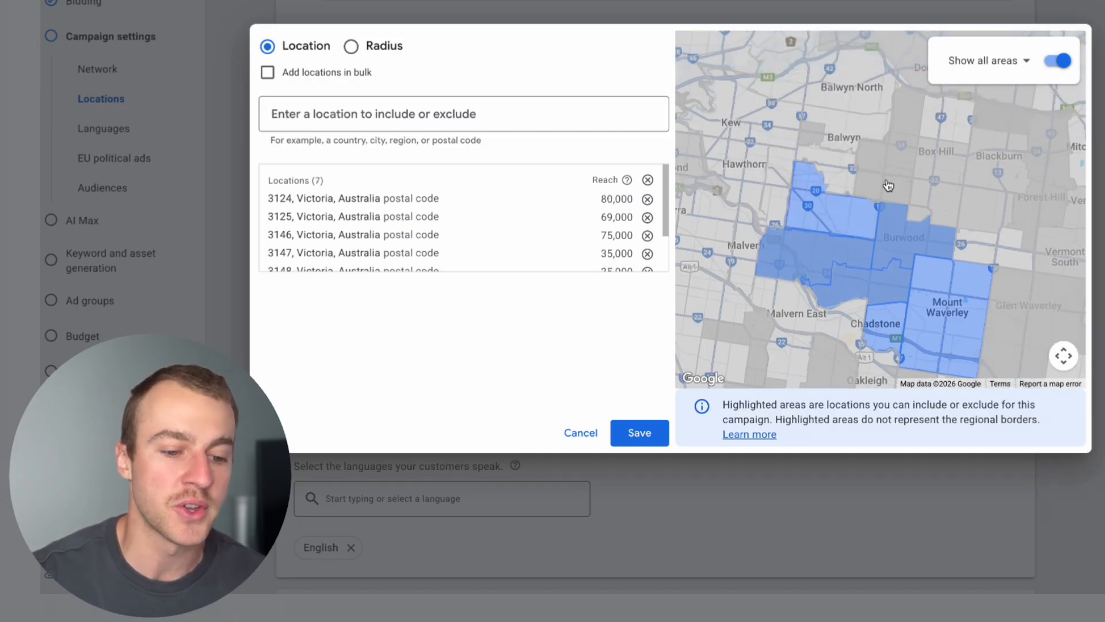
click(888, 184)
click(847, 164)
click(835, 193)
click(792, 164)
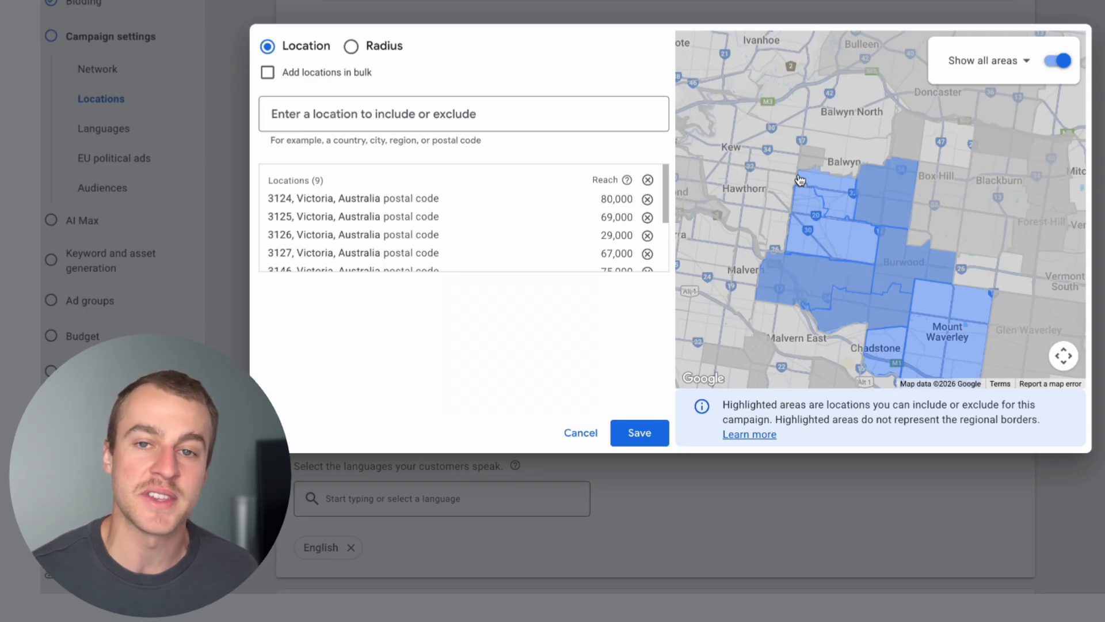
Switch to radius targeting and include a 20 mi area around a map pin at about -37.79, 145.08, east of Melbourne.
scroll(902, 257, down, 2)
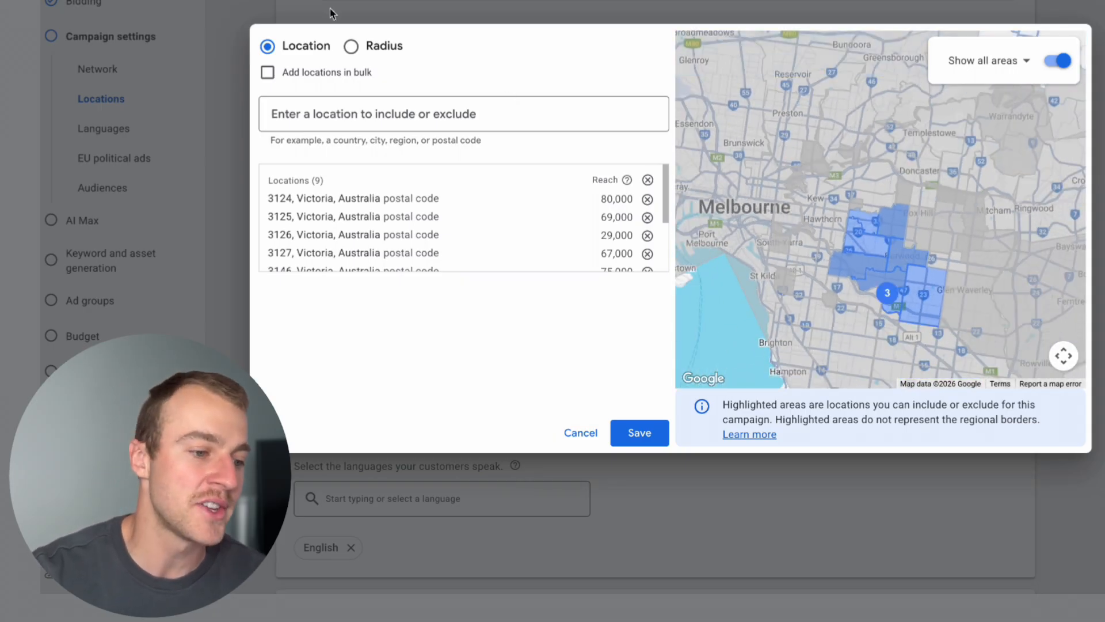
click(352, 48)
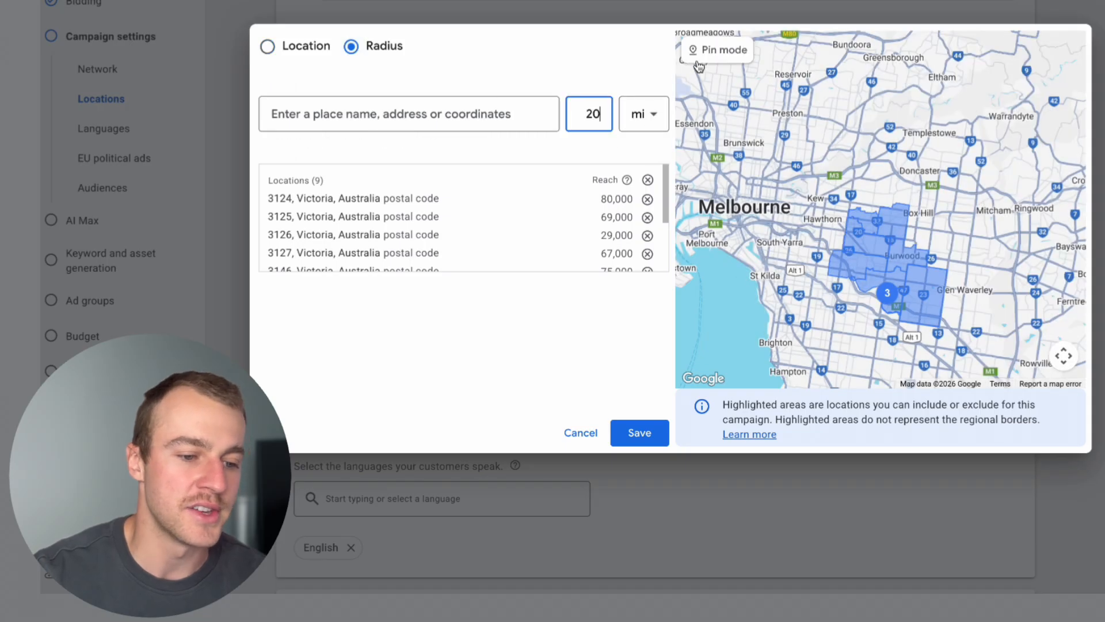
click(859, 219)
click(832, 205)
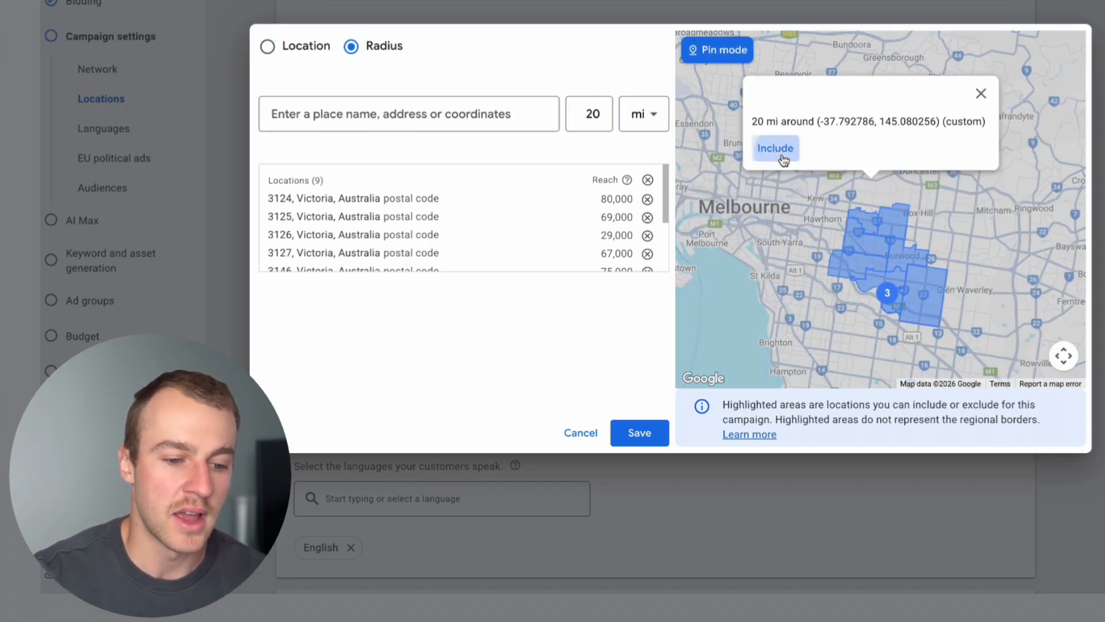
click(782, 154)
Set the target radius of the custom pin location to 10 mi and save it.
scroll(782, 154, down, 2)
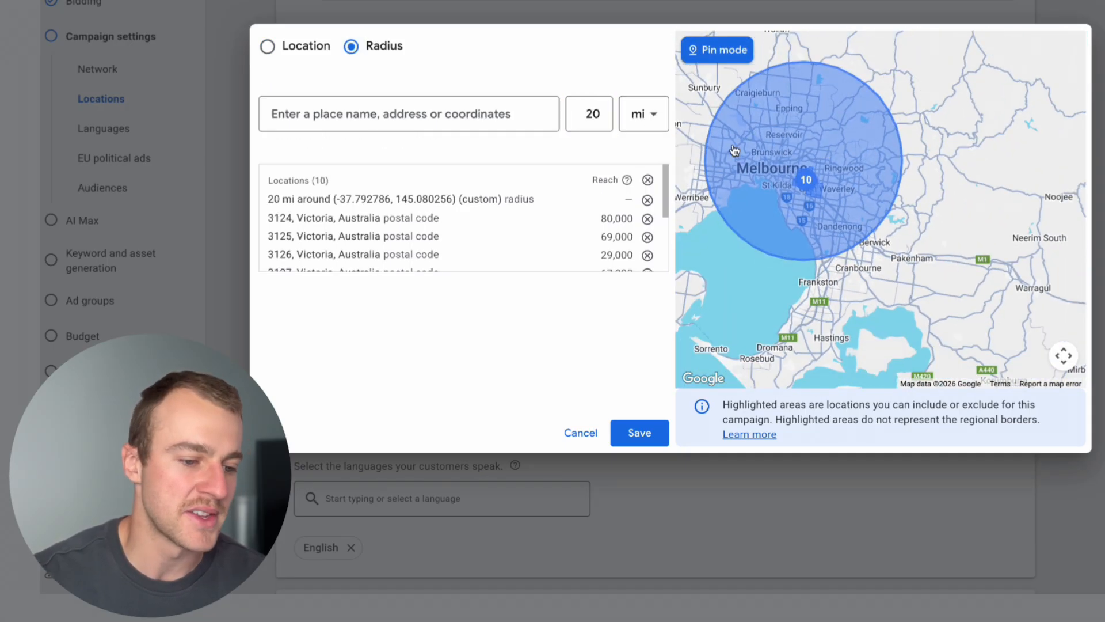
click(562, 198)
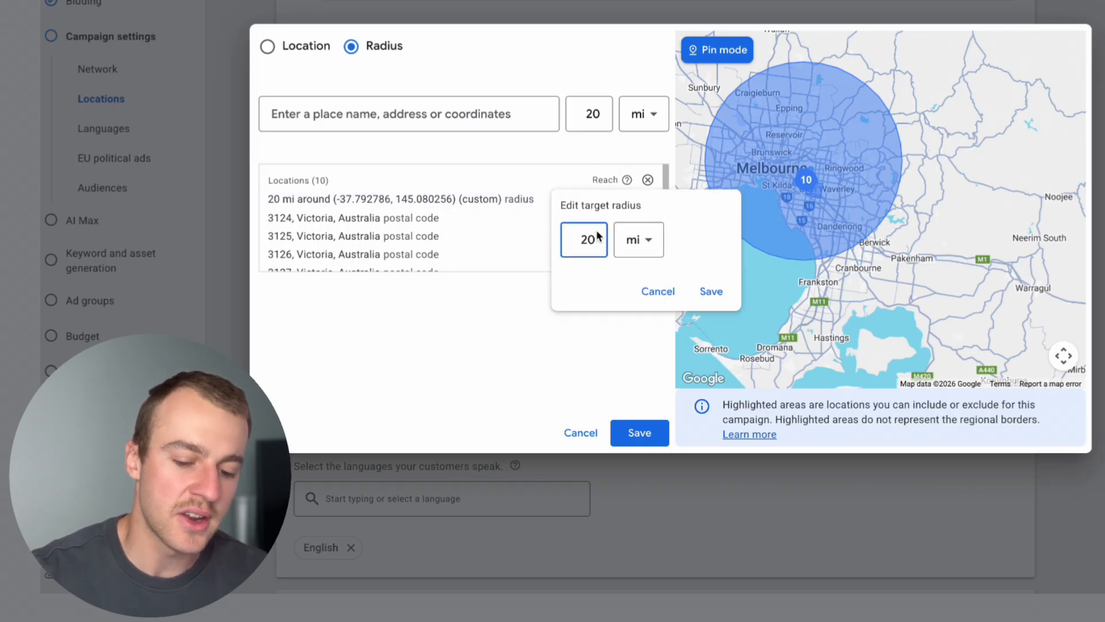
key(BackSpace)
key(BackSpace)
text(10)
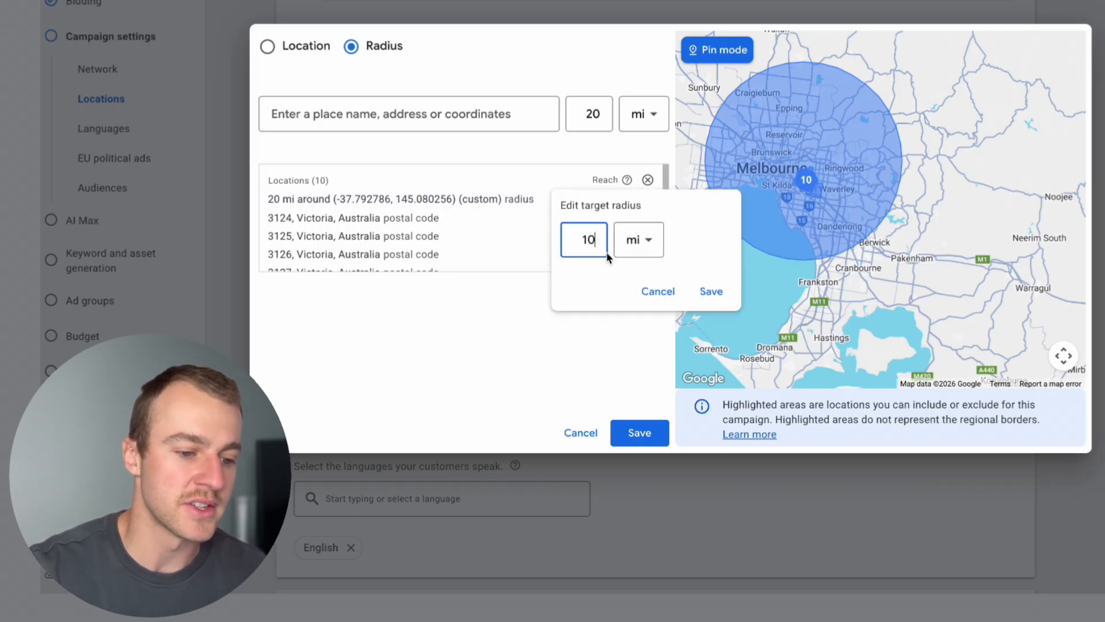
click(712, 291)
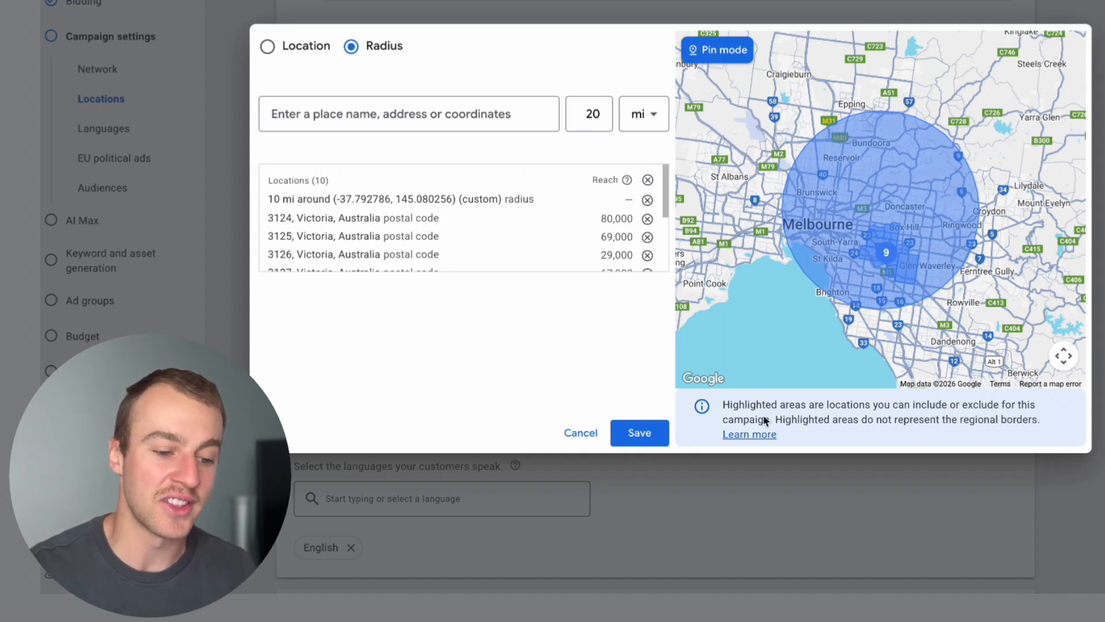
Save the advanced location selection and limit the location options to Presence: People in or regularly in your included locations.
click(636, 434)
scroll(550, 375, down, 2)
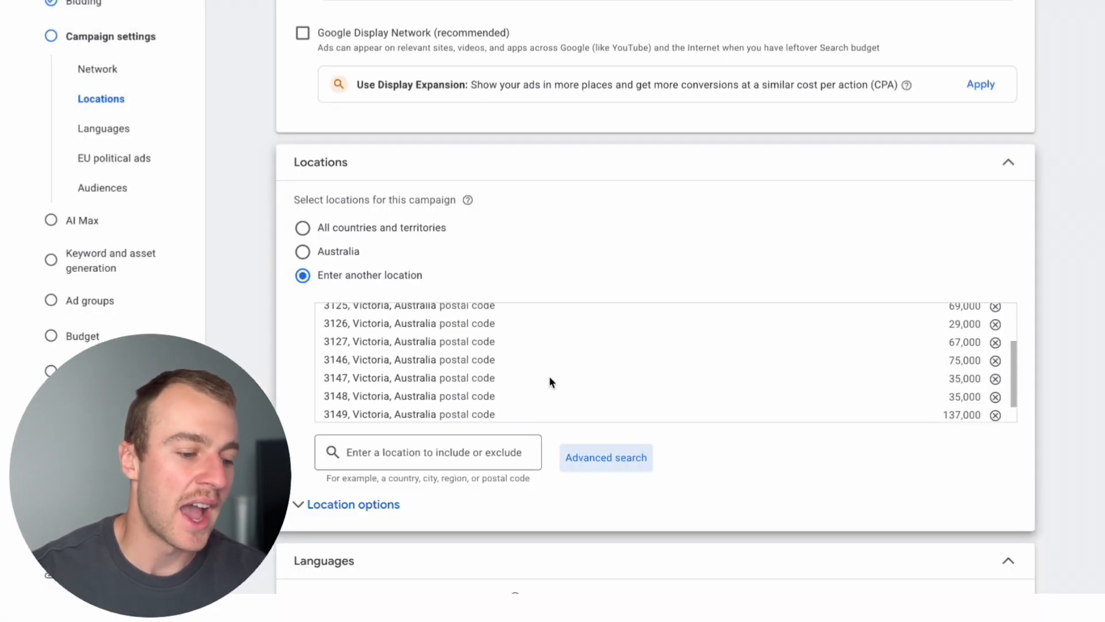
scroll(550, 375, down, 1)
scroll(618, 423, down, 1)
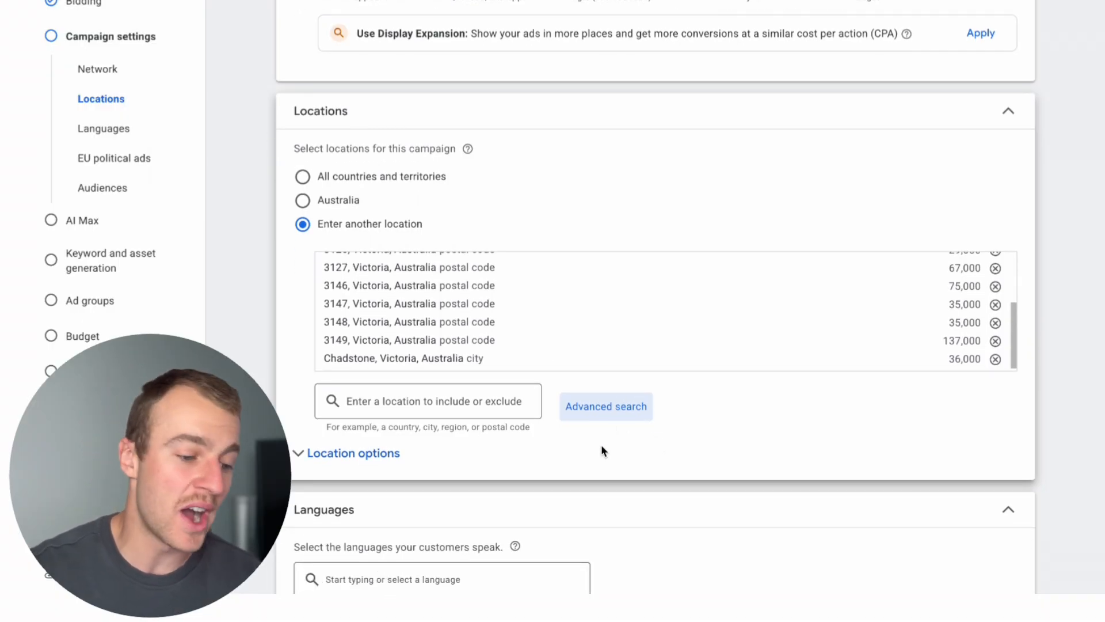
click(379, 461)
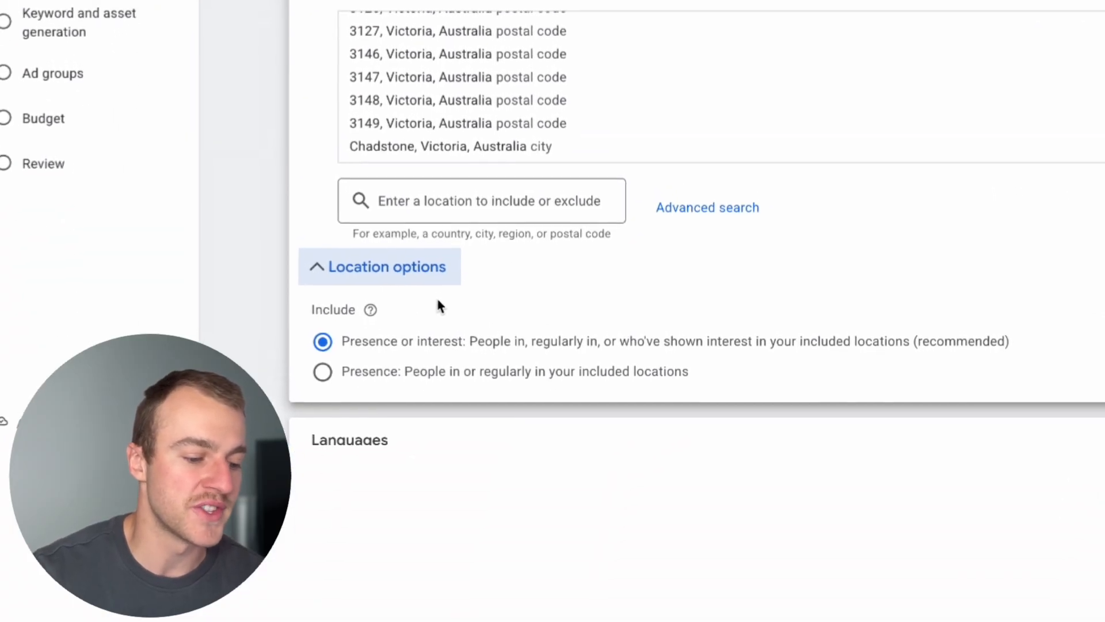
scroll(440, 306, down, 3)
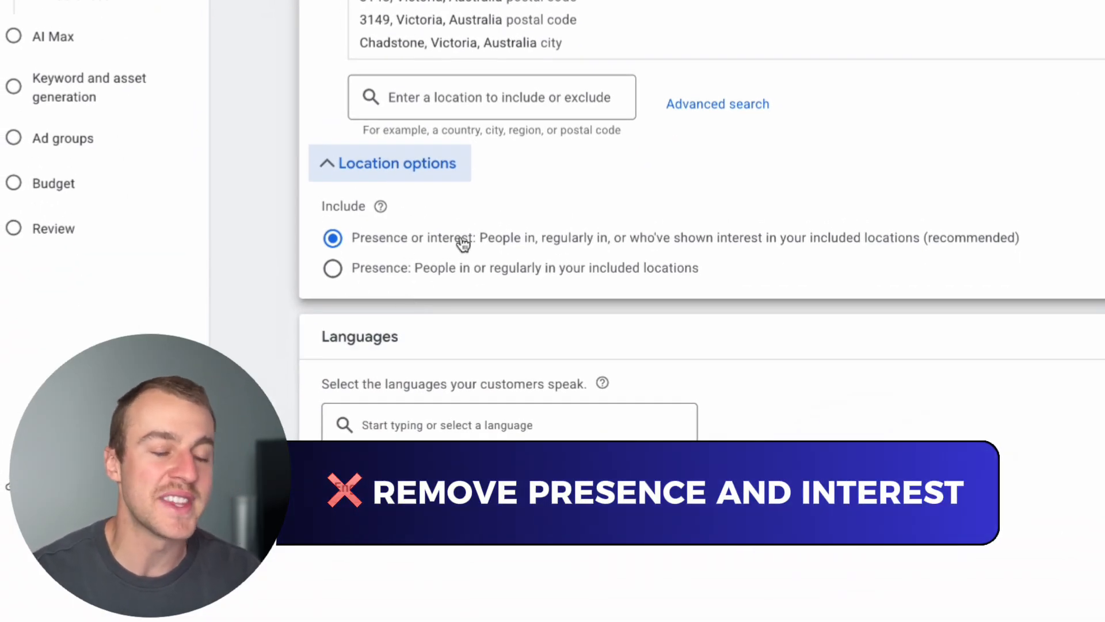
click(354, 274)
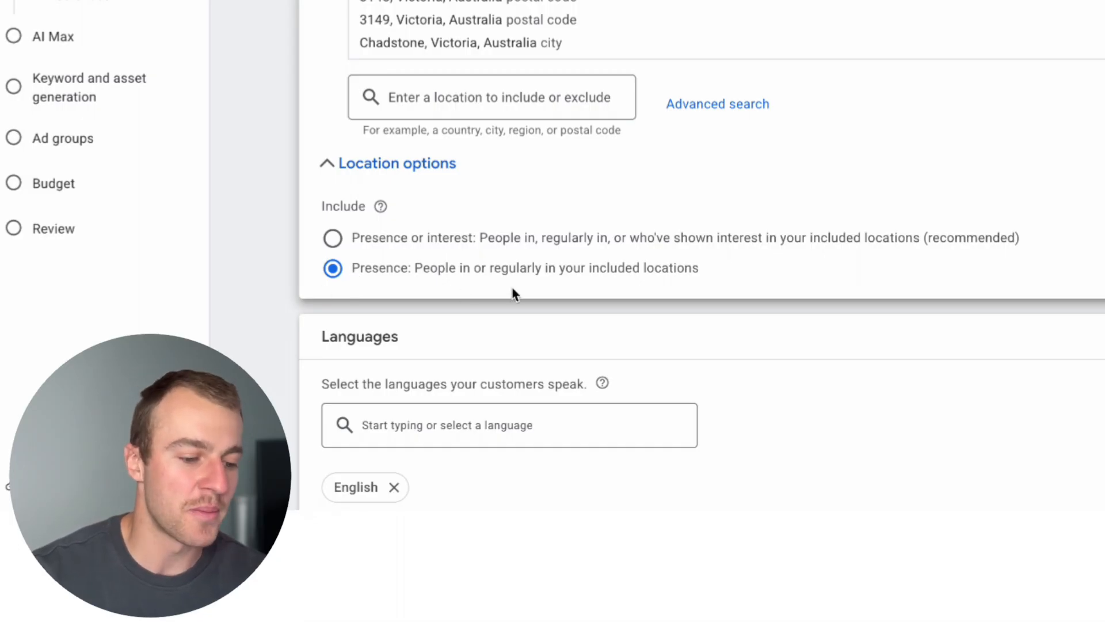
Add the in-market audience segments Home & Garden, Business Services, Home Improvement, Home Cleaning Services and Business & Industrial Products.
scroll(552, 296, down, 1)
scroll(552, 295, up, 1)
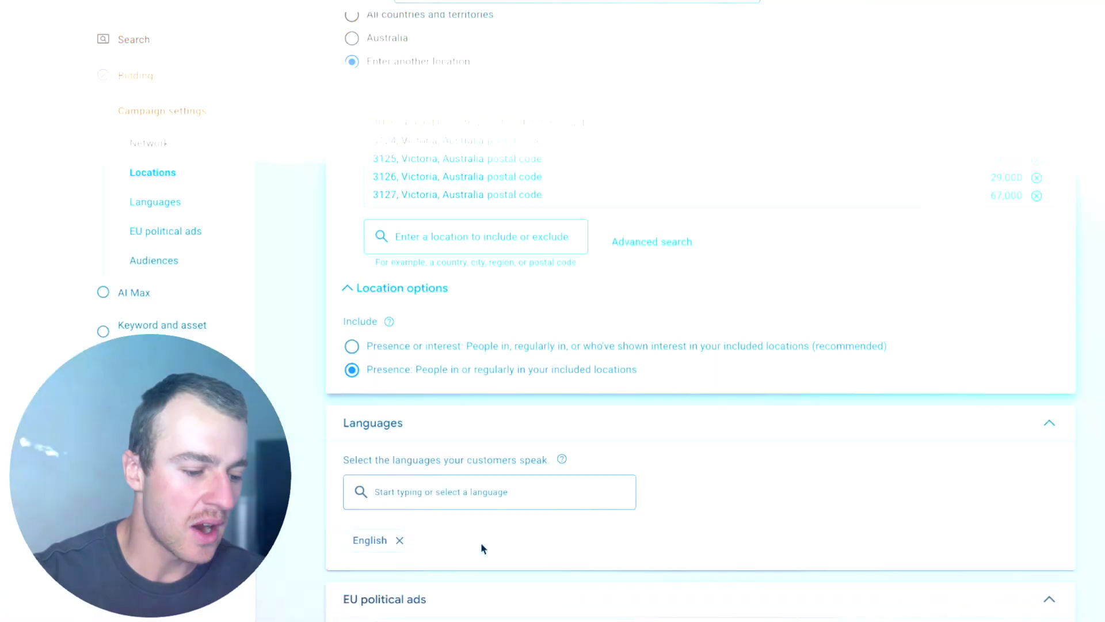
scroll(481, 548, down, 5)
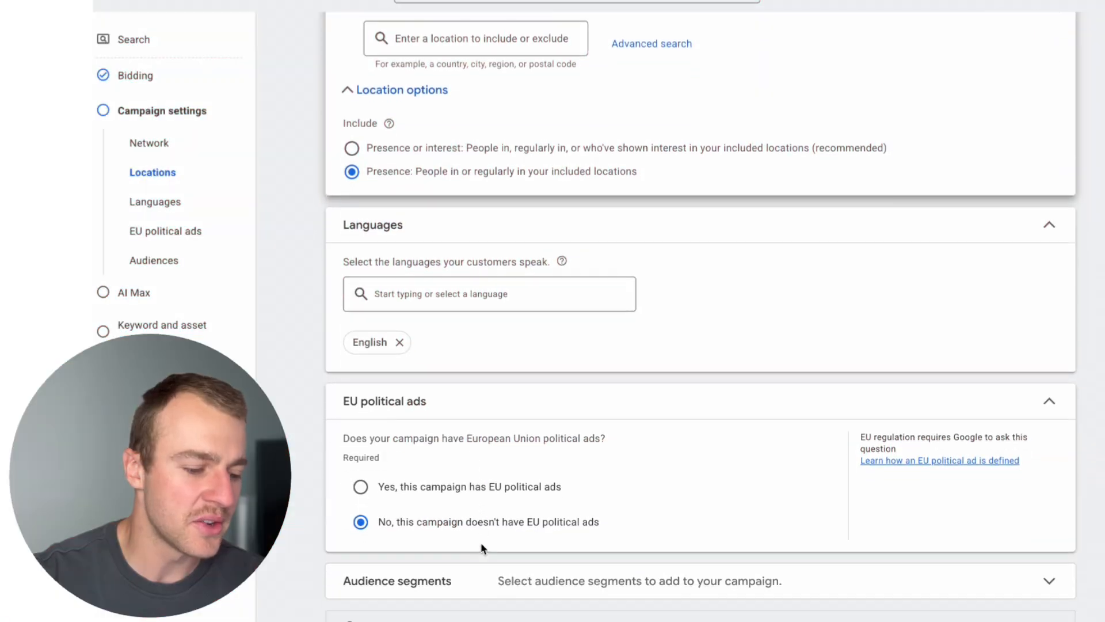
click(448, 536)
scroll(519, 579, down, 1)
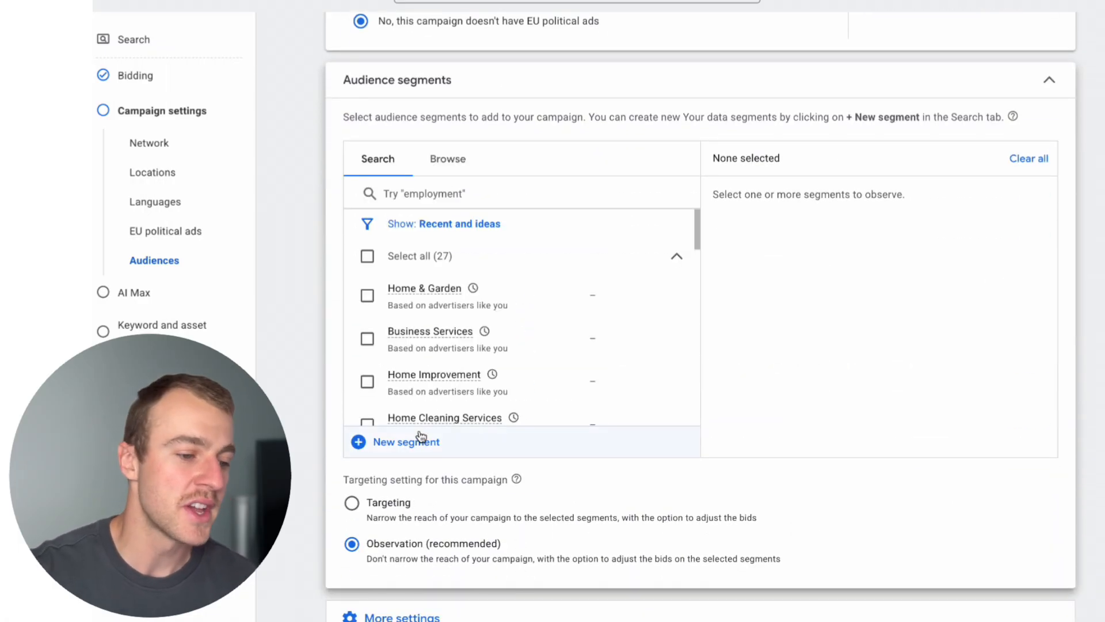
click(367, 296)
click(365, 338)
click(365, 381)
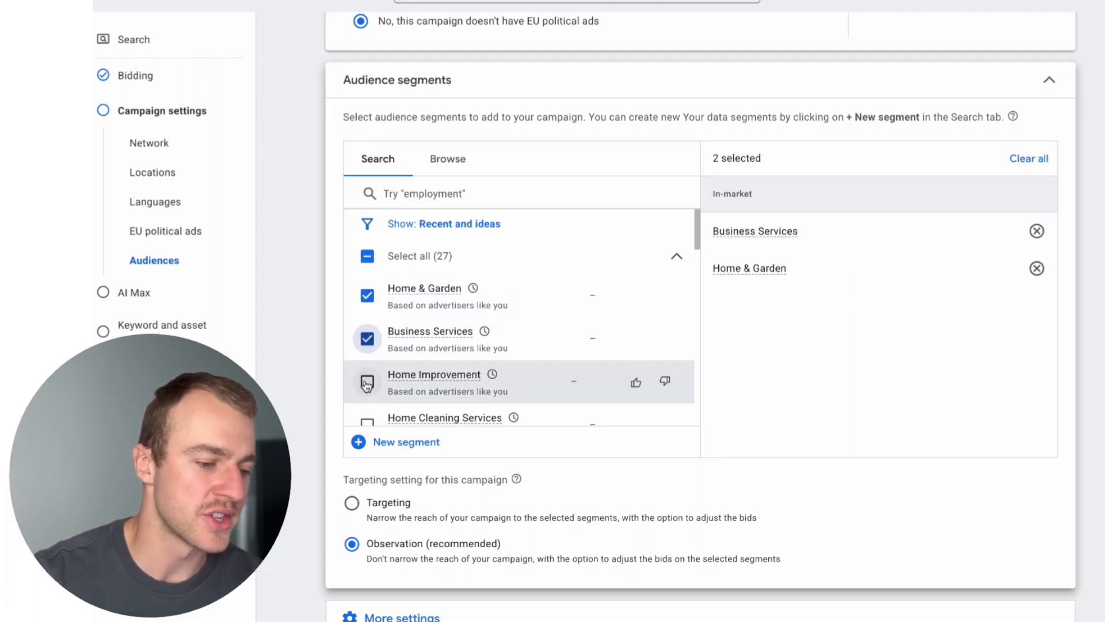
scroll(365, 383, down, 2)
click(365, 336)
click(365, 377)
Add the Home & Garden affinity segment and the General Contracting & Remodeling Services in-market segment to the audience selection.
scroll(365, 391, down, 3)
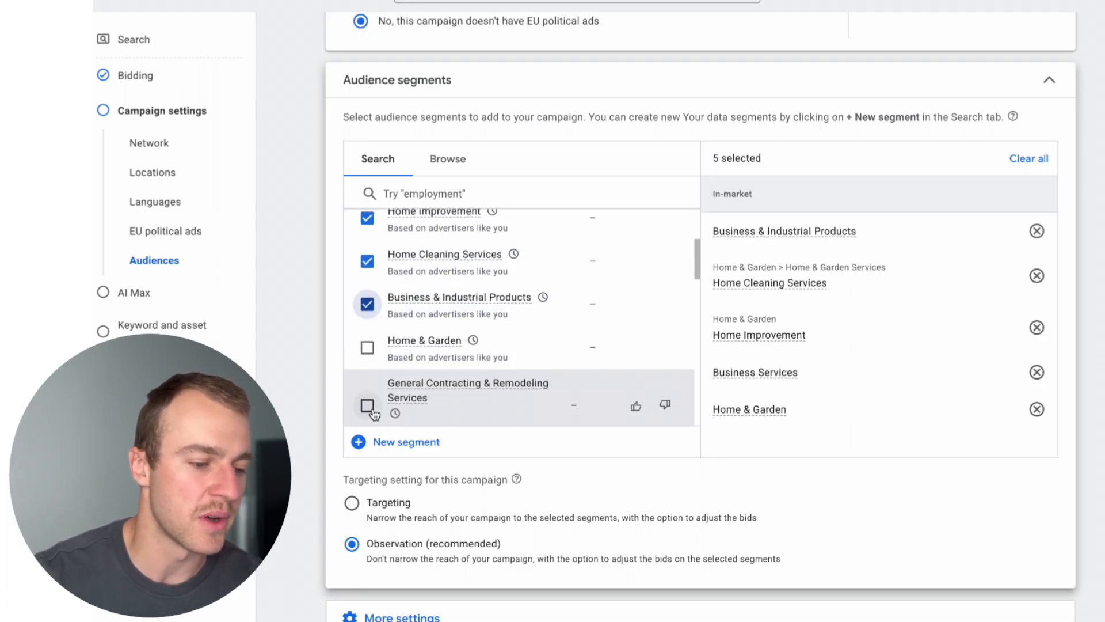
click(367, 313)
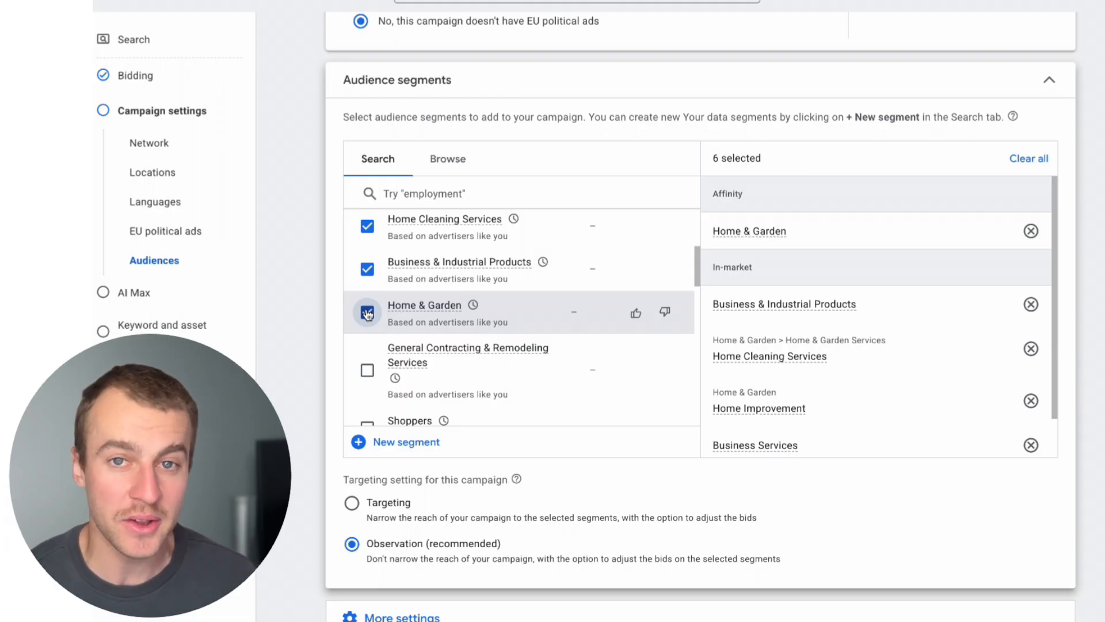
scroll(367, 312, up, 1)
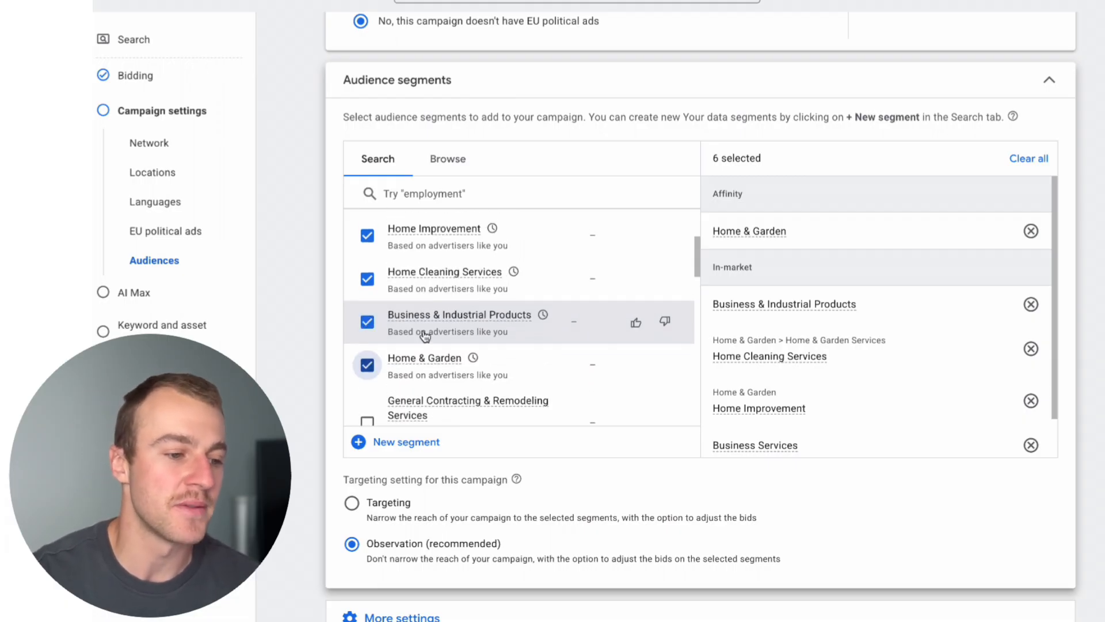
scroll(425, 336, down, 1)
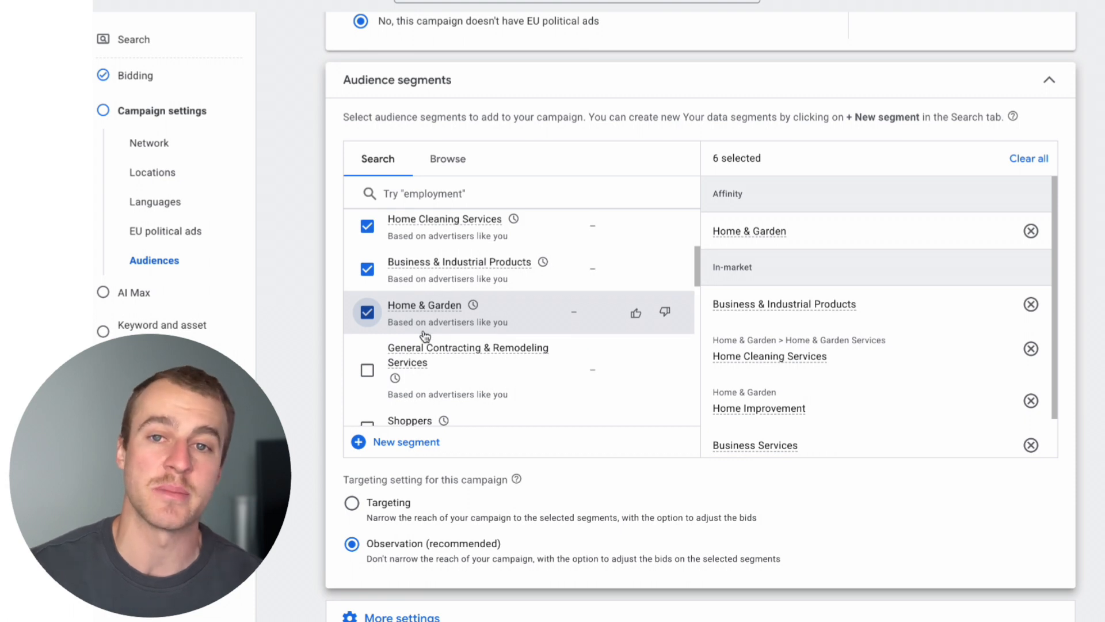
click(367, 370)
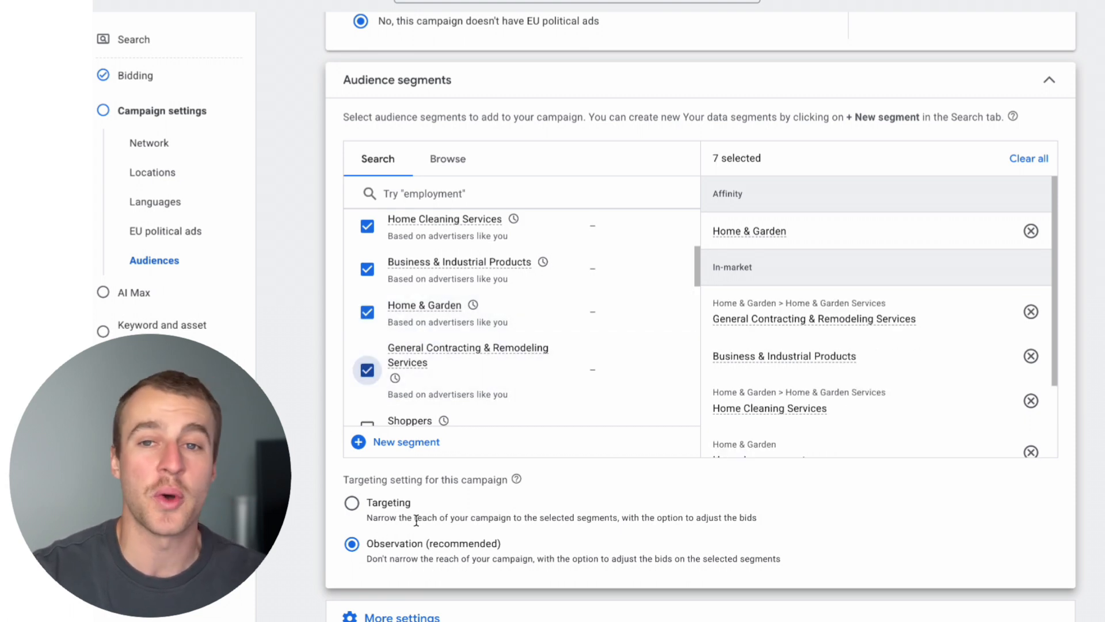
Reveal the campaign's additional settings below the audience segments and open the ad schedule for editing.
scroll(416, 520, down, 1)
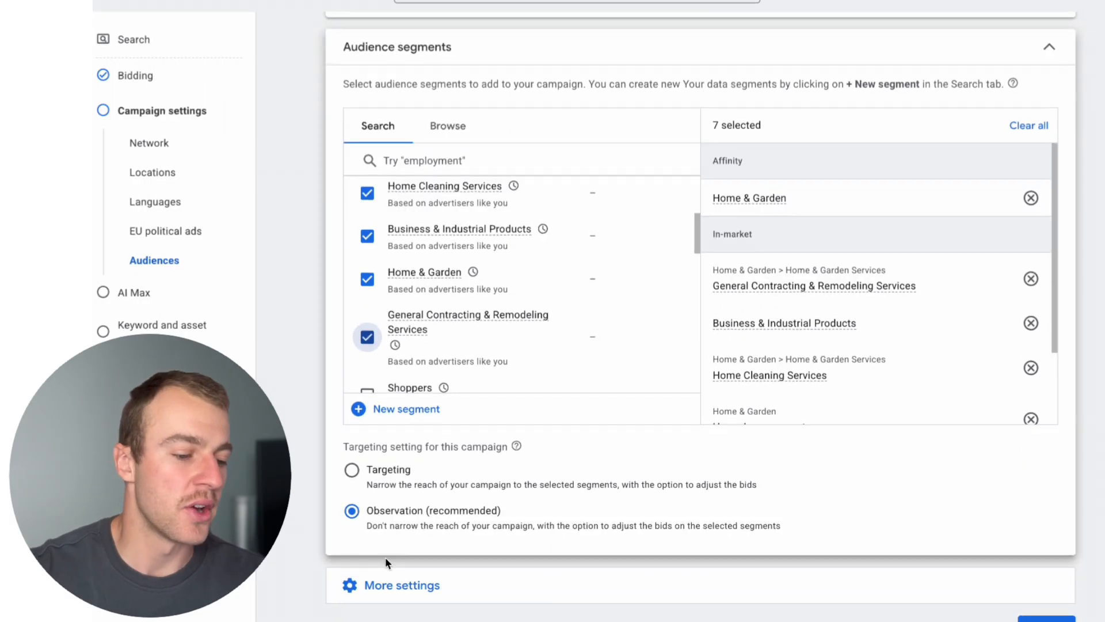
scroll(445, 581, down, 2)
scroll(445, 580, down, 1)
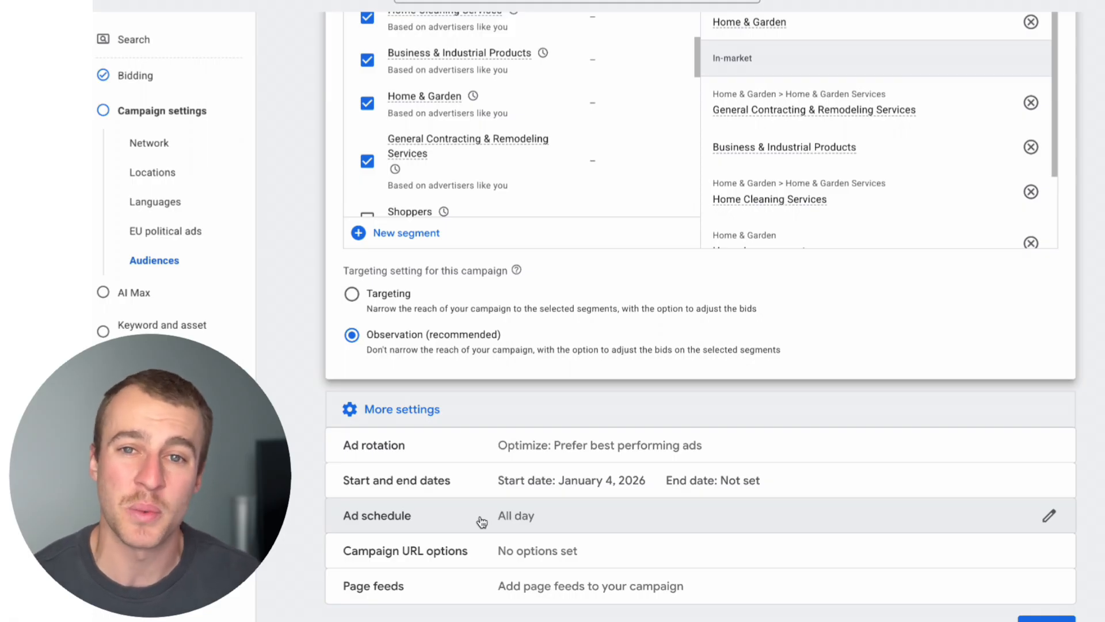
click(481, 522)
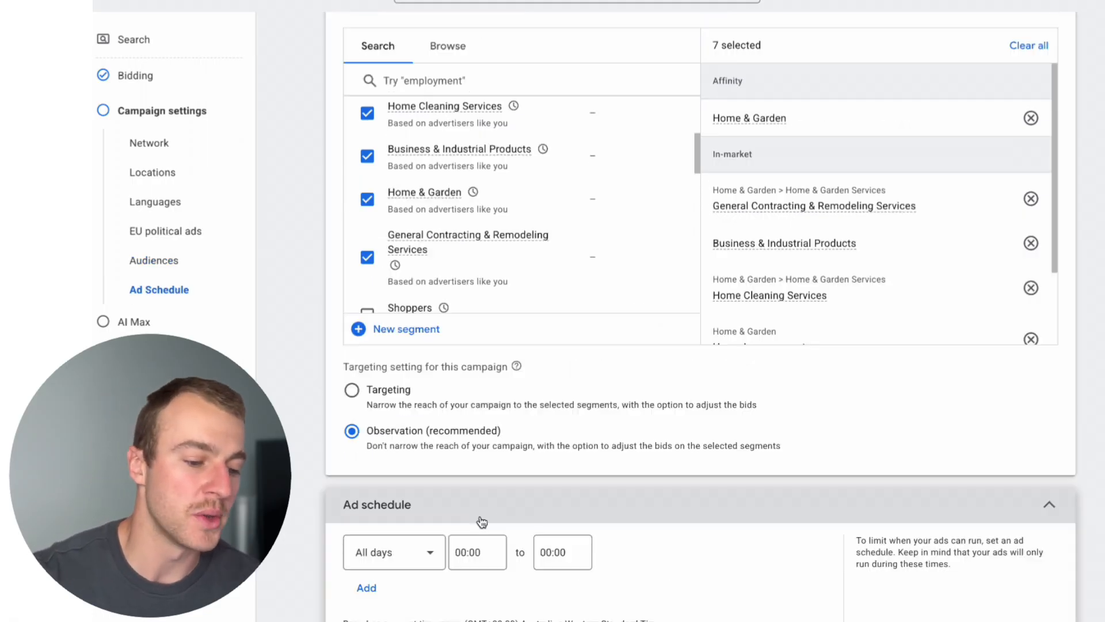
Try adding a Mondays time slot starting at 01:15 to the ad schedule, and remove that slot again.
scroll(521, 521, down, 3)
click(374, 489)
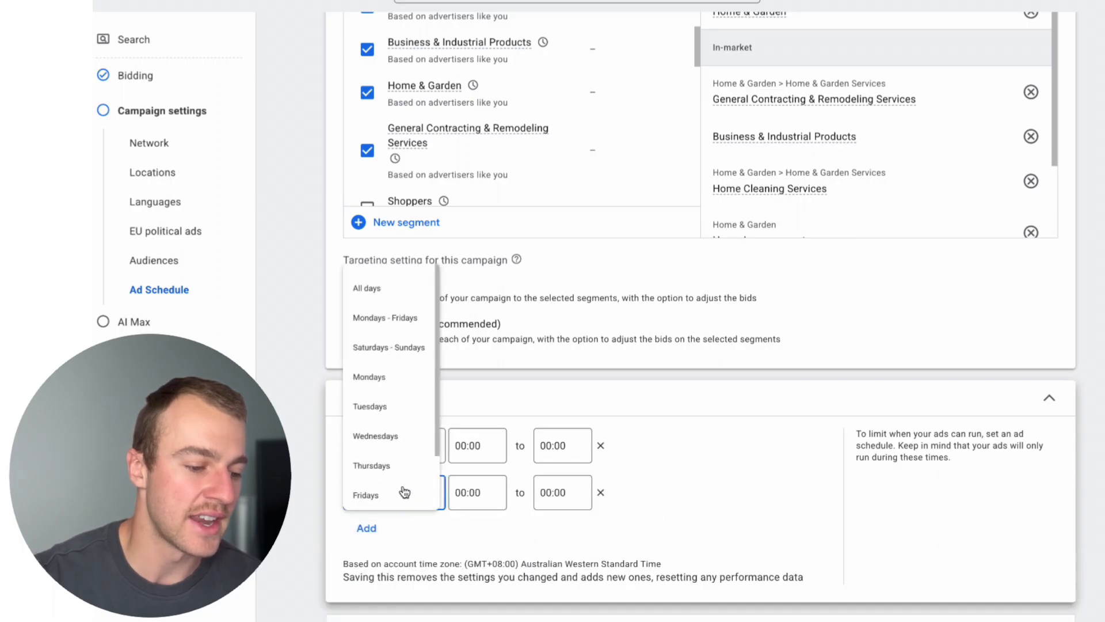
click(388, 352)
click(470, 494)
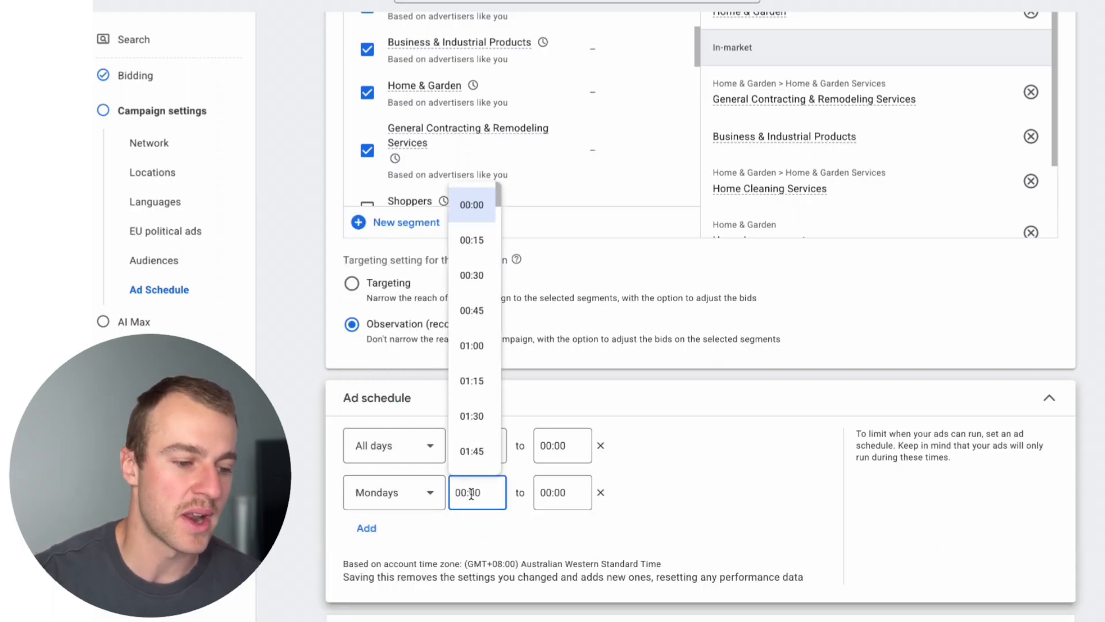
click(472, 383)
click(551, 483)
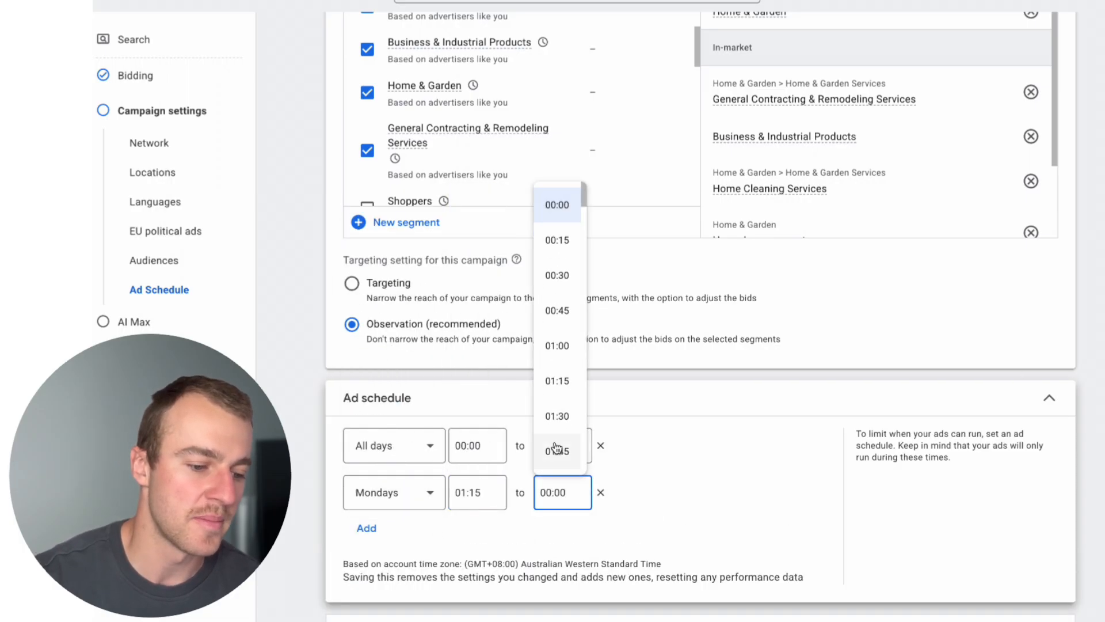
scroll(556, 449, down, 20)
click(561, 454)
click(600, 492)
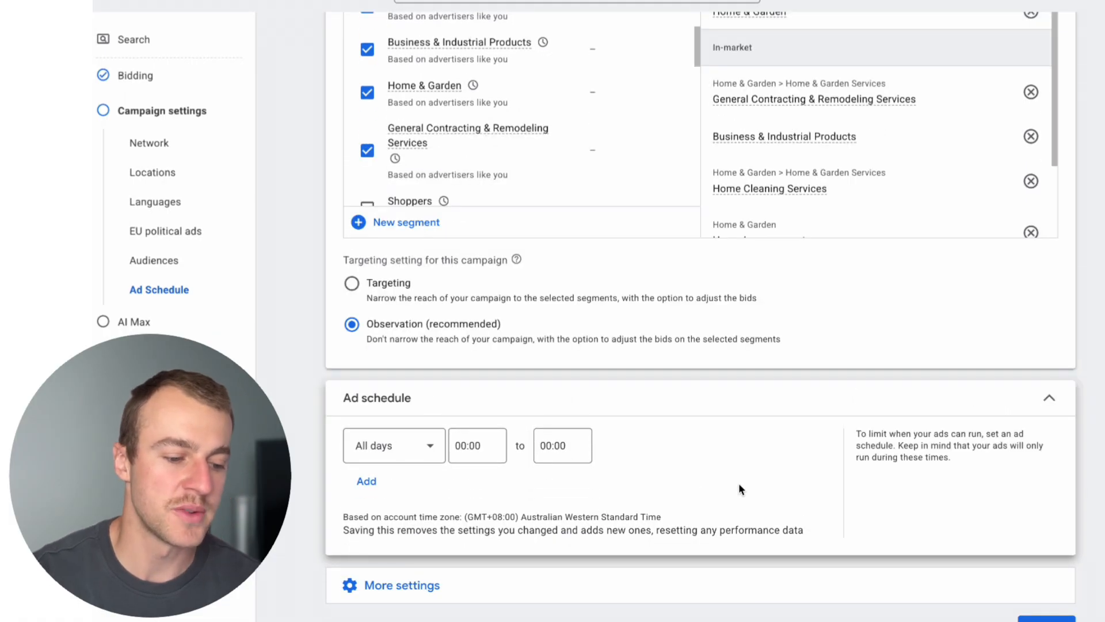
Continue past the campaign settings and AI Max without enabling AI Max, and skip the keyword and asset generation.
click(1034, 618)
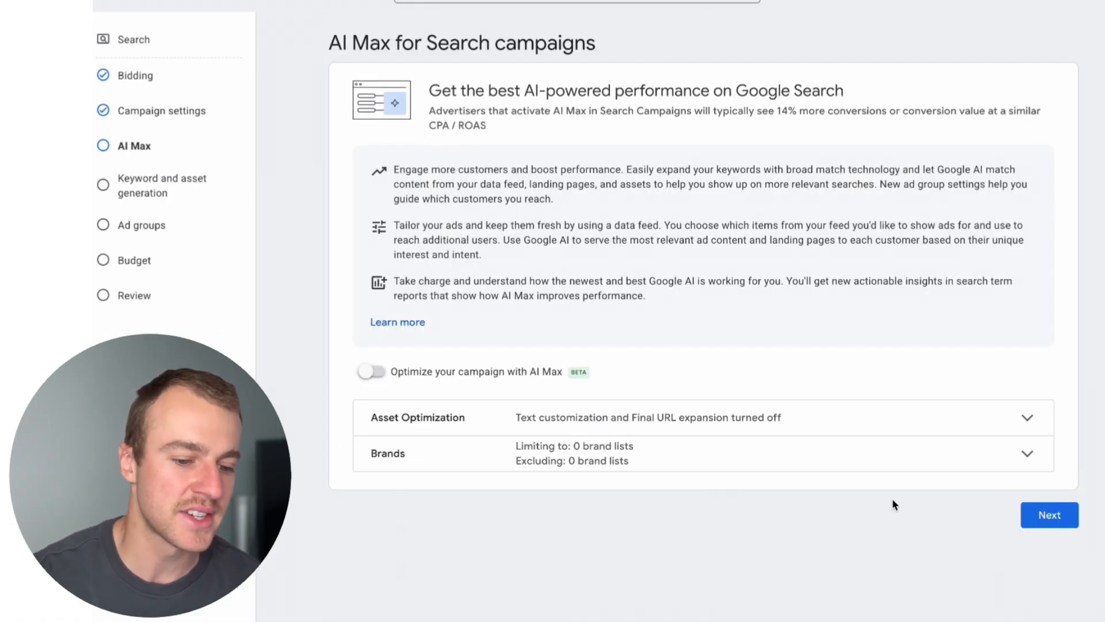
click(1041, 507)
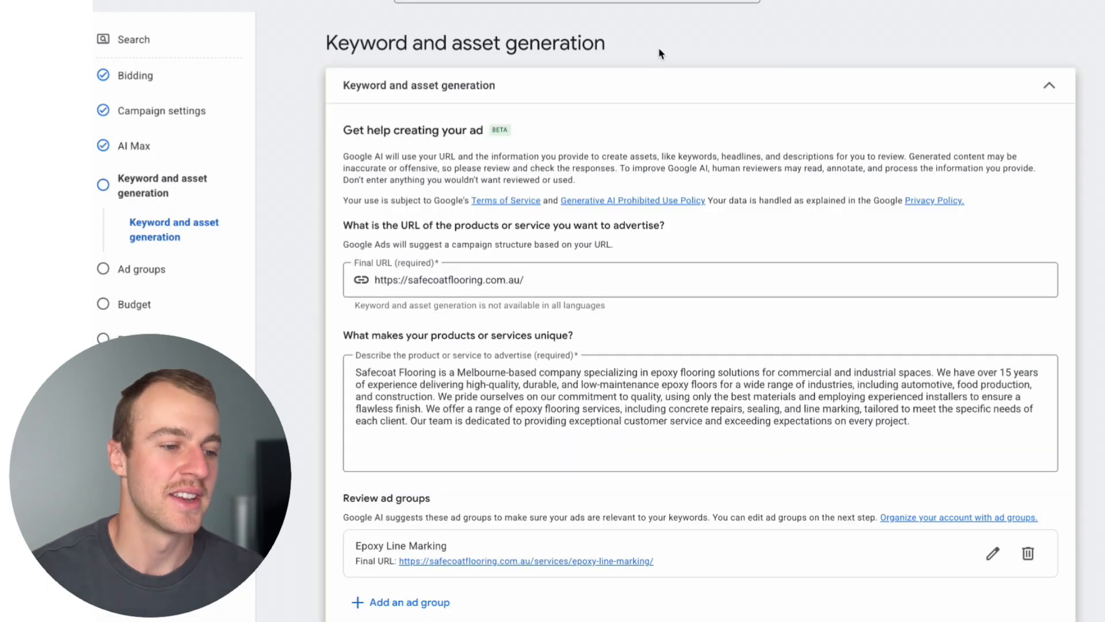
drag(610, 45, 332, 32)
click(578, 84)
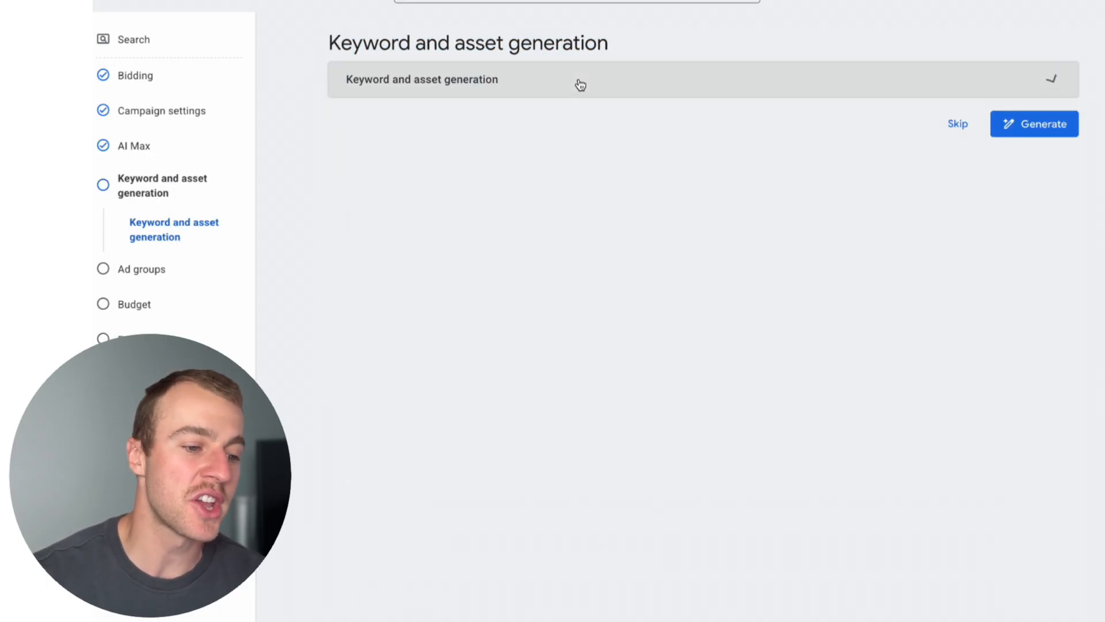
click(578, 84)
scroll(661, 154, down, 2)
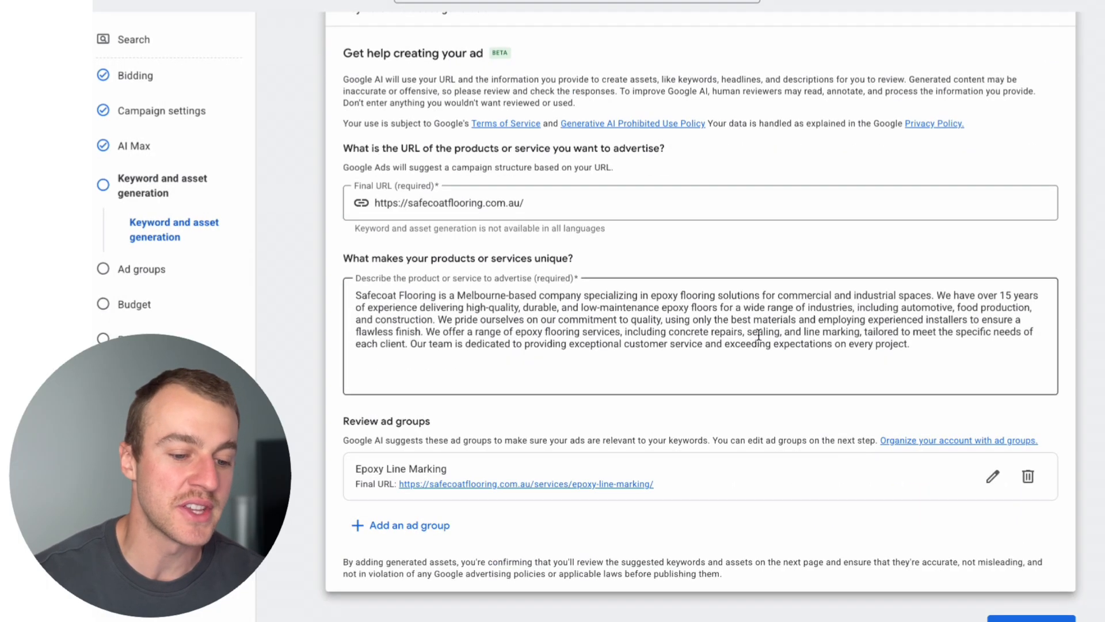
click(956, 620)
Review the suggested keywords of Ad group 1 from the "near me" terms down to the end of the list.
scroll(858, 538, down, 4)
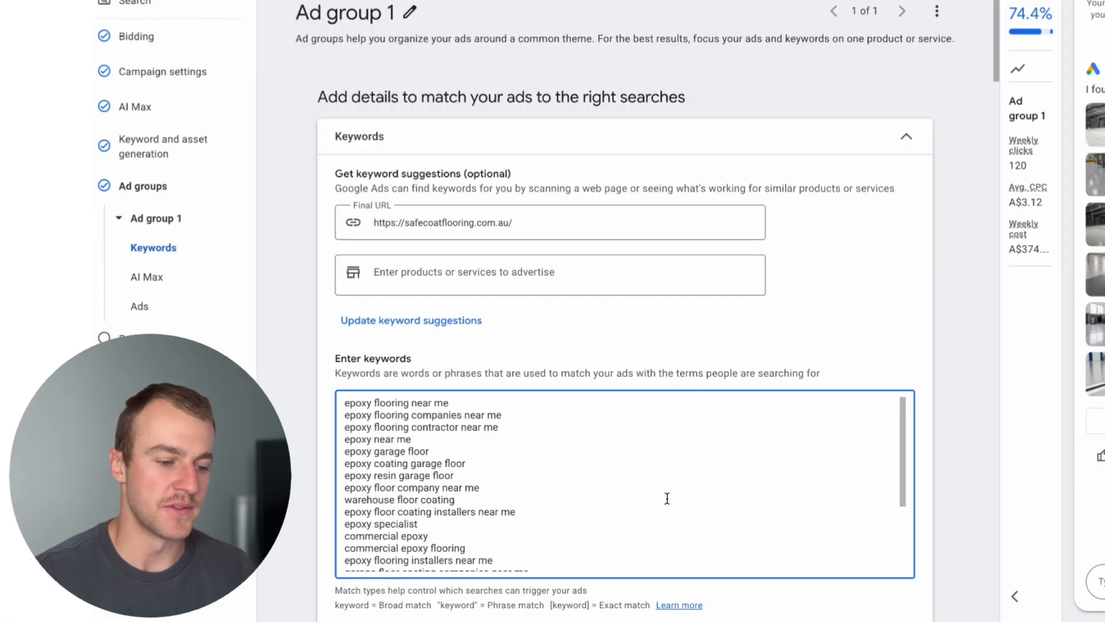
drag(412, 439, 371, 407)
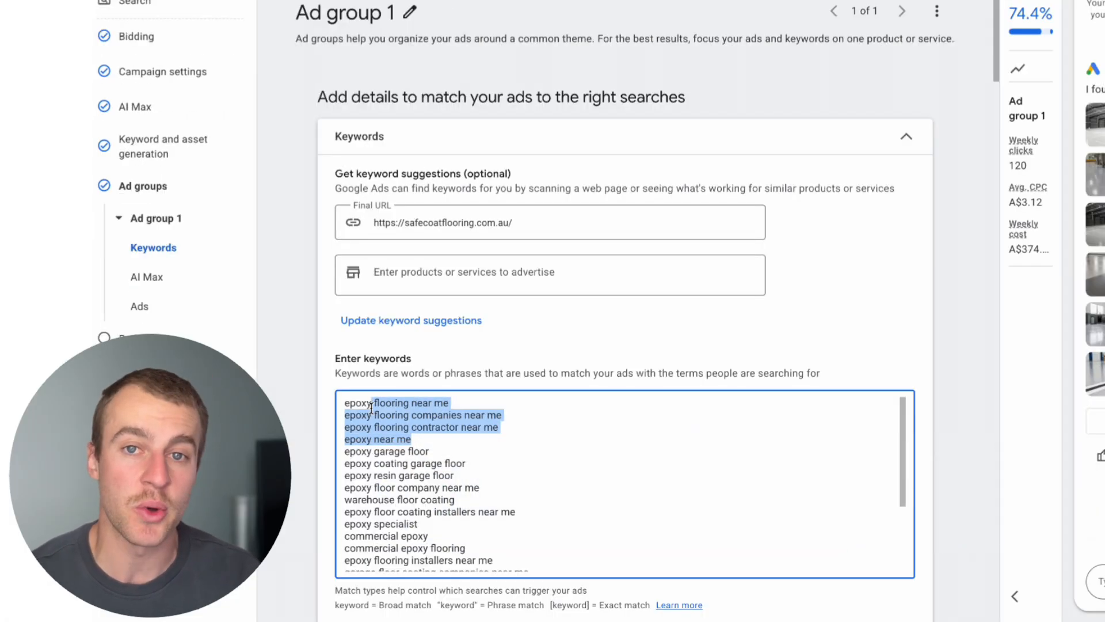
click(494, 488)
scroll(493, 488, down, 1)
scroll(493, 490, up, 1)
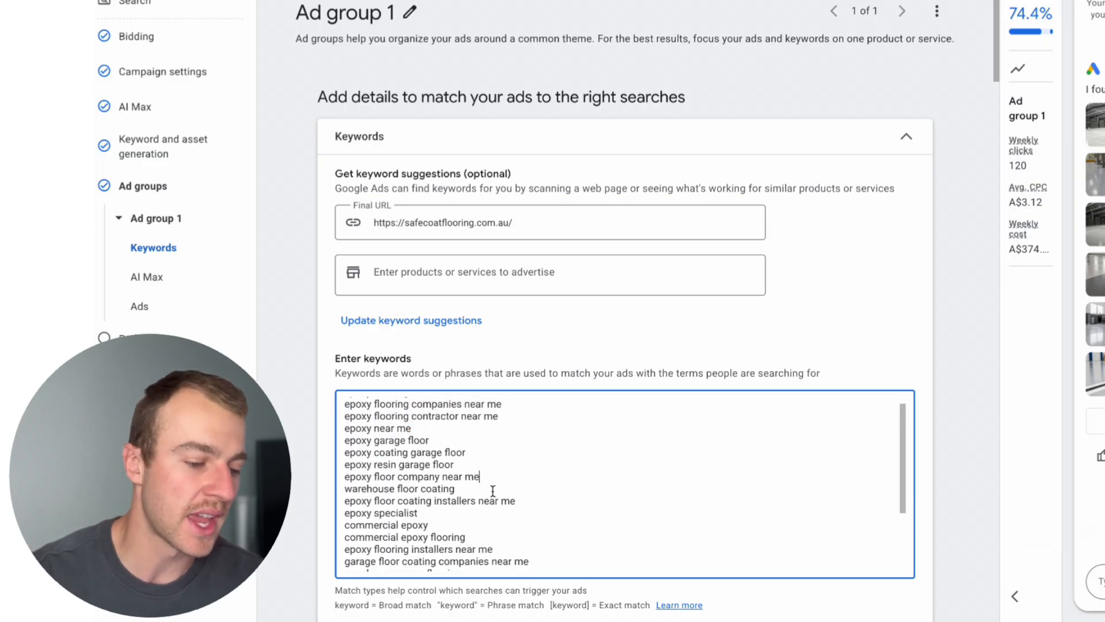
scroll(524, 546, down, 6)
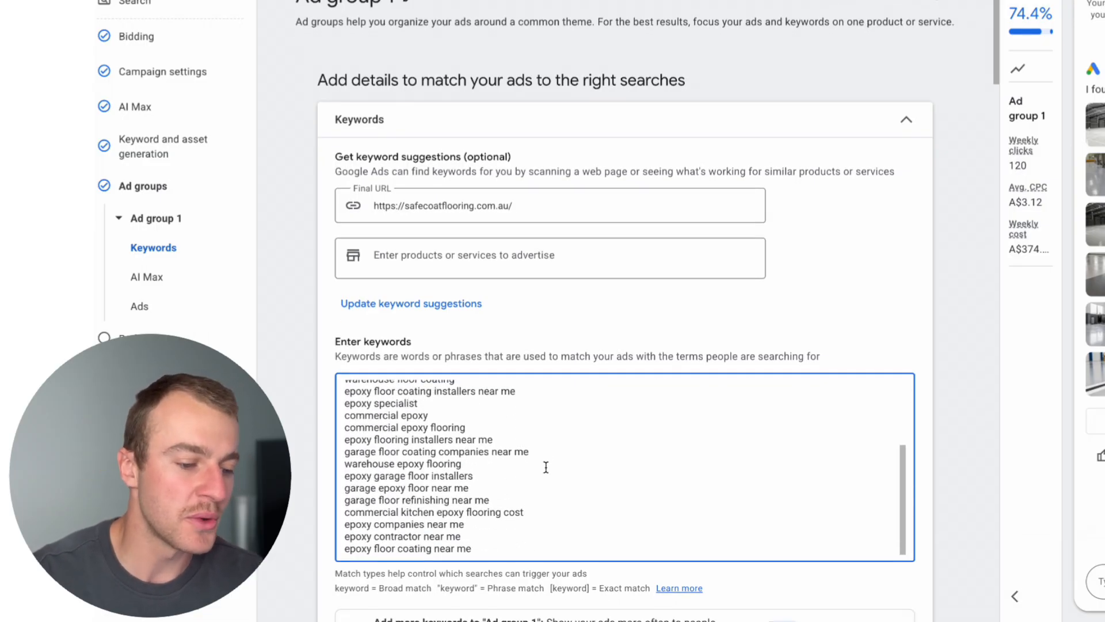
scroll(548, 464, down, 1)
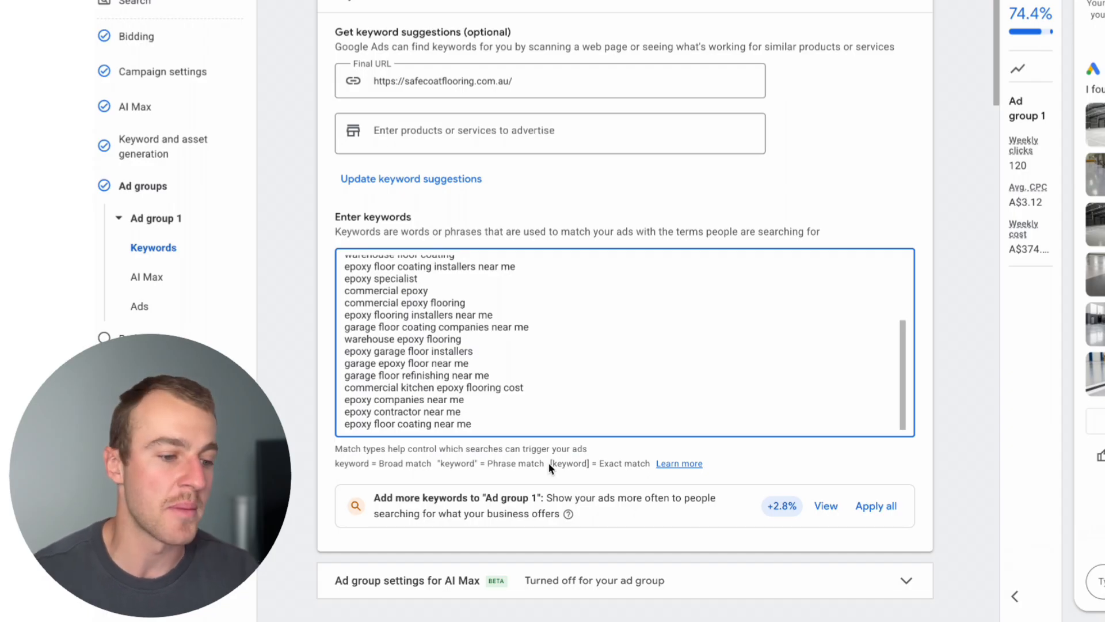
Delete the keywords "commercial epoxy" and "commercial epoxy flooring" from the keyword list of Ad group 1.
drag(472, 298, 337, 302)
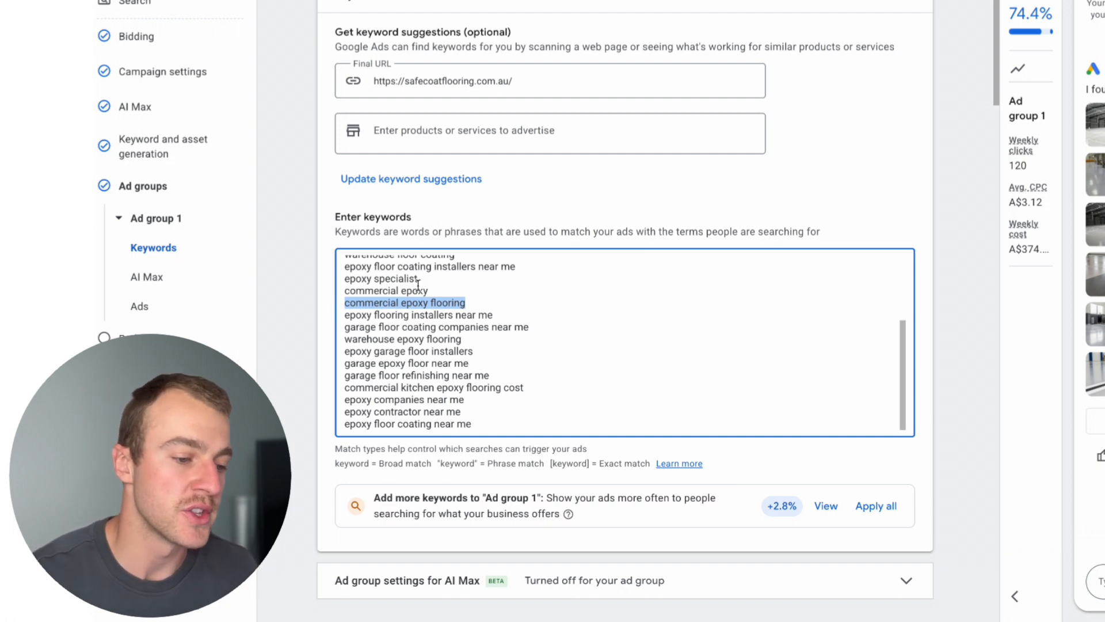
drag(325, 304, 326, 289)
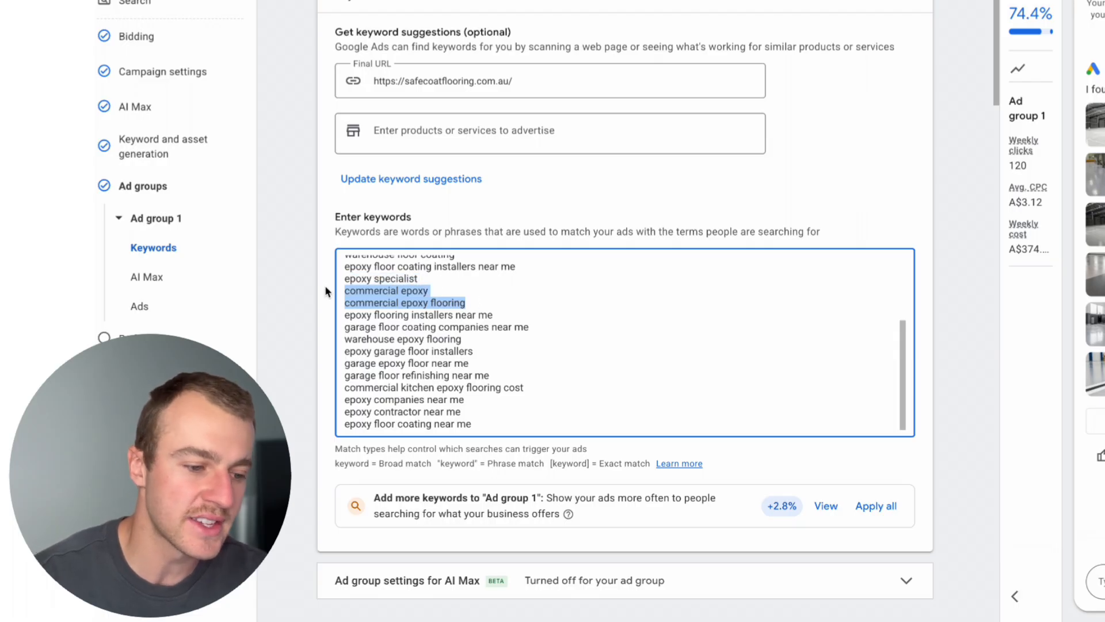
key(BackSpace)
key(BackSpace)
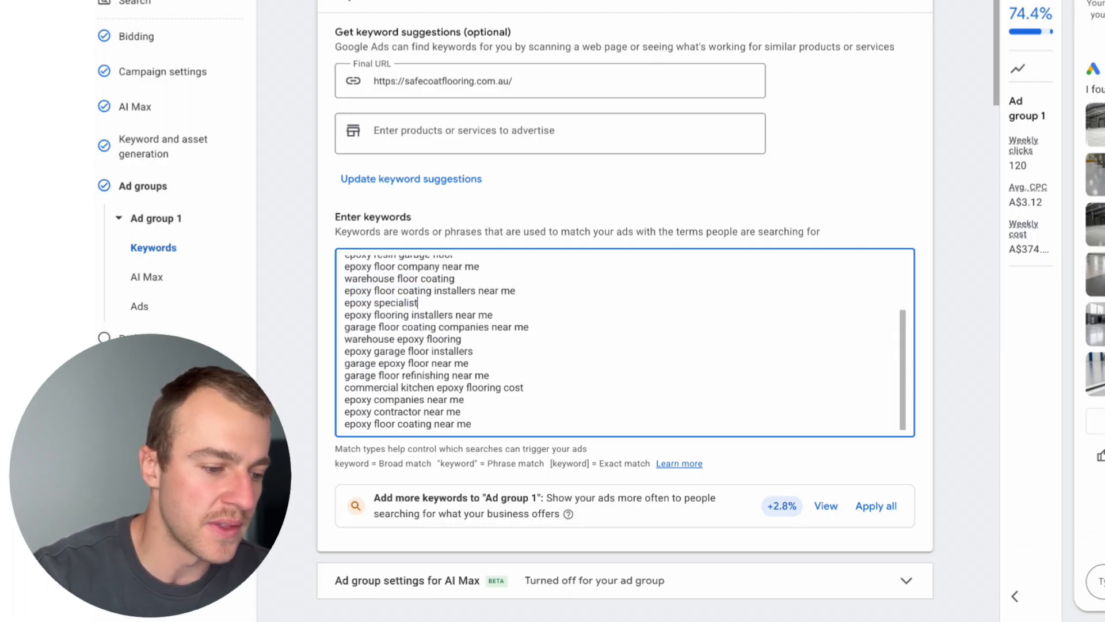
Look over the remaining keywords of Ad group 1 and go on to the final URL and display path of its ad.
scroll(462, 370, up, 1)
scroll(464, 363, down, 4)
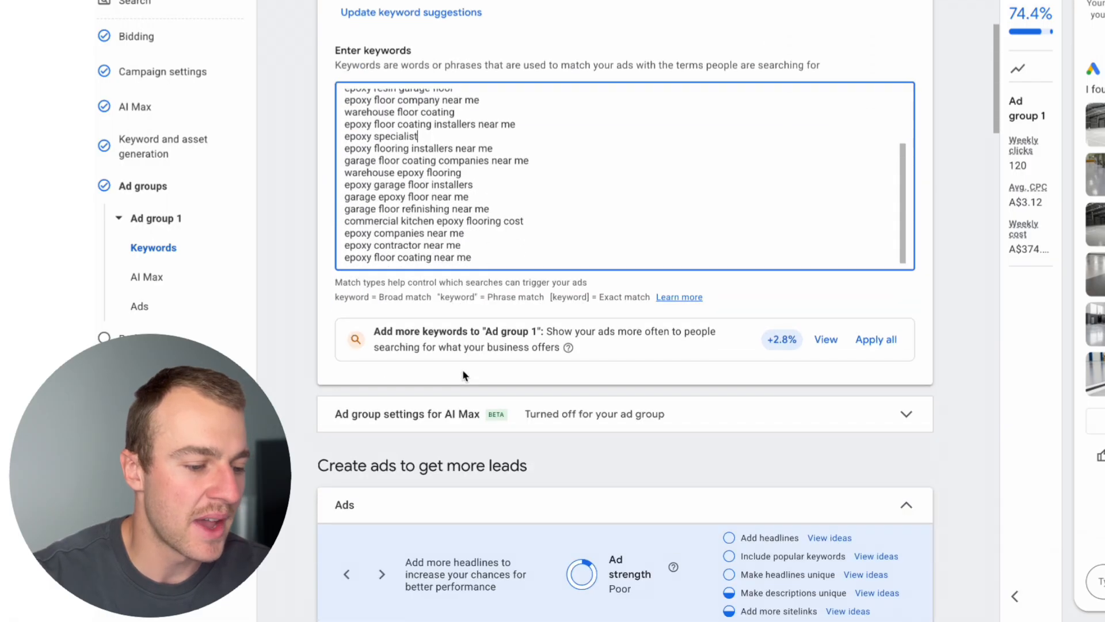
scroll(466, 341, up, 1)
scroll(466, 340, up, 1)
scroll(466, 340, down, 1)
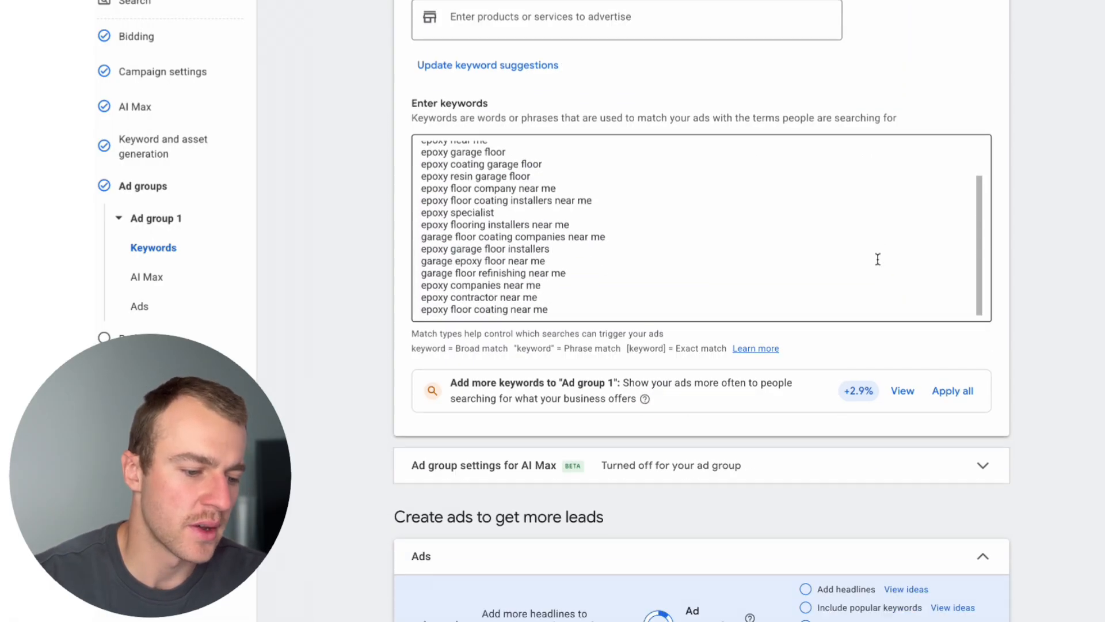
scroll(878, 259, down, 8)
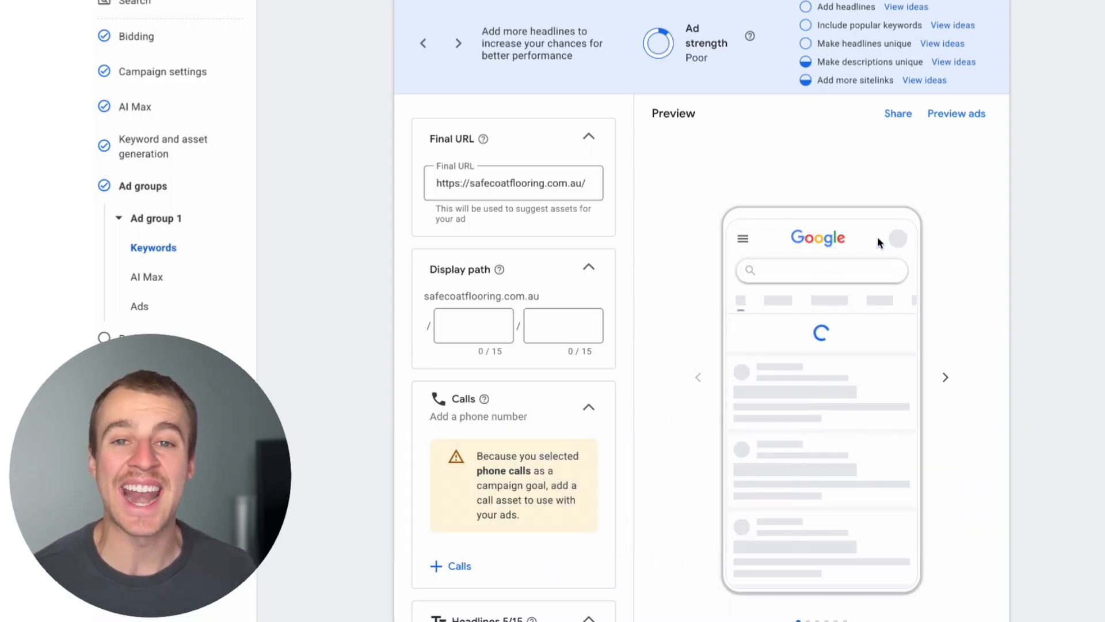
Add the second saved phone number as the campaign's call asset and apply it.
scroll(451, 425, up, 1)
scroll(509, 385, down, 4)
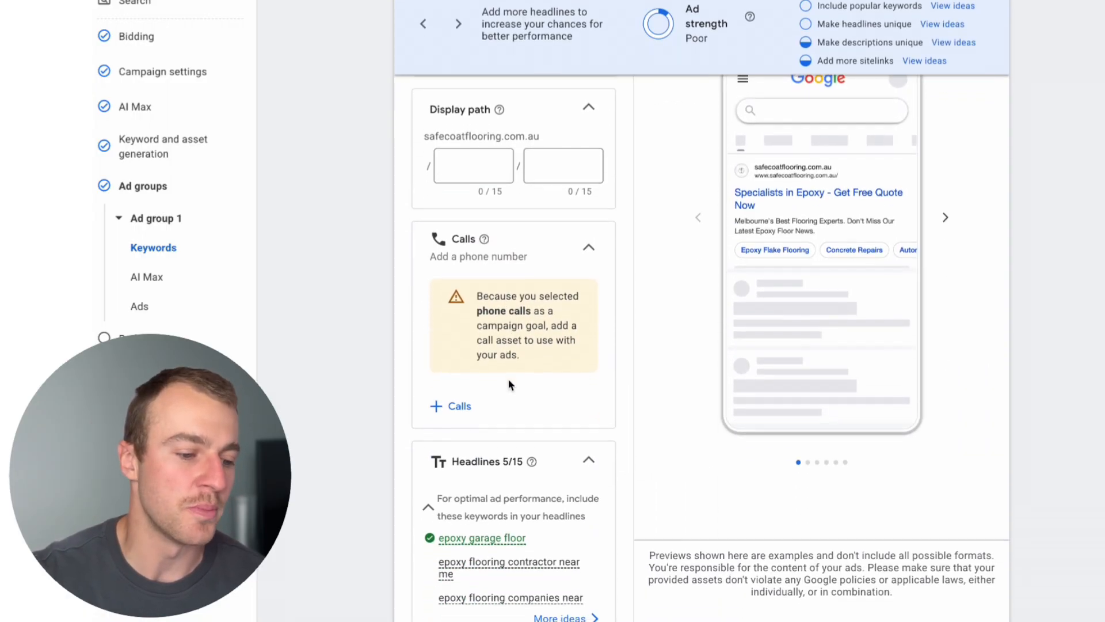
scroll(509, 380, up, 1)
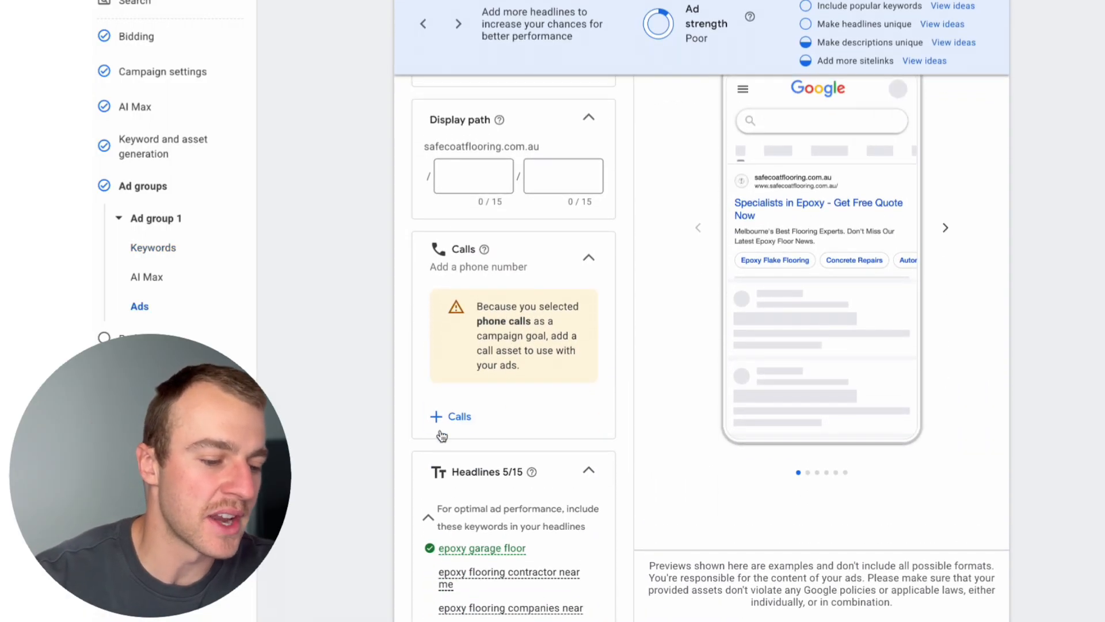
click(452, 416)
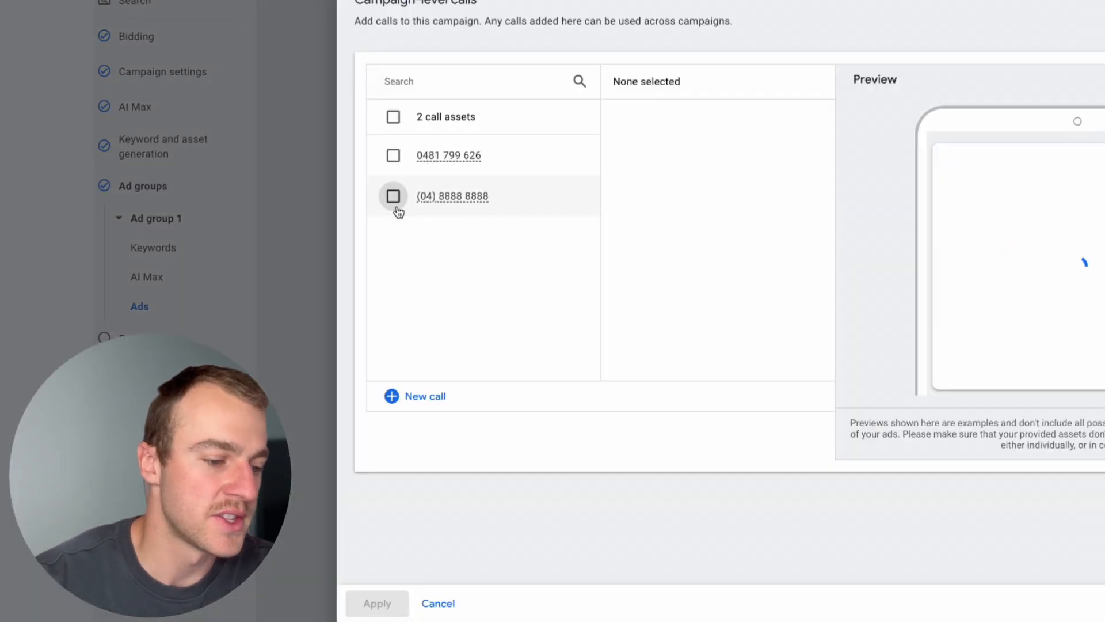
click(393, 196)
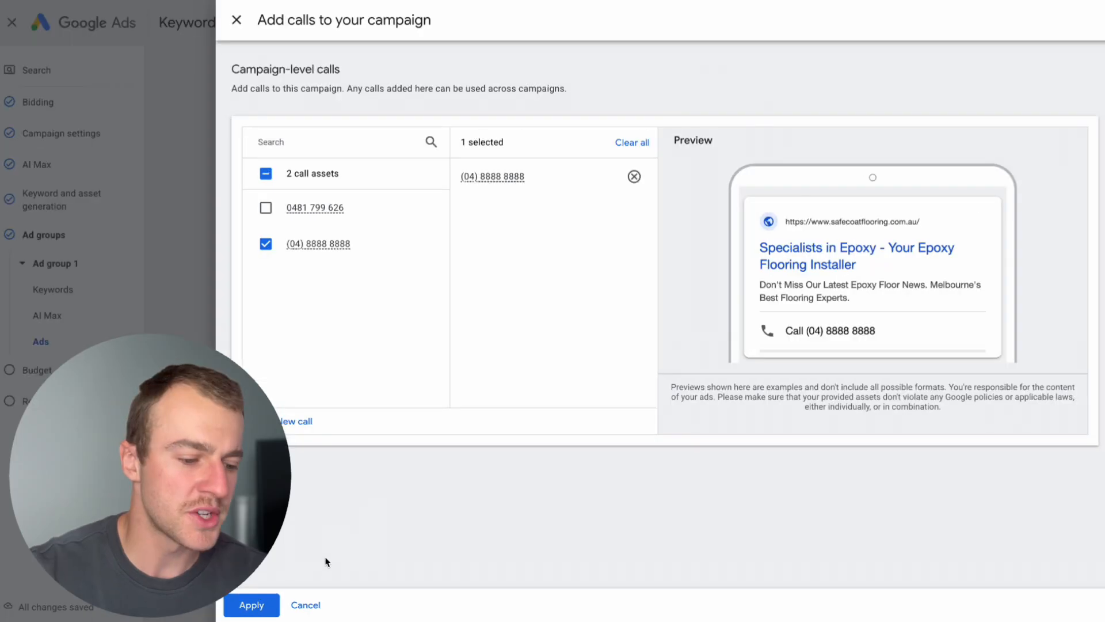
click(214, 604)
Clear the first two suggested headlines, "Specialists in Epoxy" and "Your Epoxy Flooring Installer".
scroll(370, 352, down, 2)
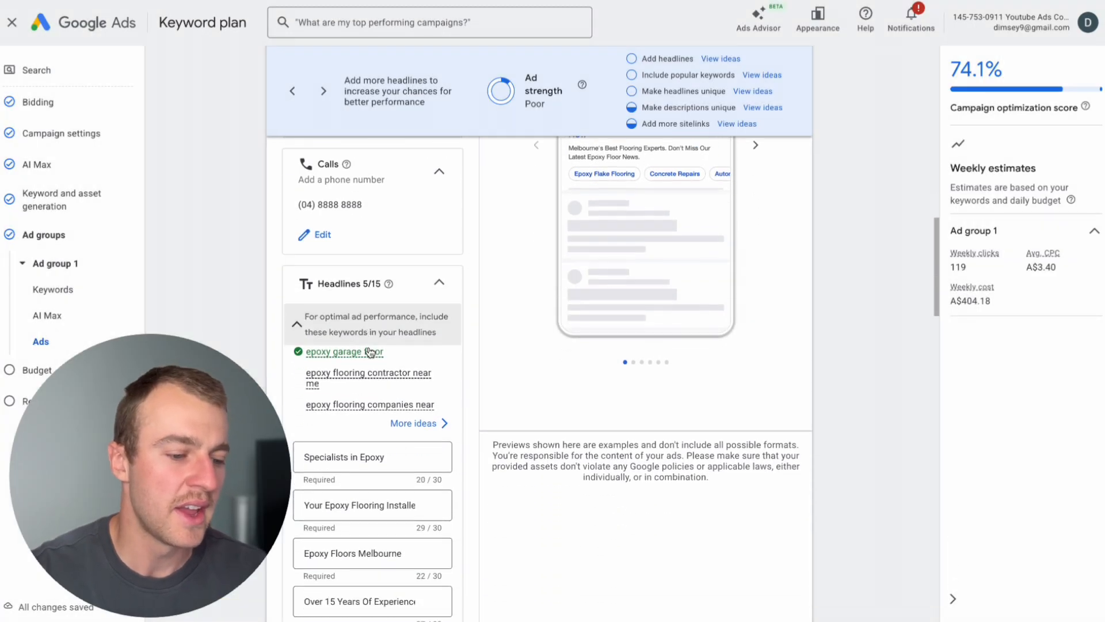
scroll(370, 352, down, 1)
scroll(435, 380, down, 1)
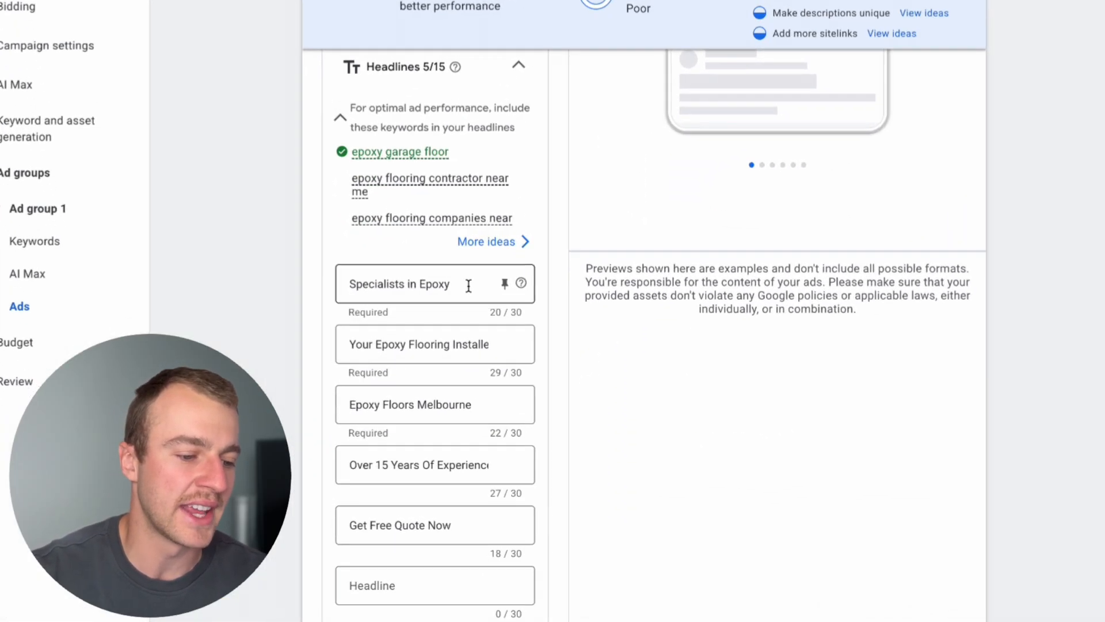
drag(468, 286, 270, 265)
key(BackSpace)
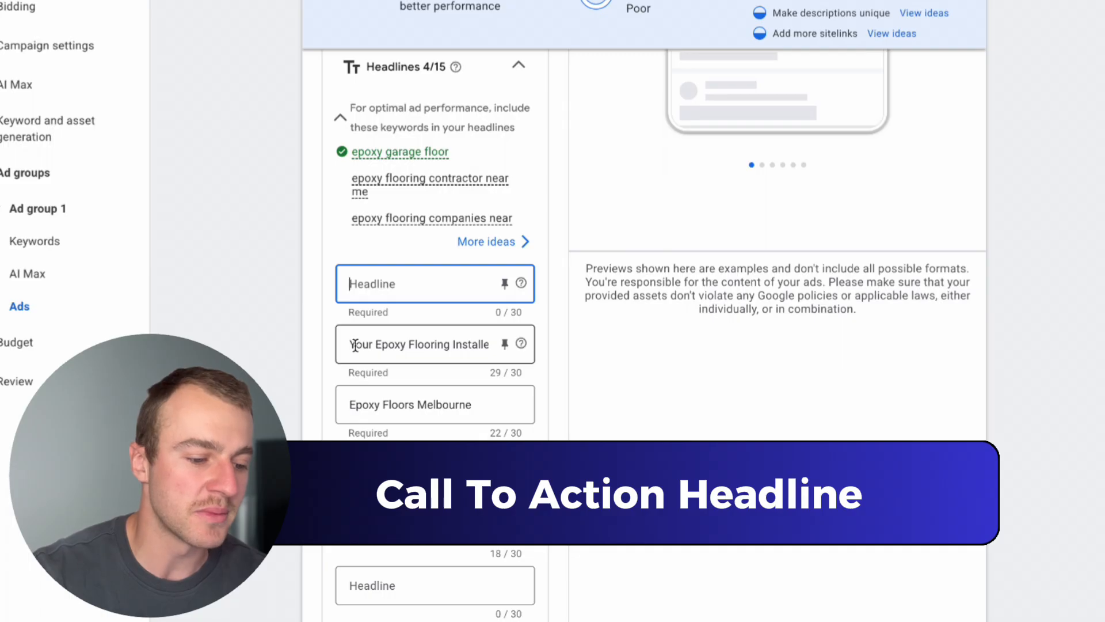
click(355, 344)
click(495, 345)
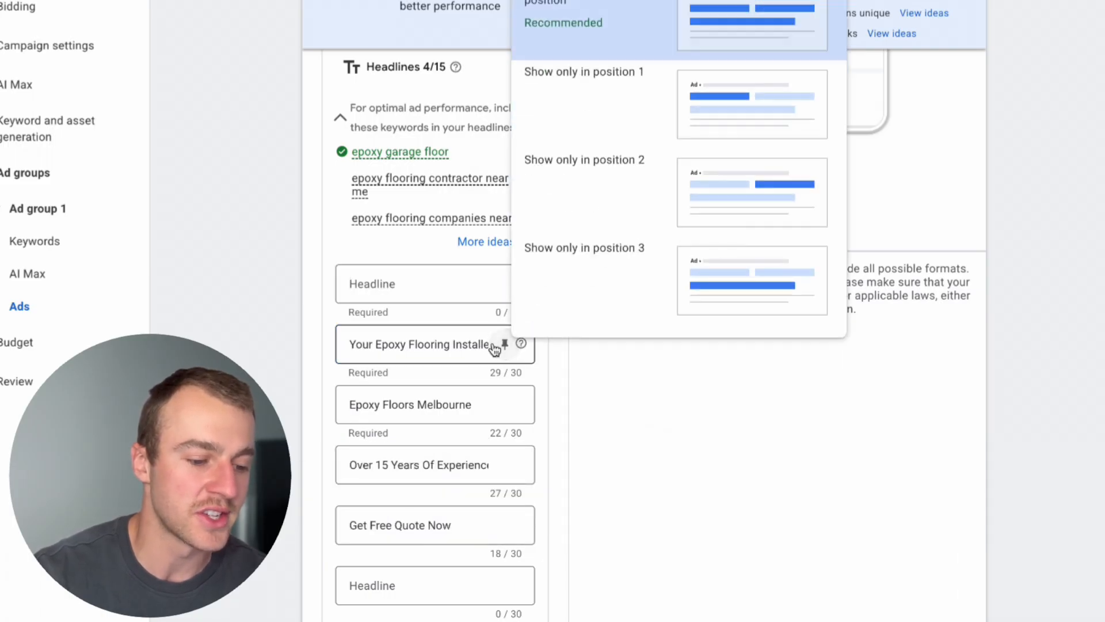
click(481, 344)
key(super+a)
key(BackSpace)
Insert a dynamic keyword placeholder in the empty first headline and set its case to Title case.
click(443, 300)
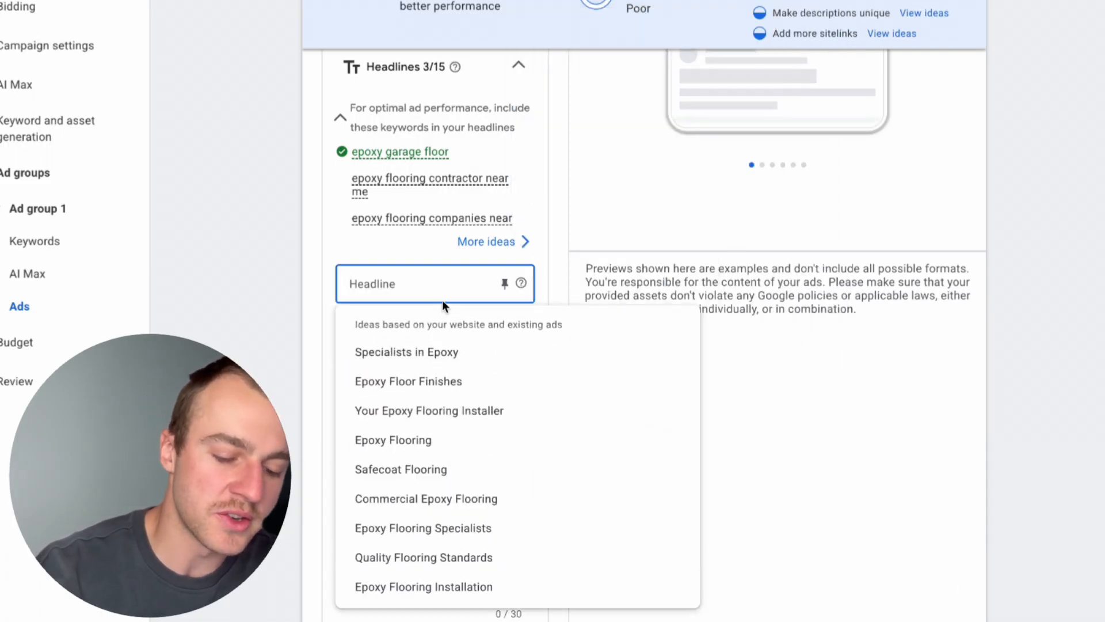
text({)
click(443, 314)
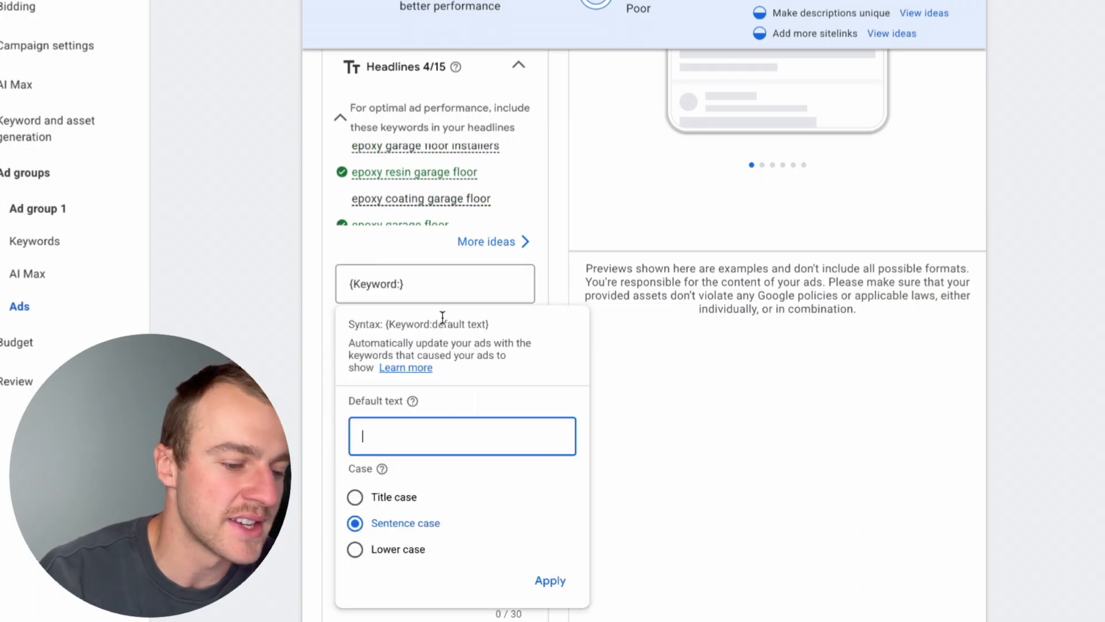
click(387, 496)
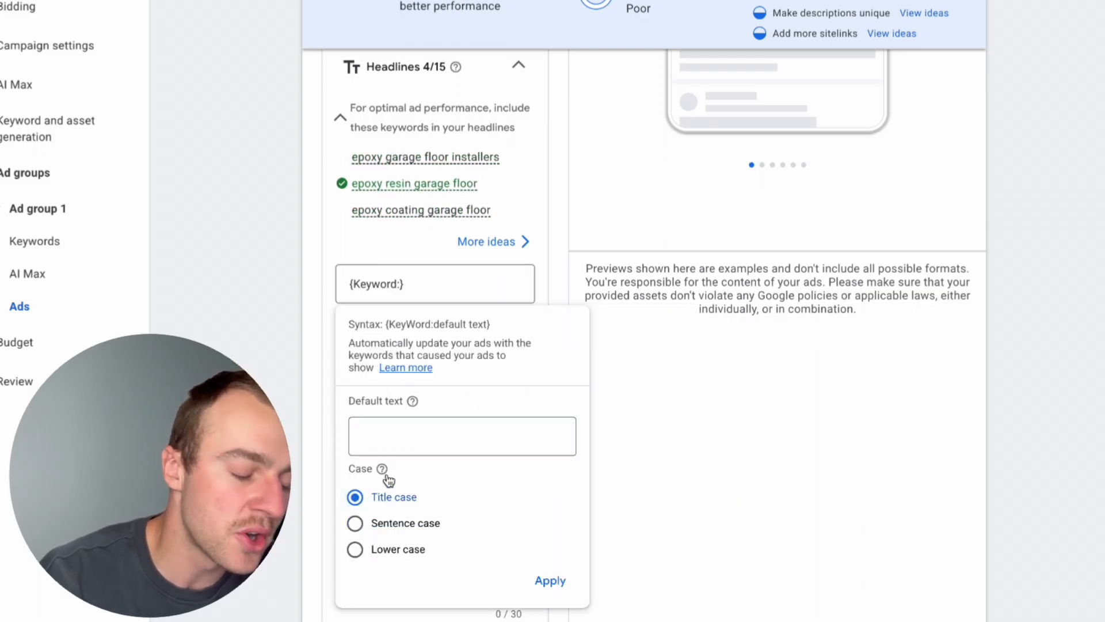
click(440, 434)
Set the default text of the keyword insertion to "Epoxy Flooring Near Me", with each word capitalized.
scroll(399, 355, down, 2)
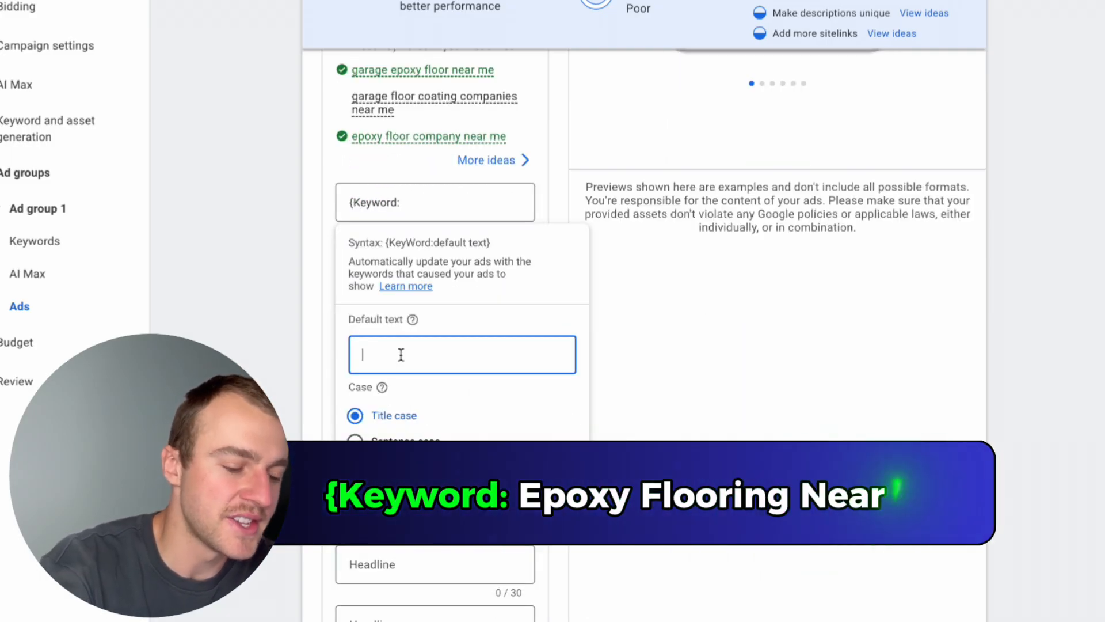
text(epoxy flooring near me)
click(363, 354)
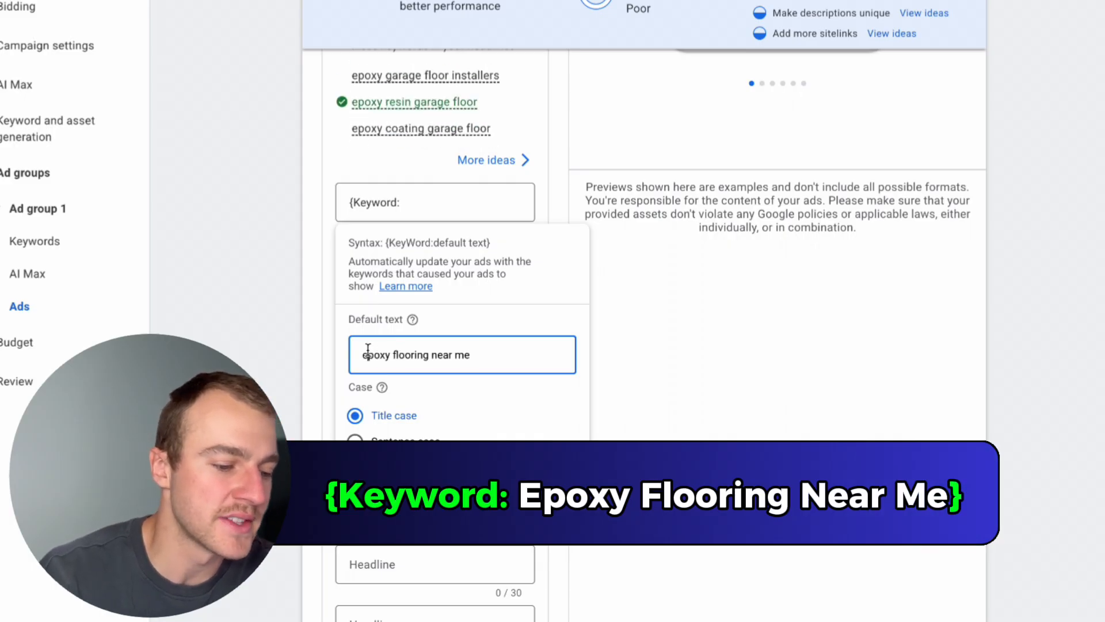
key(Delete)
text(E)
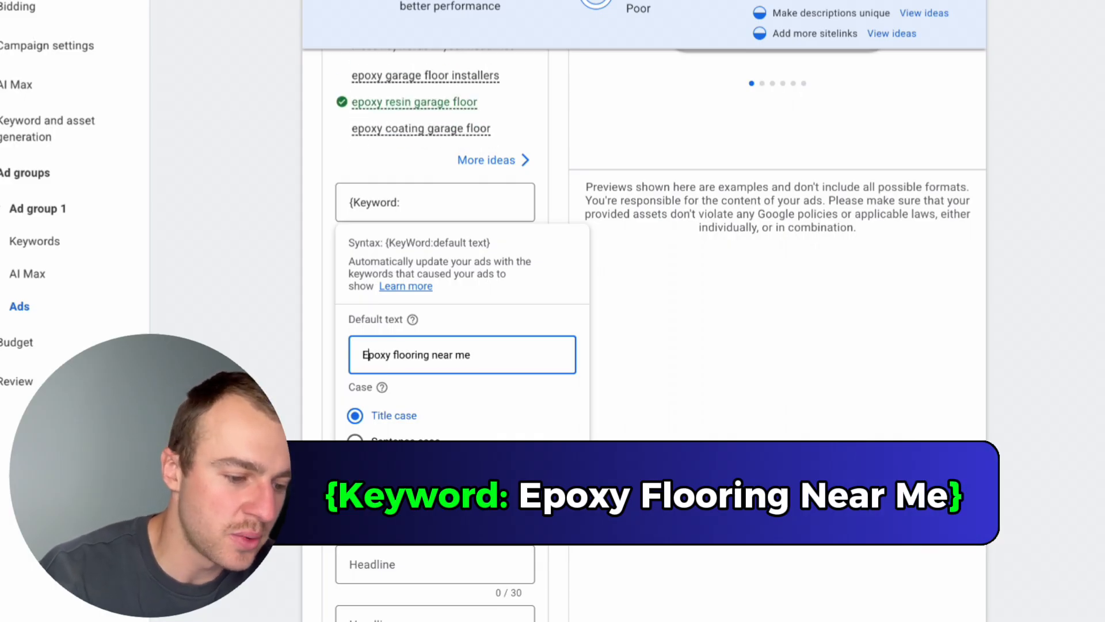
click(395, 354)
key(Delete)
text(F)
click(435, 355)
key(Delete)
text(N)
click(458, 354)
key(Delete)
text(M)
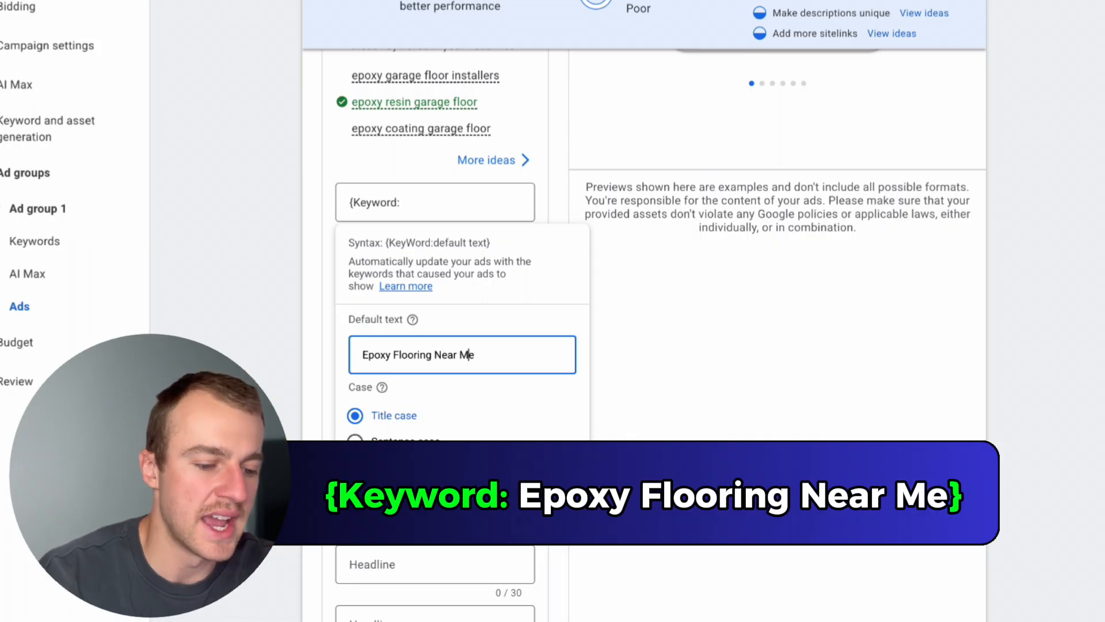
Apply the keyword insertion to the first headline and pin that headline to position 1.
click(559, 502)
click(513, 205)
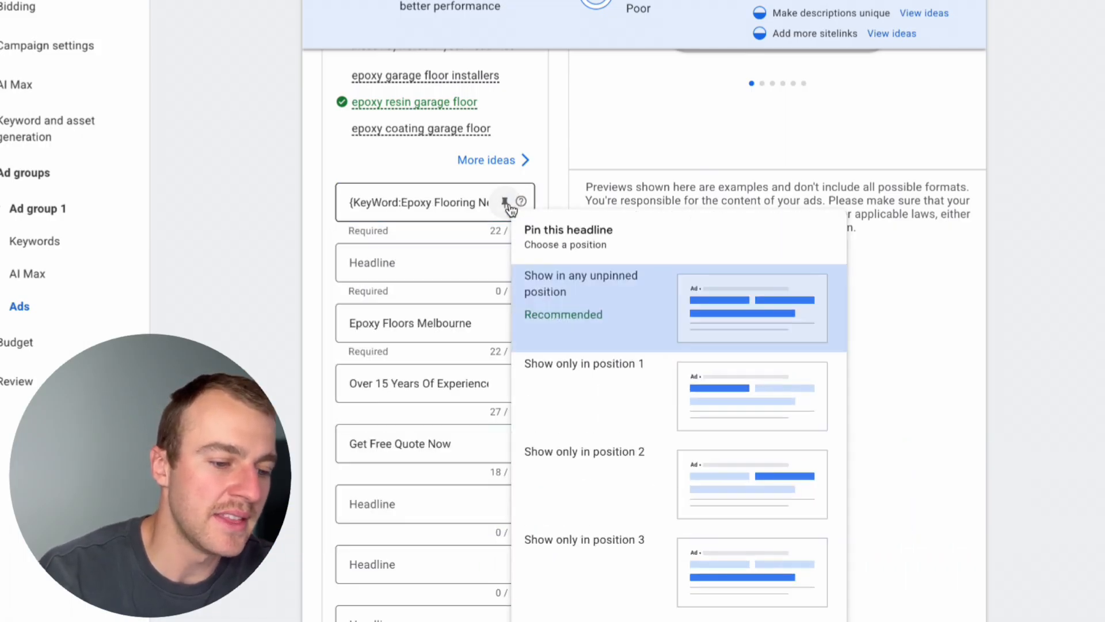
click(590, 380)
Enter "Fast Quotes, Zero Mess" and "Same-Day Epoxy Flooring" as the second and third headlines, pinning both to position 2.
click(447, 263)
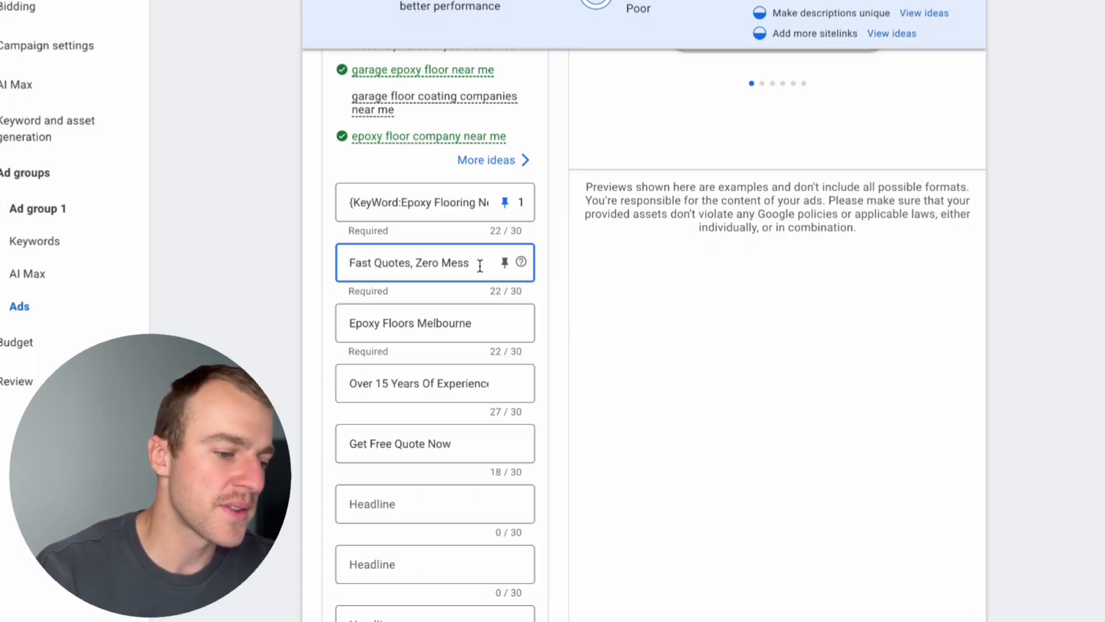
drag(476, 259, 334, 257)
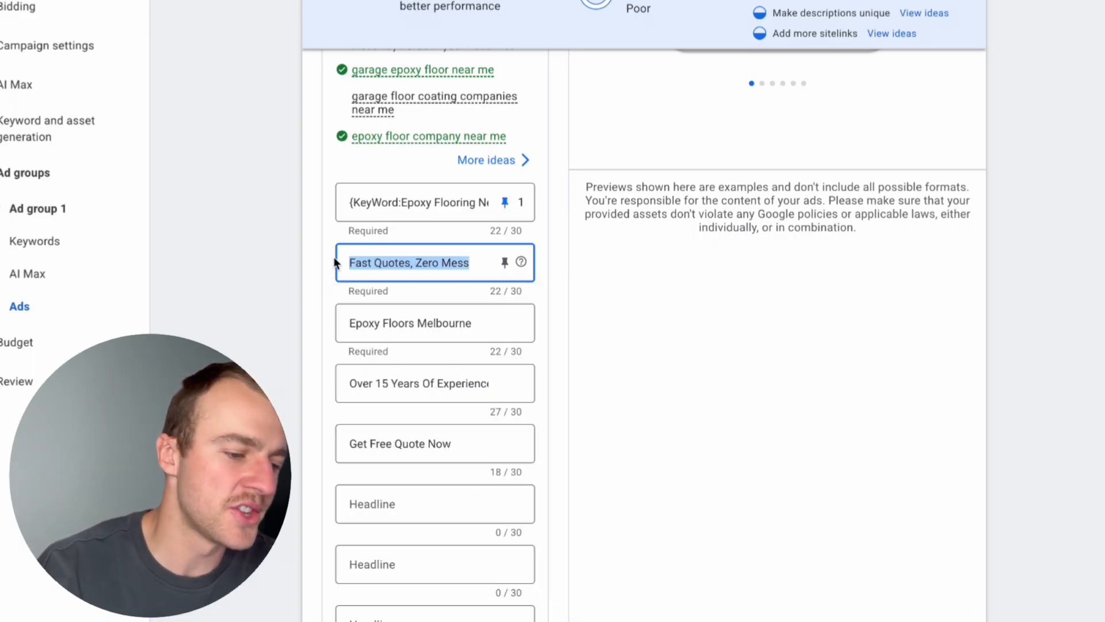
click(505, 263)
click(561, 509)
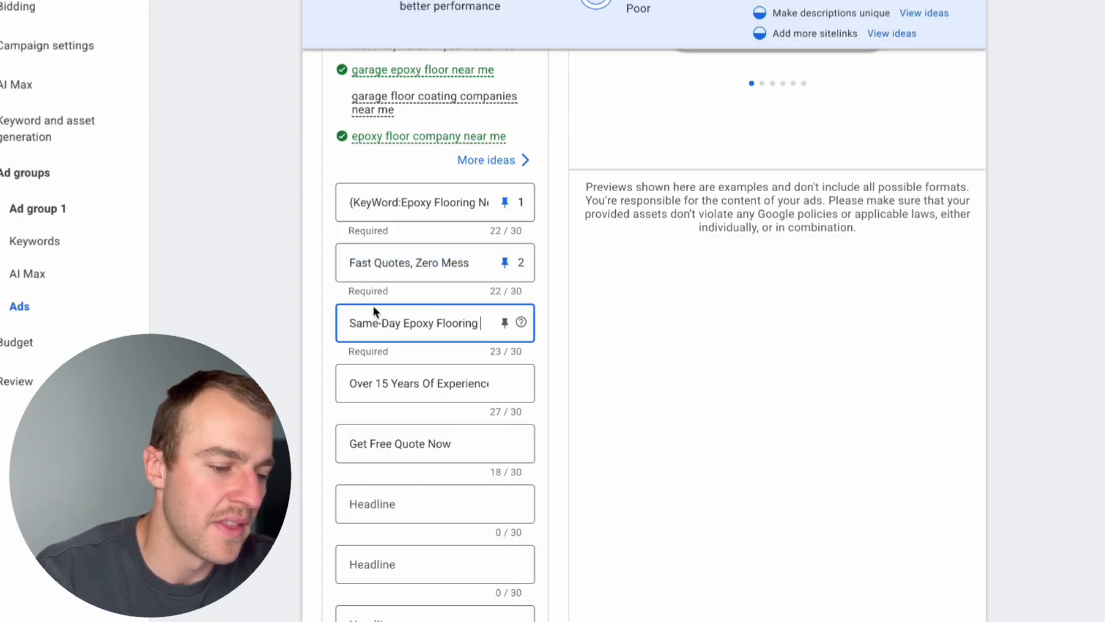
click(505, 323)
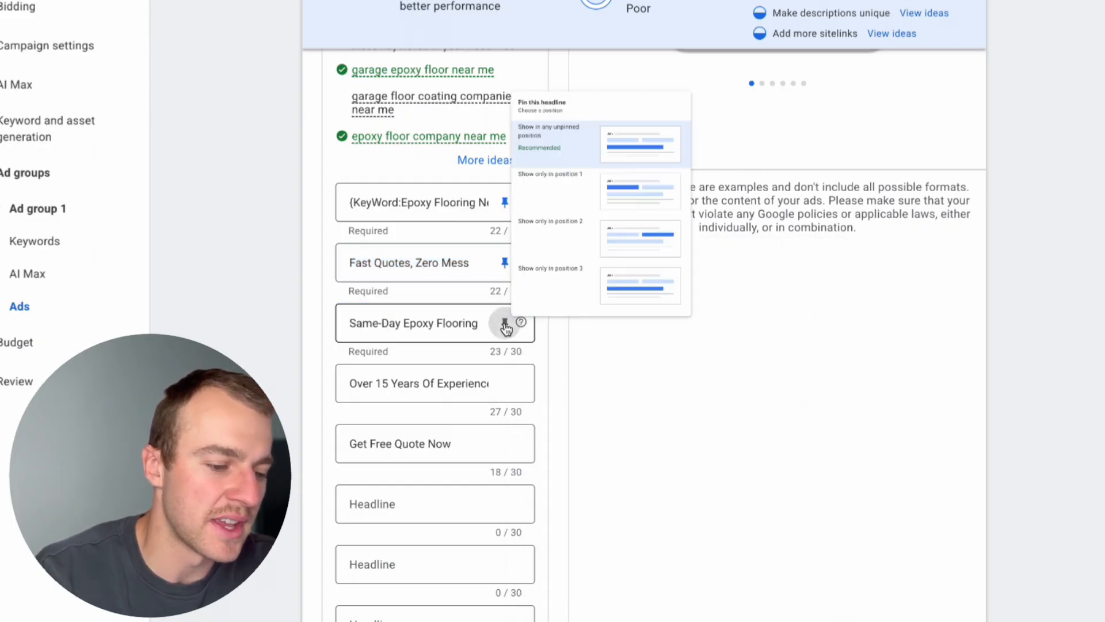
click(663, 187)
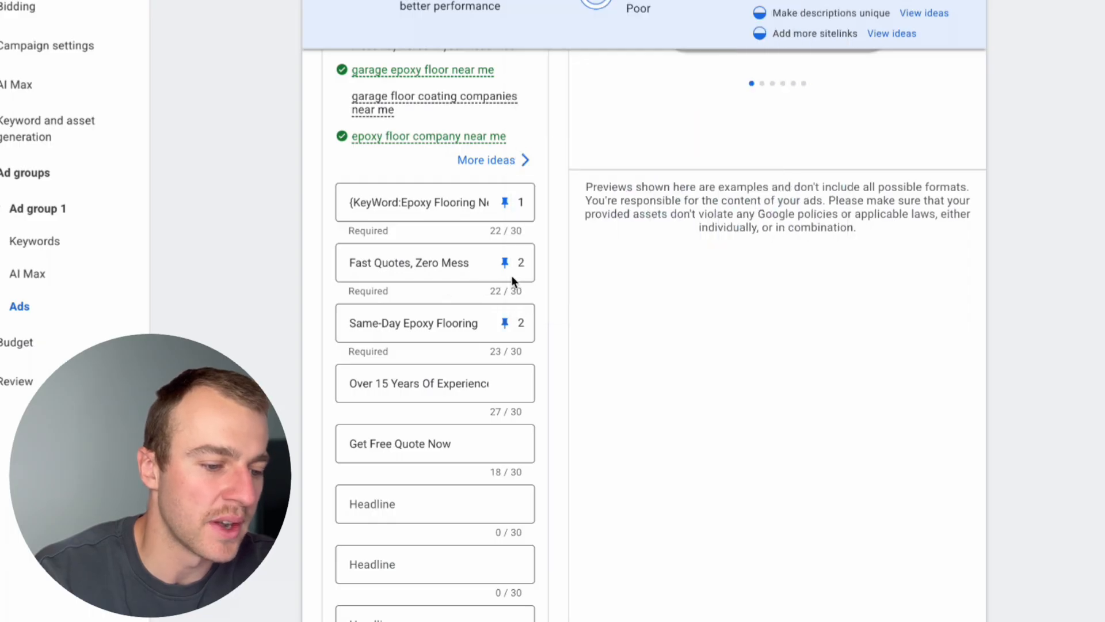
Compare the keywords of Ad group 1, such as "epoxy near me", with the headline shown in the ad preview.
scroll(421, 369, up, 2)
scroll(420, 369, up, 2)
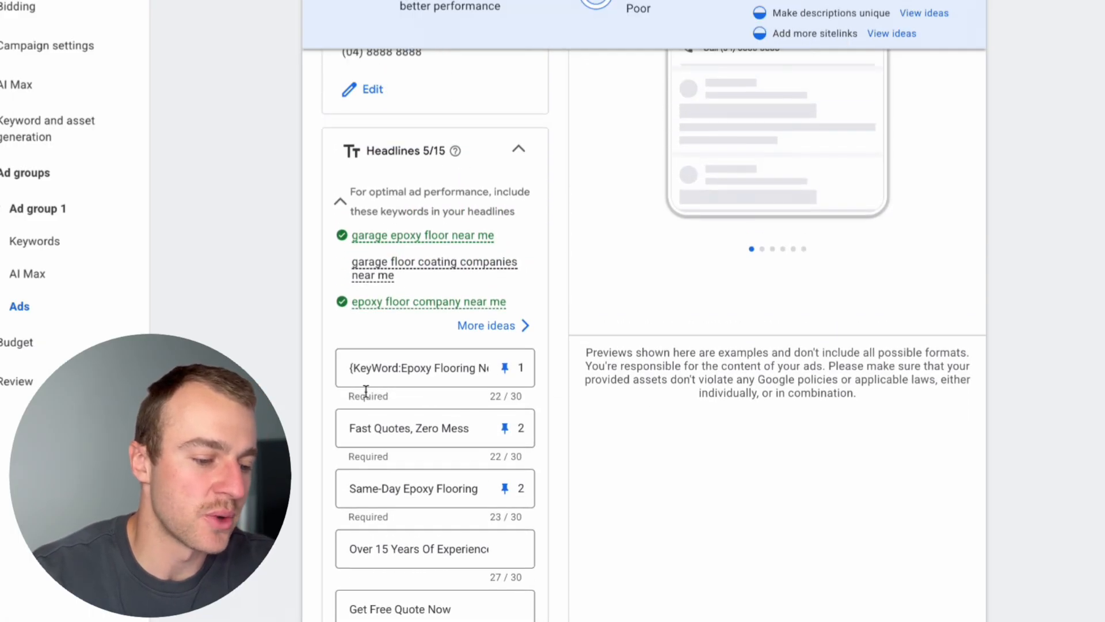
scroll(373, 368, up, 20)
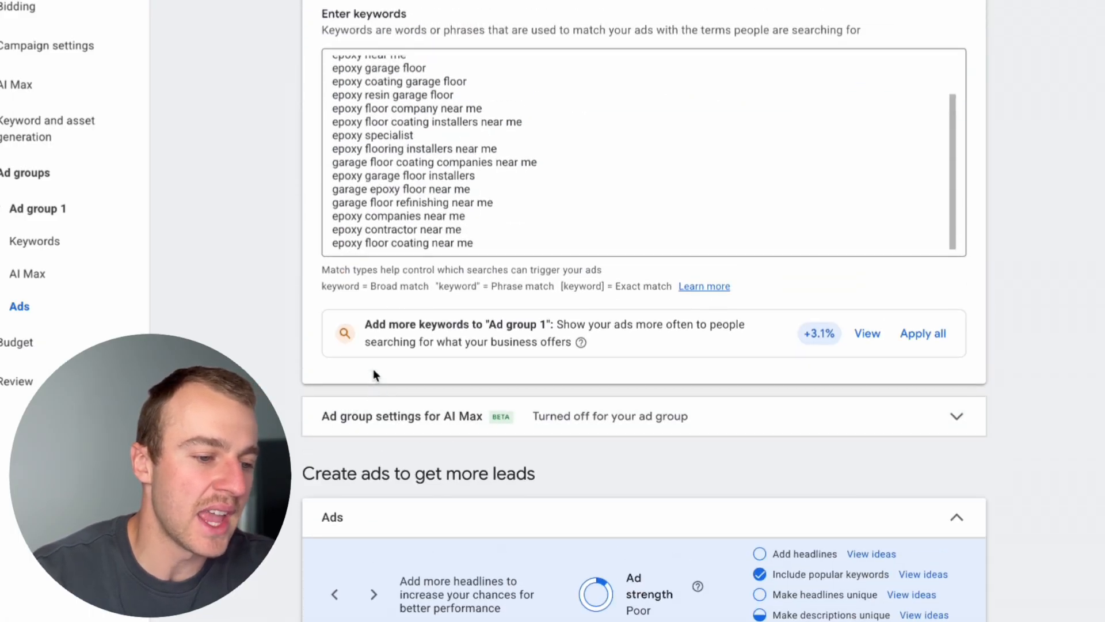
scroll(519, 407, up, 1)
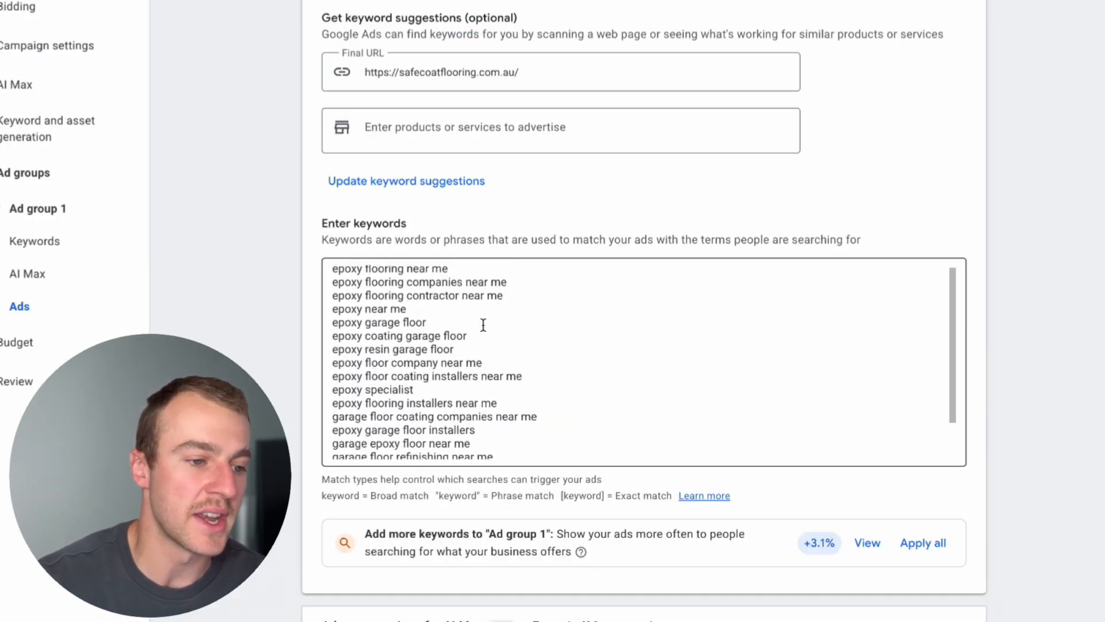
scroll(509, 473, down, 15)
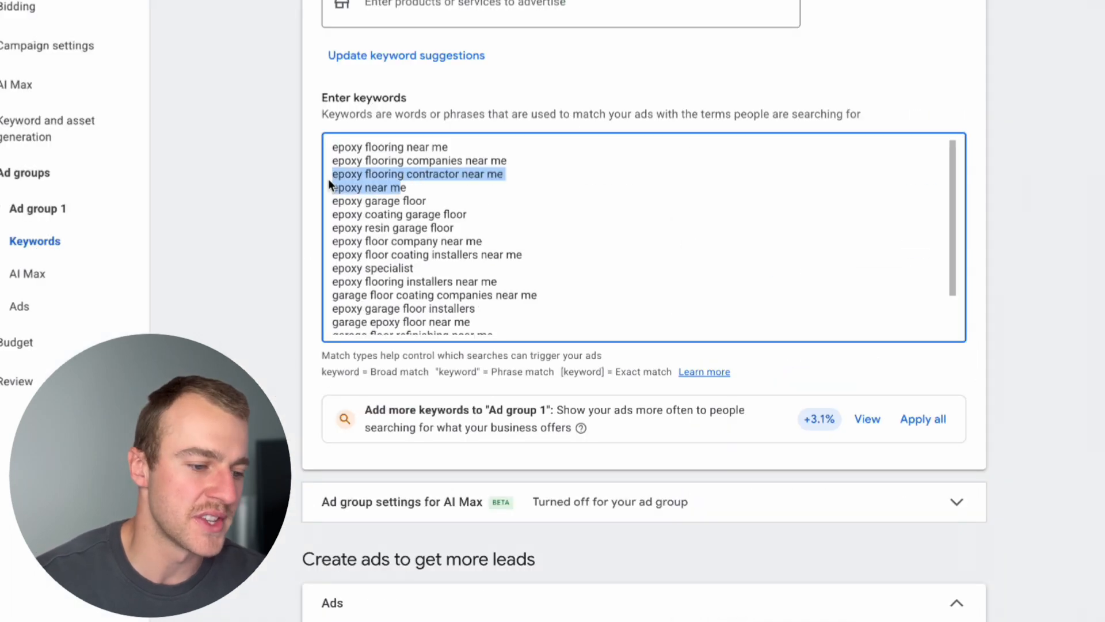
drag(406, 187, 338, 190)
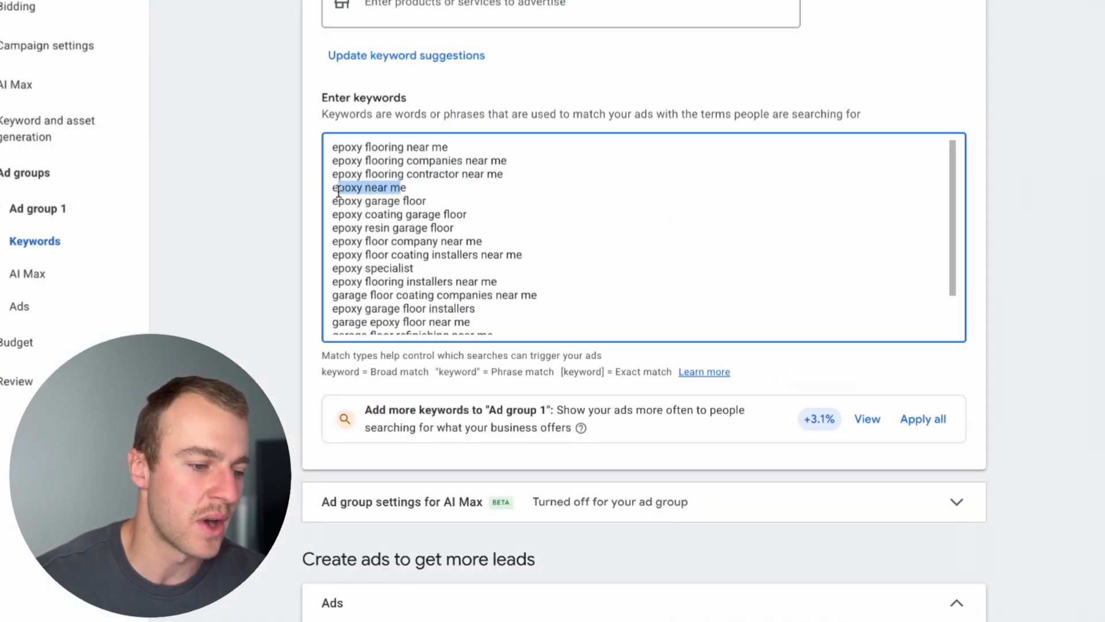
scroll(389, 206, down, 15)
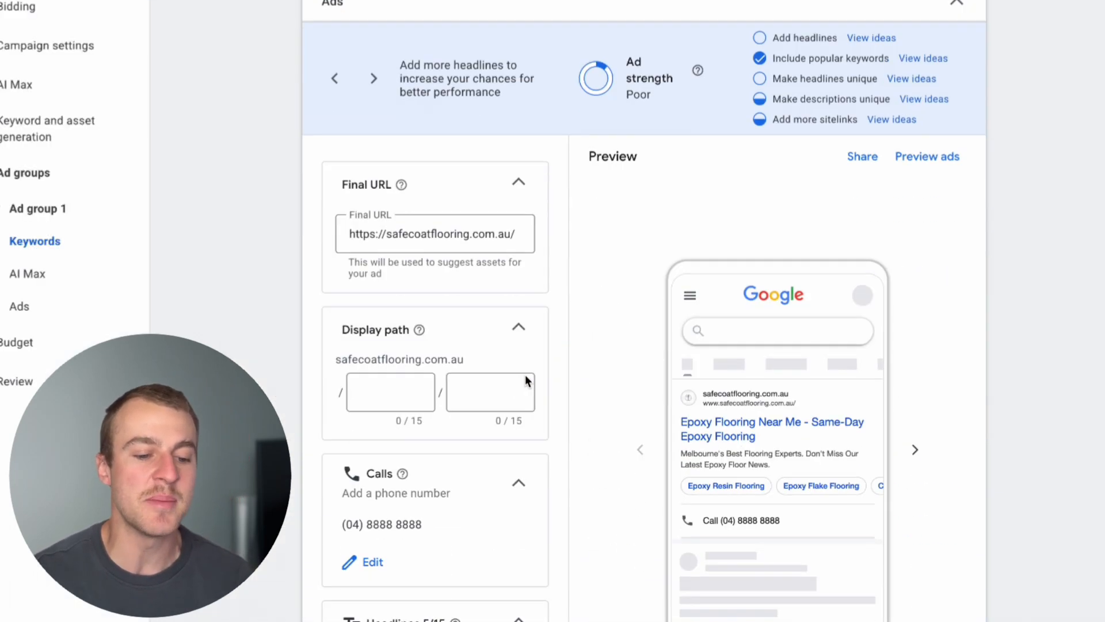
scroll(526, 380, up, 1)
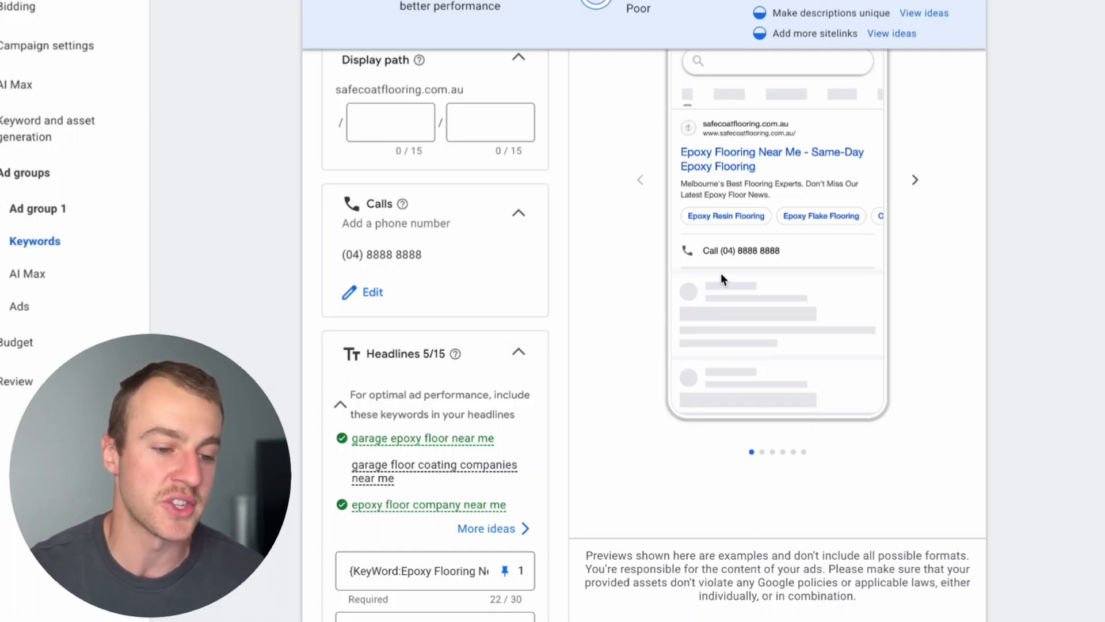
Review the keyword list of Ad group 1 against the broad, phrase and exact match notation below it.
scroll(716, 278, up, 14)
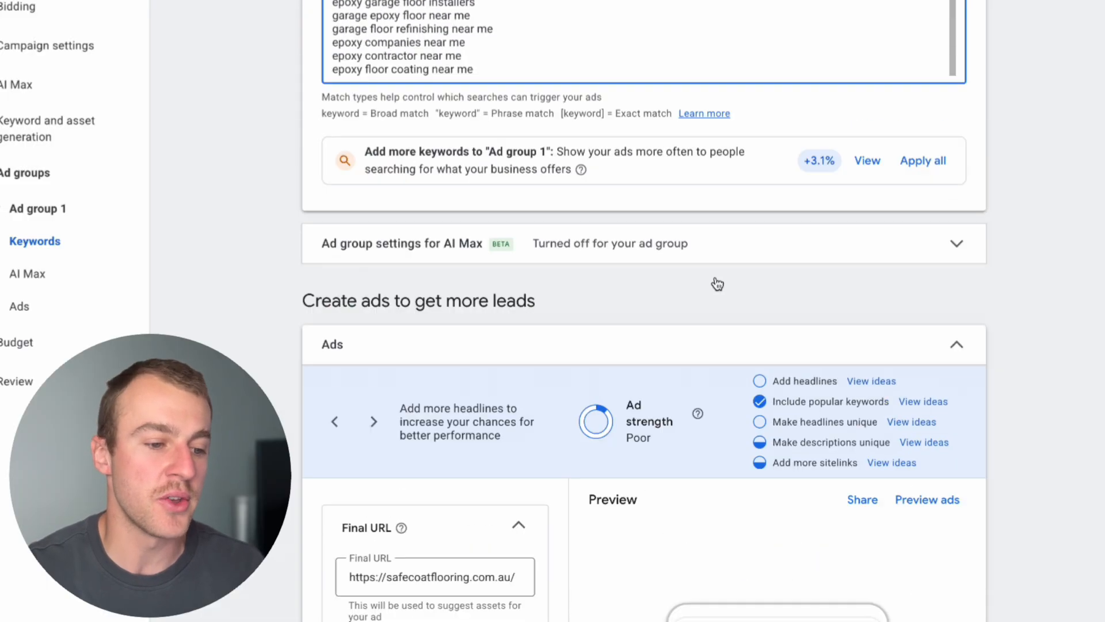
scroll(501, 236, up, 2)
scroll(501, 321, down, 3)
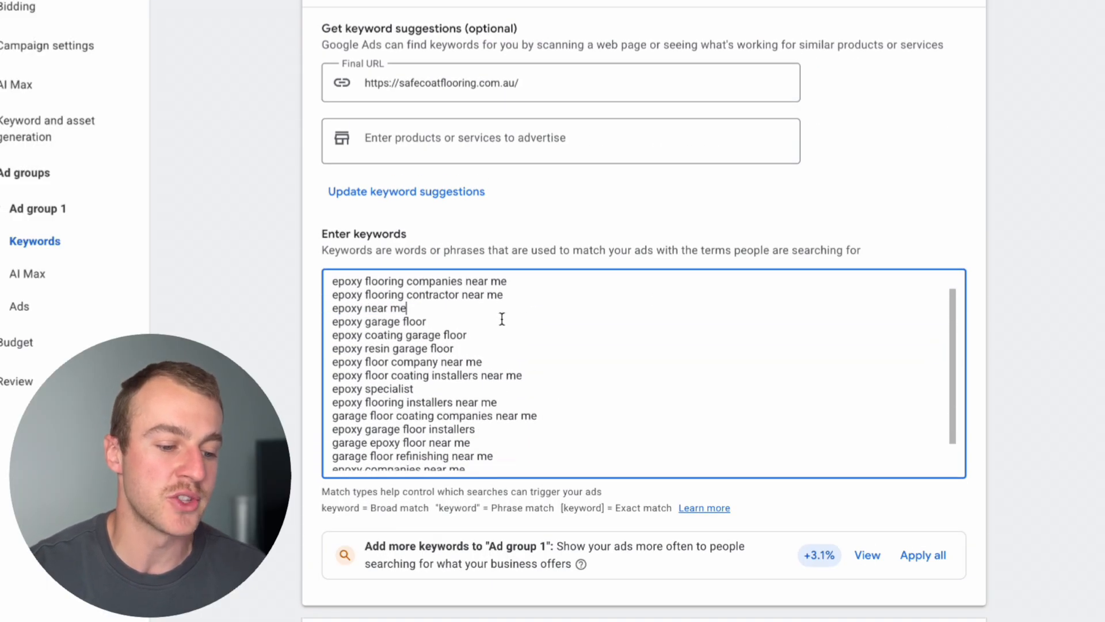
scroll(532, 382, down, 1)
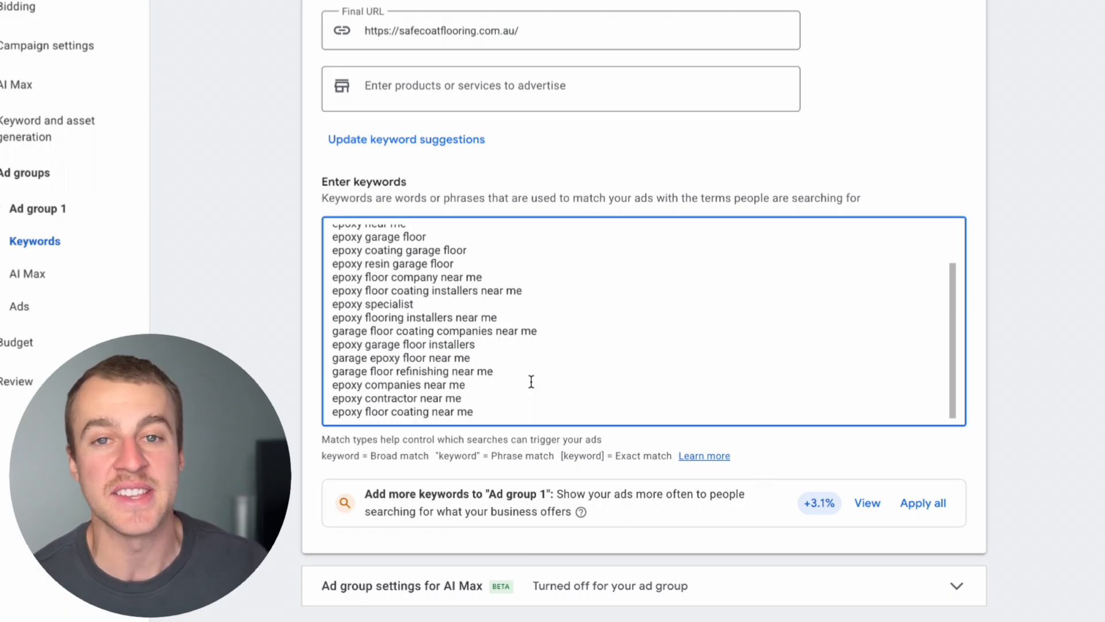
scroll(531, 381, down, 1)
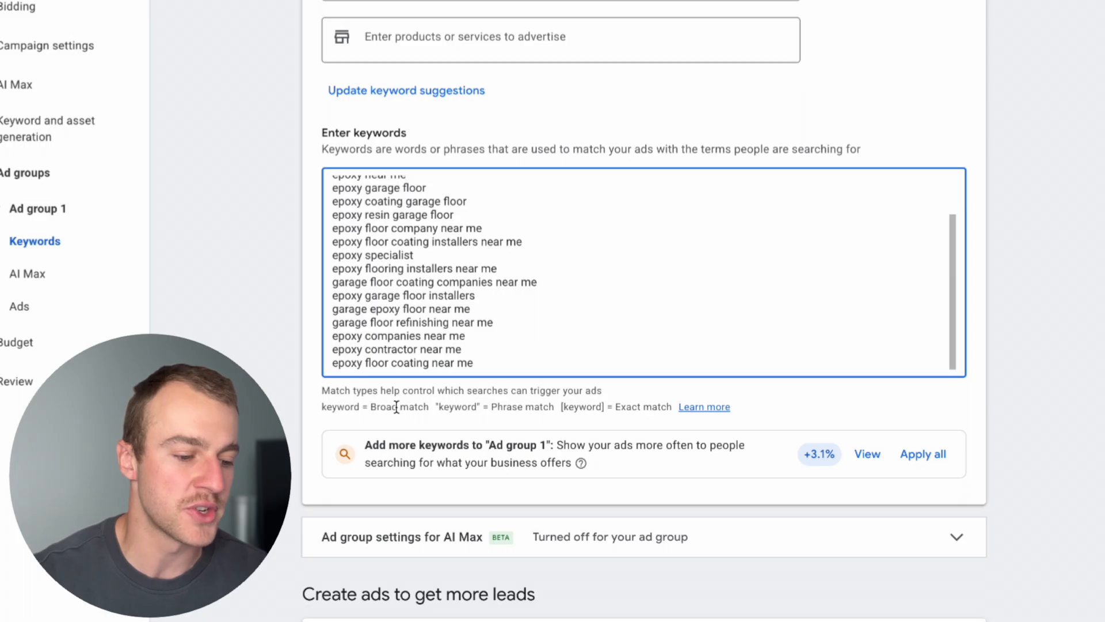
drag(397, 407, 362, 407)
click(486, 319)
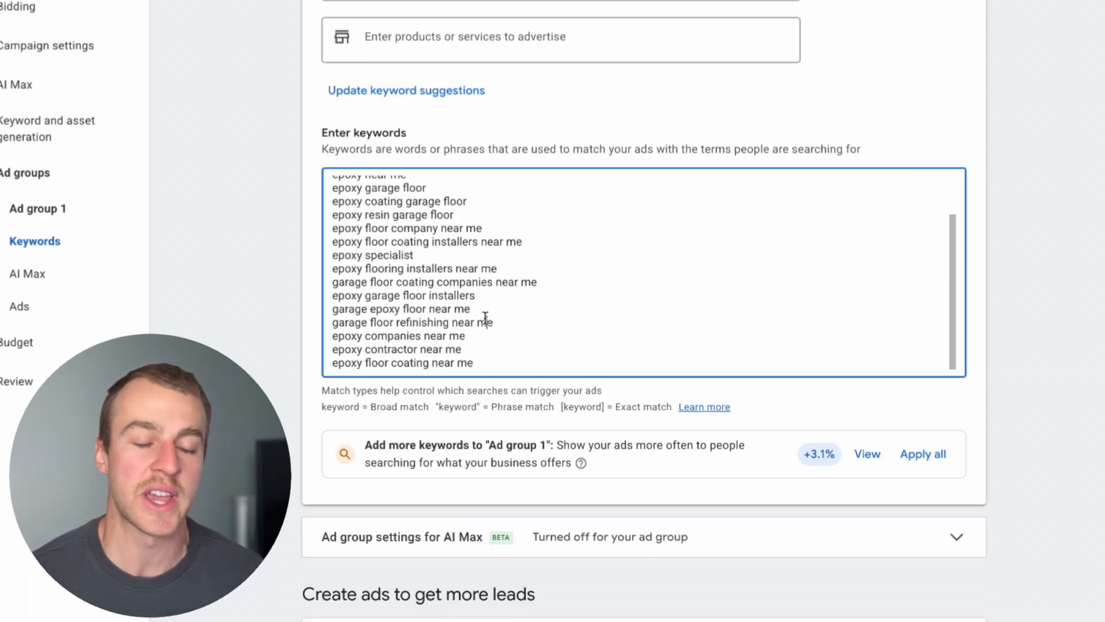
drag(622, 406, 594, 407)
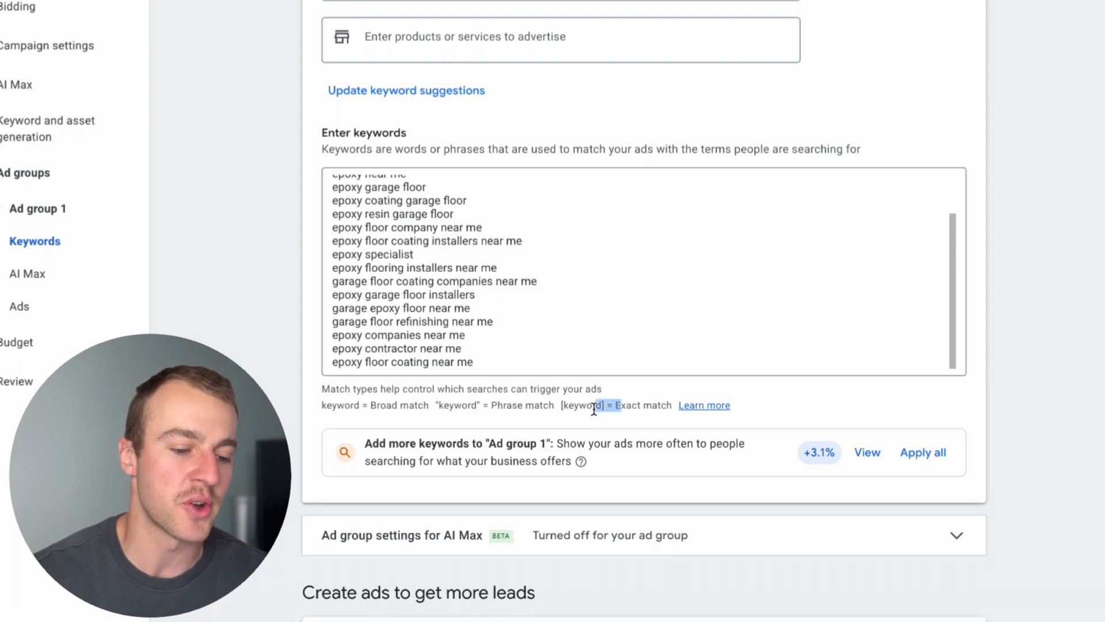
drag(553, 336, 308, 314)
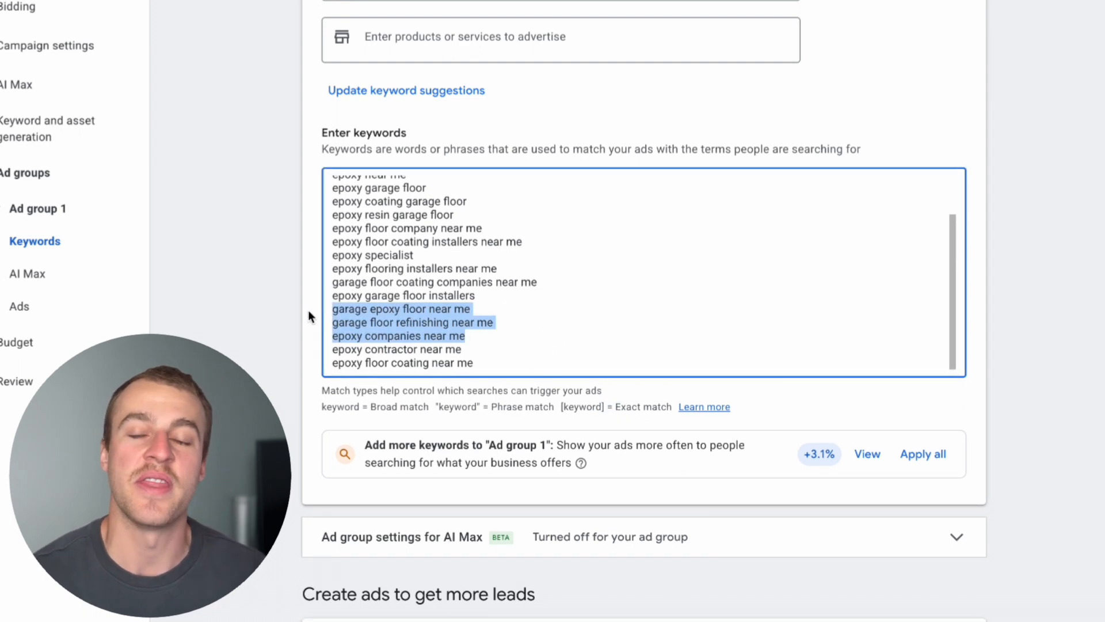
Review the ad's display path, call number, phone preview and pinned headlines below the keyword list.
click(495, 315)
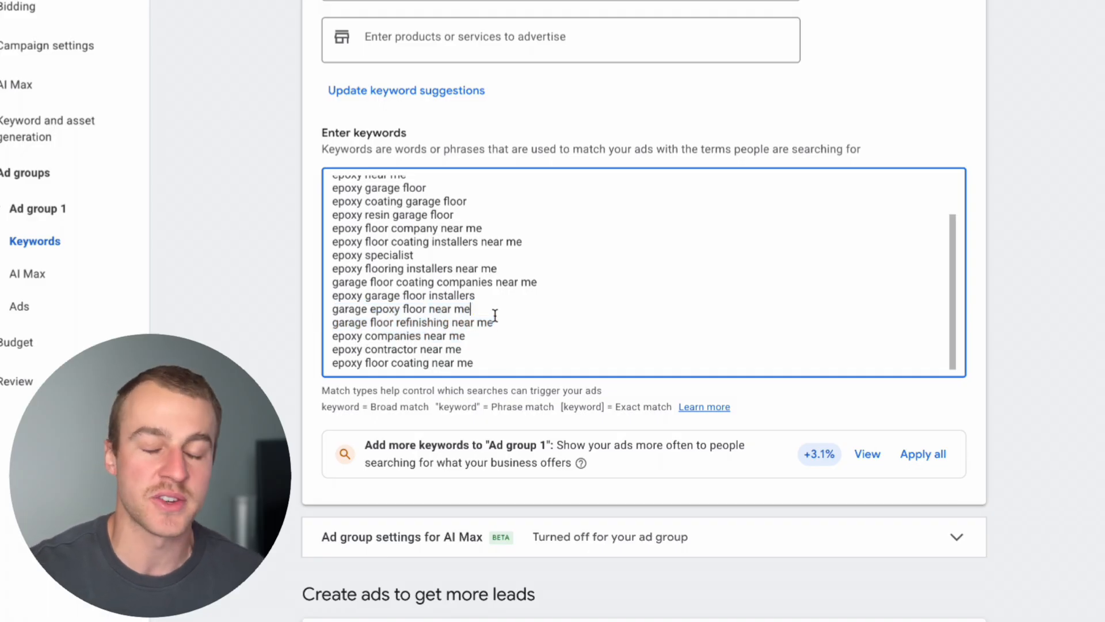
scroll(495, 315, down, 10)
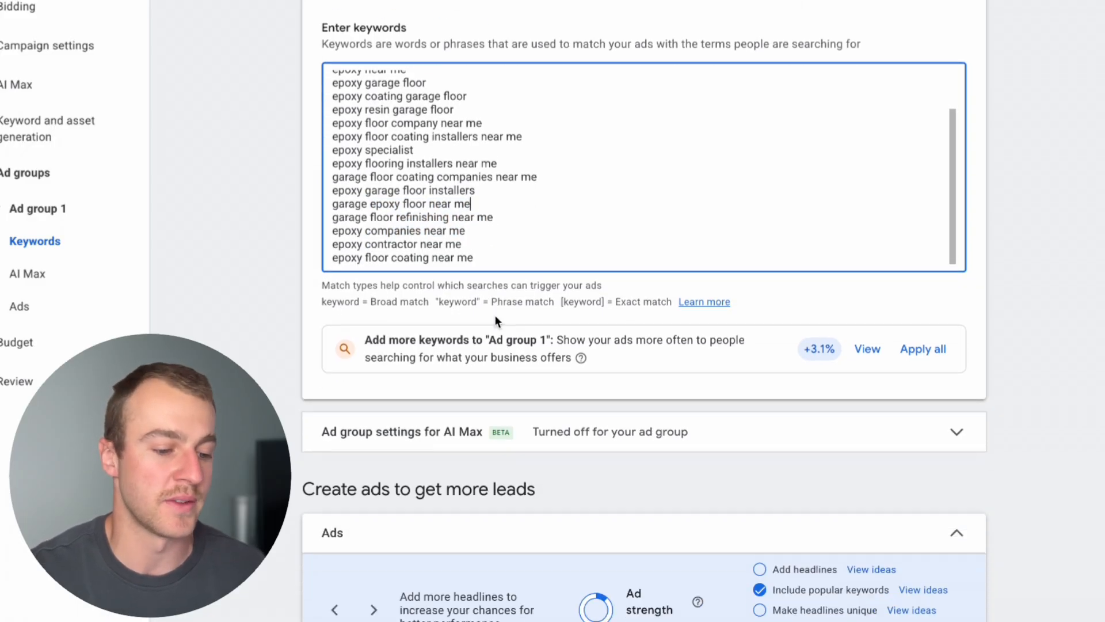
scroll(495, 316, down, 10)
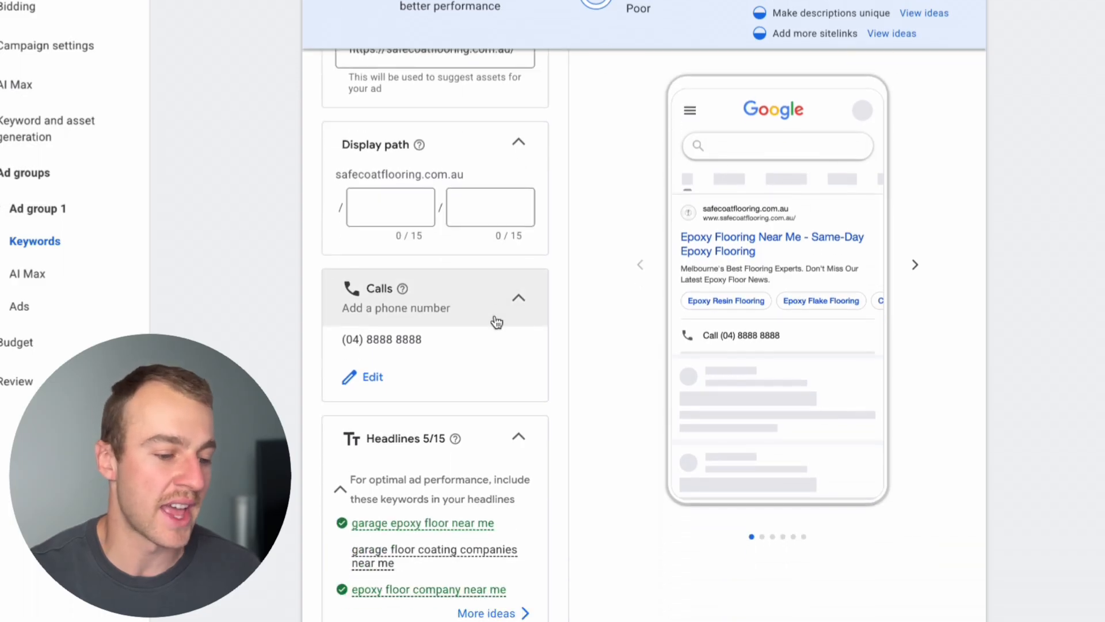
scroll(496, 345, up, 1)
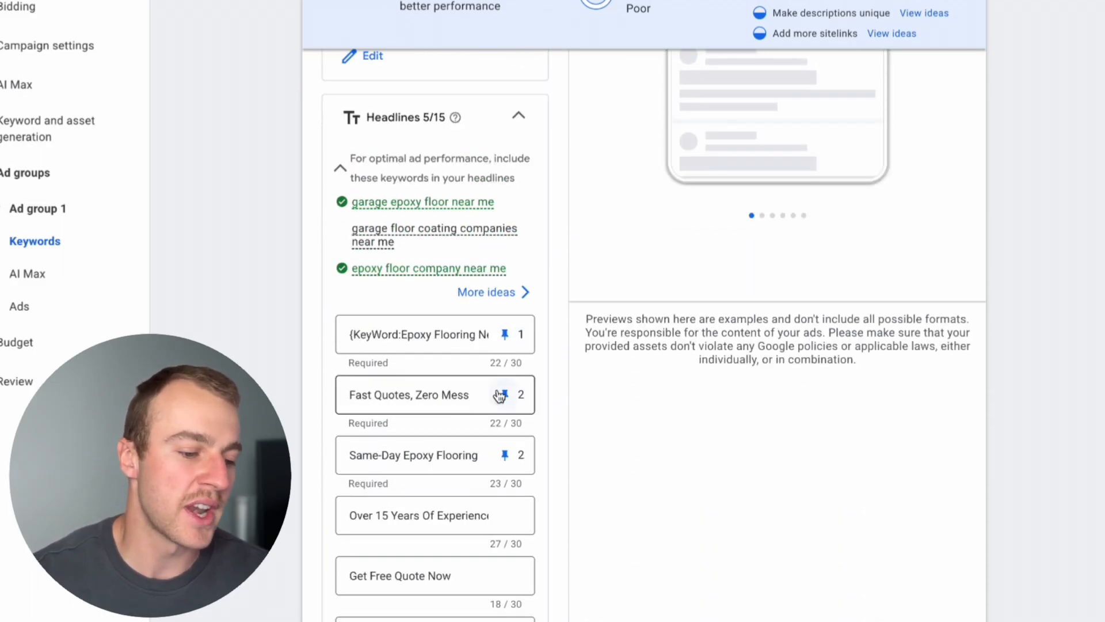
scroll(498, 397, up, 4)
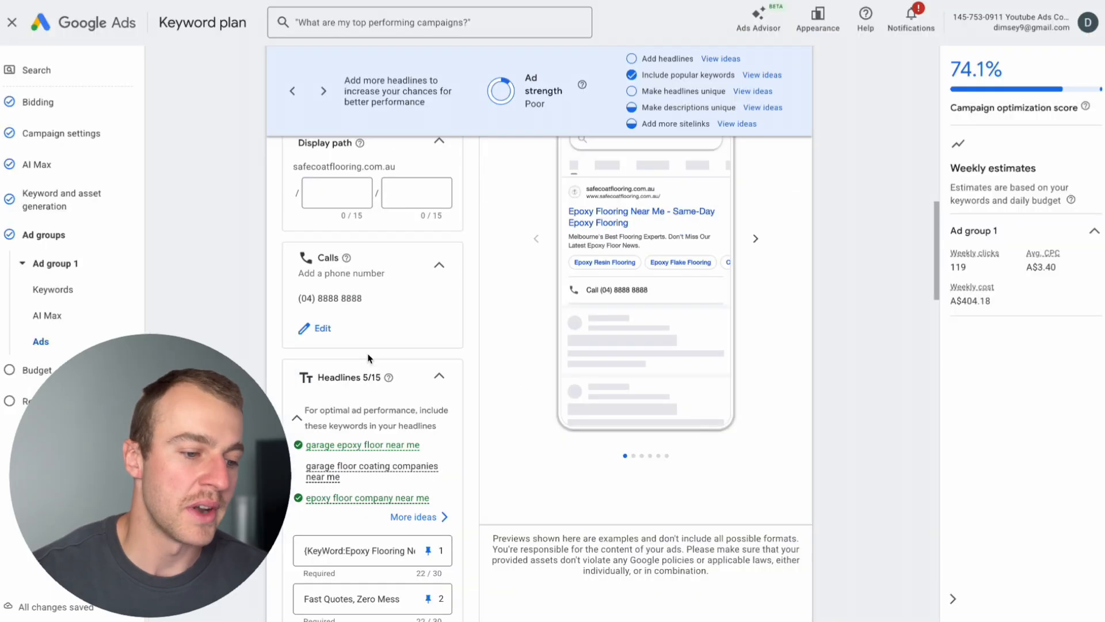
scroll(432, 325, down, 15)
scroll(368, 358, up, 4)
Clear the third ad description about commercial and industrial settings and the second one, "Melbourne's Best Flooring Experts".
click(374, 403)
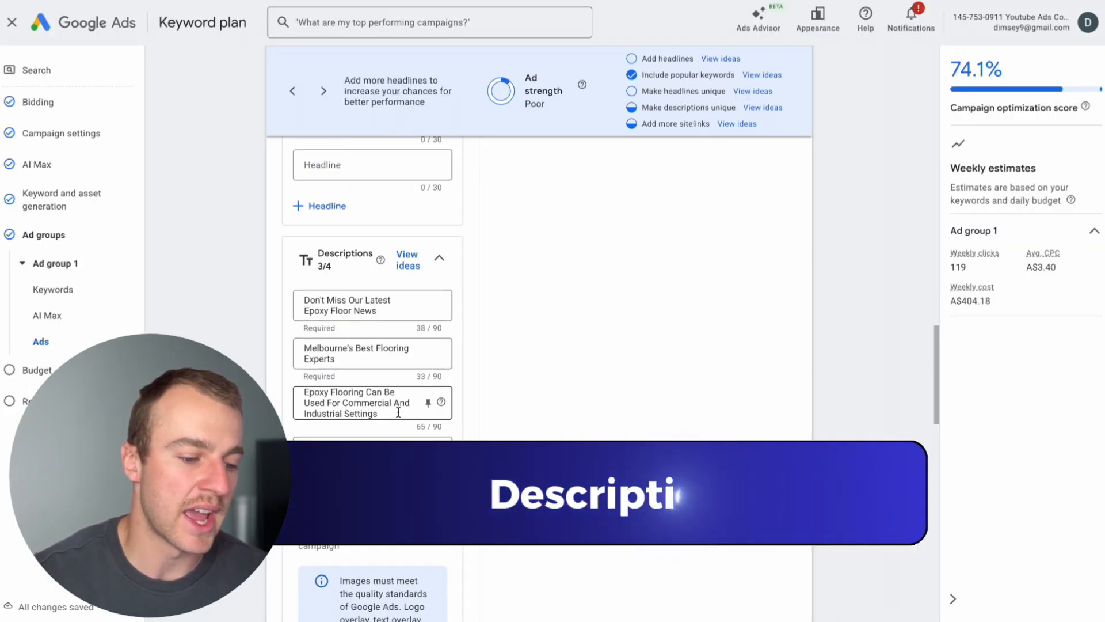
key(ctrl+a)
key(BackSpace)
click(357, 353)
key(ctrl+a)
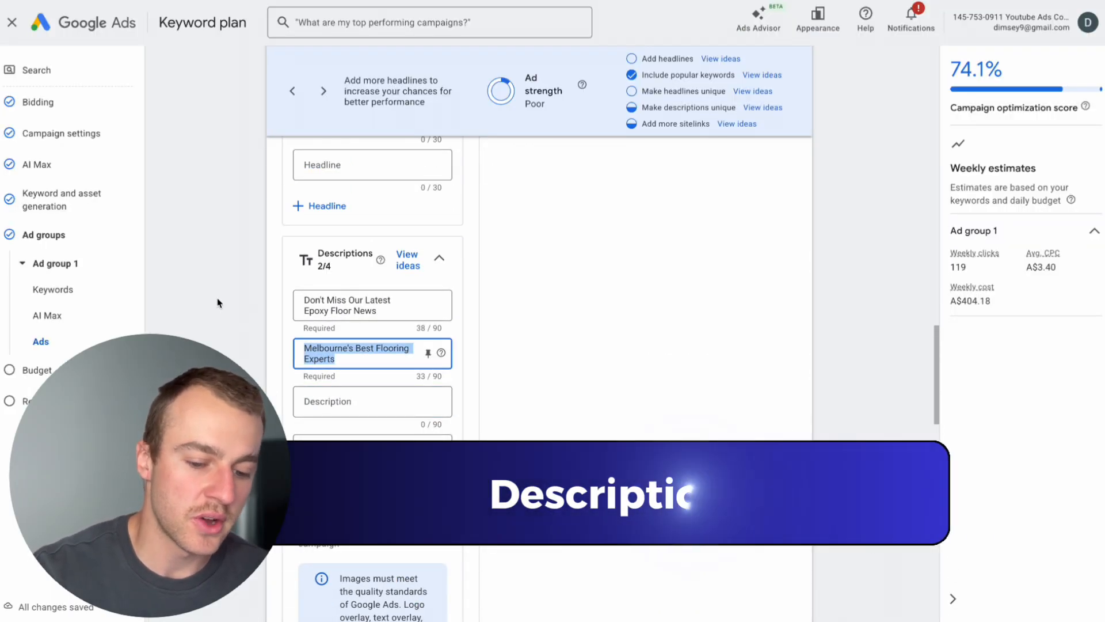
key(BackSpace)
Enter pinned descriptions "5-Star epoxy floors across Melbourne. Durable, seamless and built to last. Free quotes." and "Fast epoxy installs with a full satisfaction guarantee and long-lasting finish.".
click(387, 307)
key(ctrl+a)
key(BackSpace)
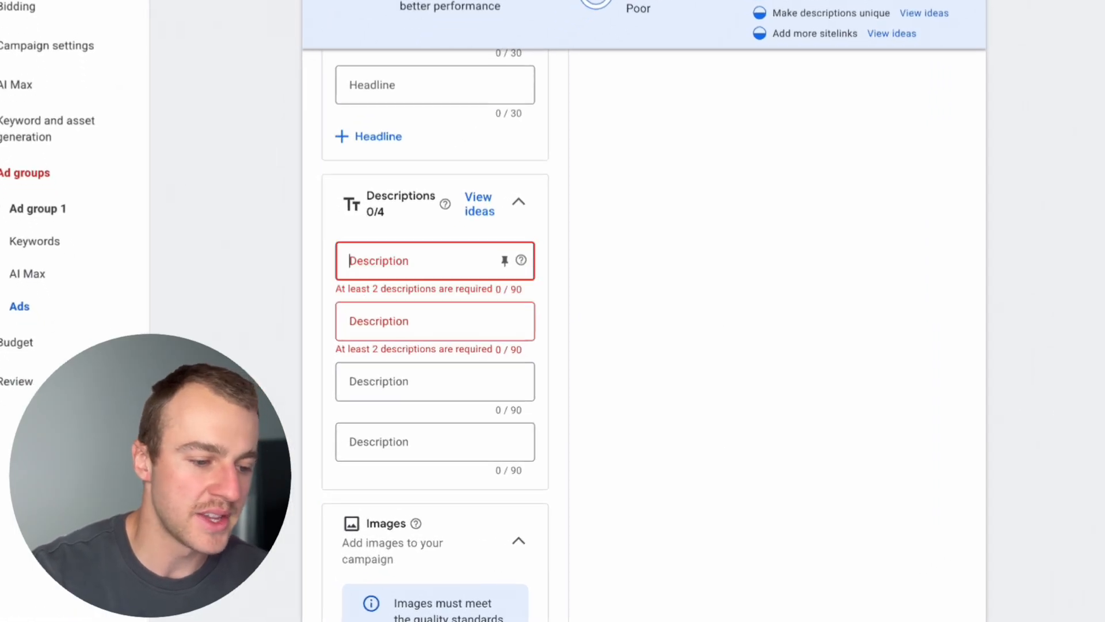
text(5-Star epoxy floors across Melbourne. Durable, seamless and built to last. Free quotes. Fast epoxy installs with a full satisfaction guarantee and long-lasting finish.)
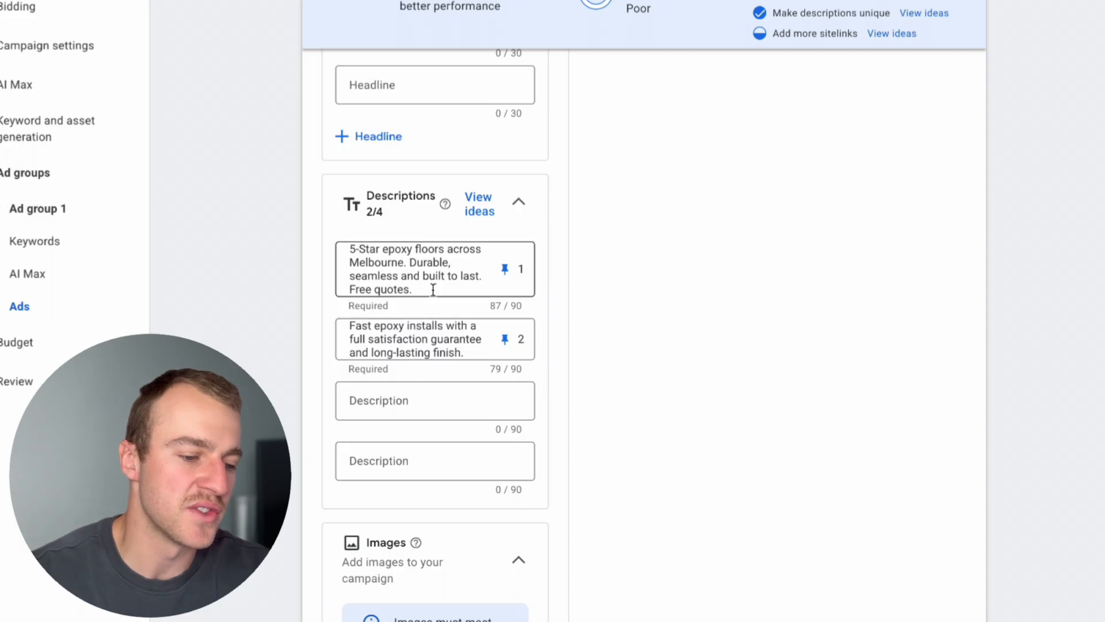
Examine the ad strength rating against the ad's pinned headlines and descriptions.
scroll(434, 309, up, 1)
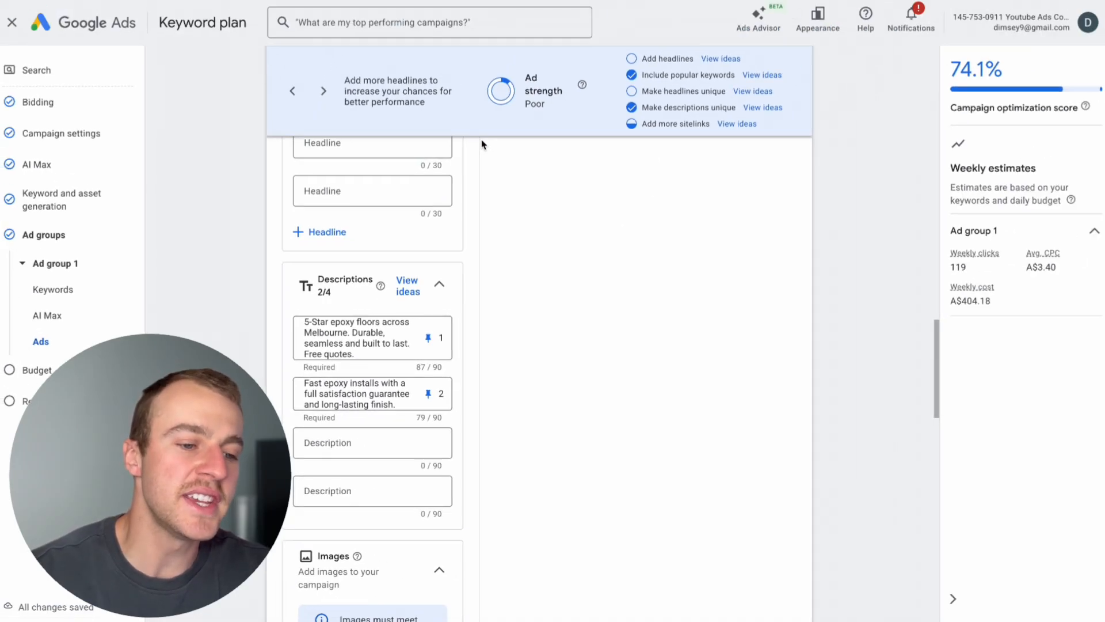
drag(620, 0, 646, 21)
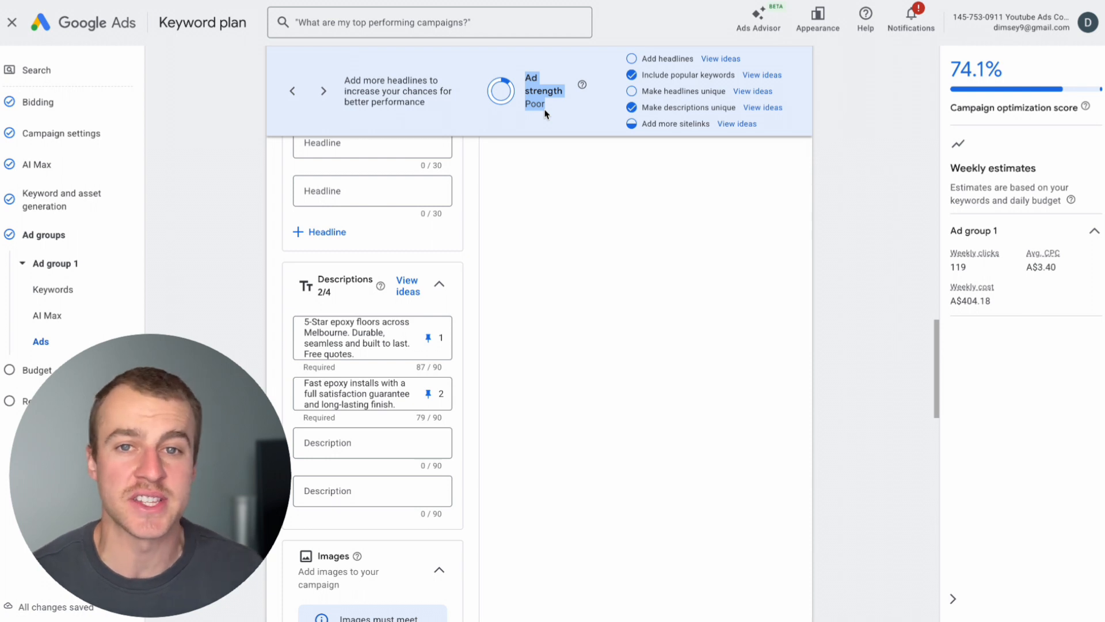
click(583, 337)
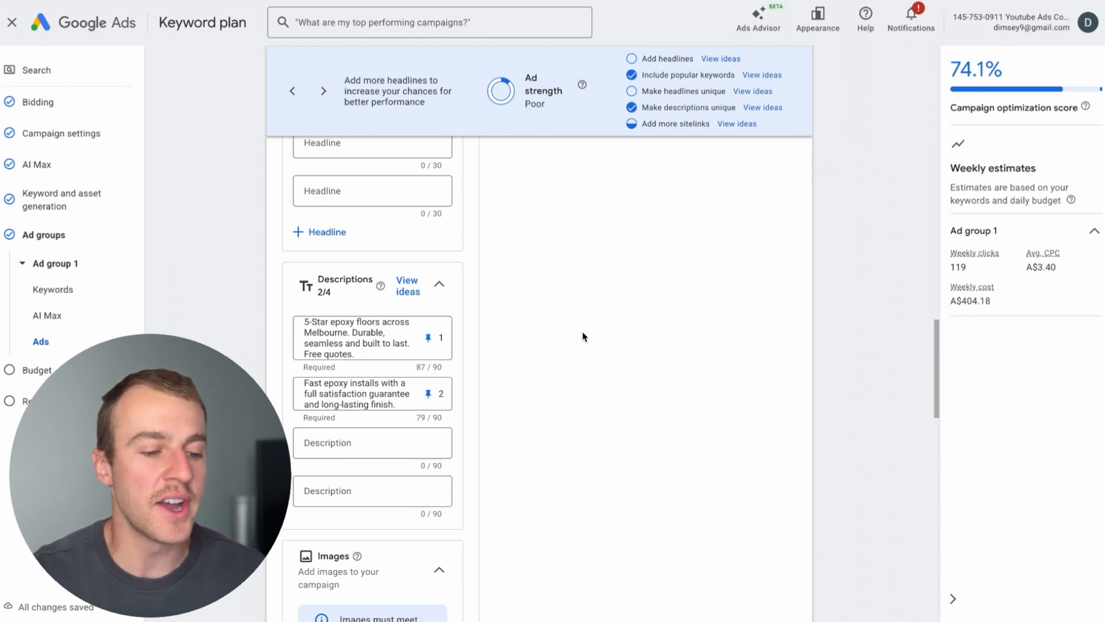
scroll(438, 351, up, 4)
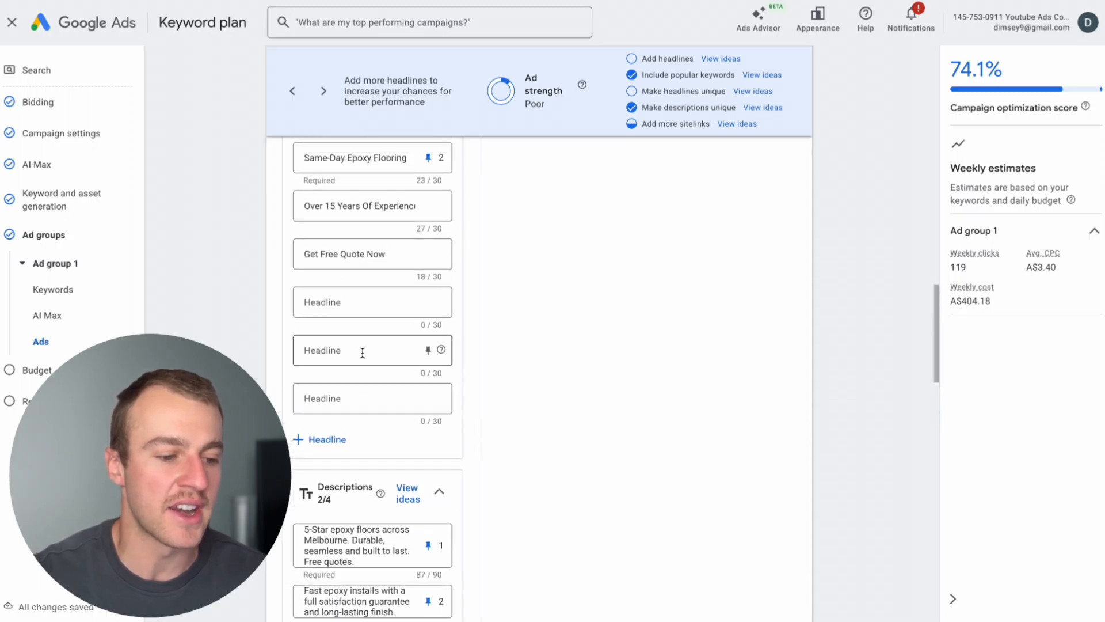
scroll(362, 353, down, 4)
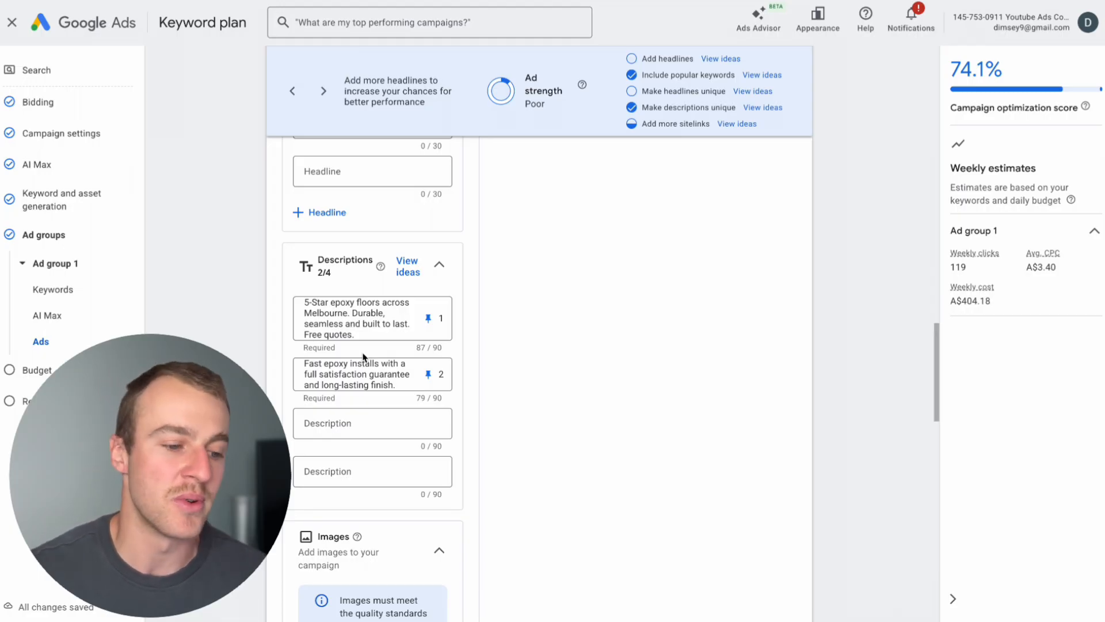
scroll(362, 357, up, 3)
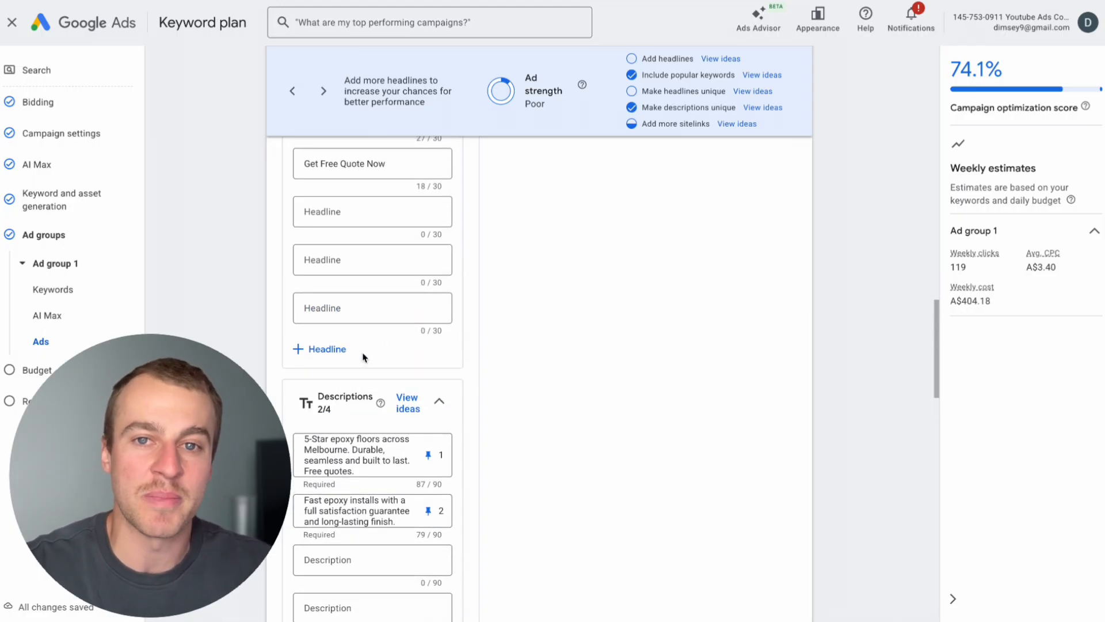
scroll(363, 357, up, 2)
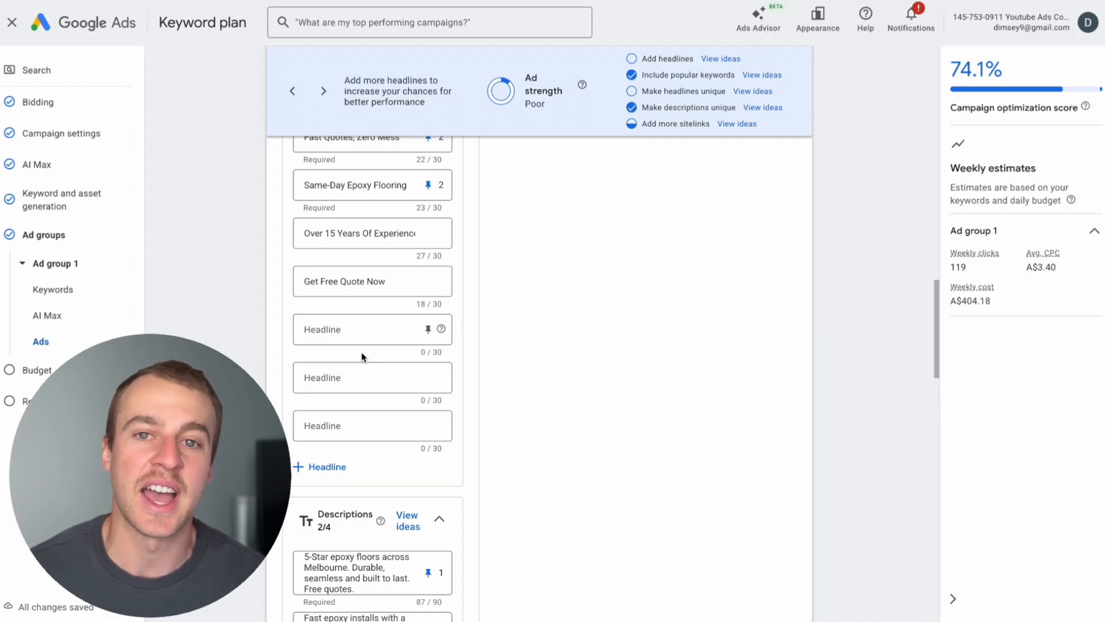
scroll(362, 357, up, 2)
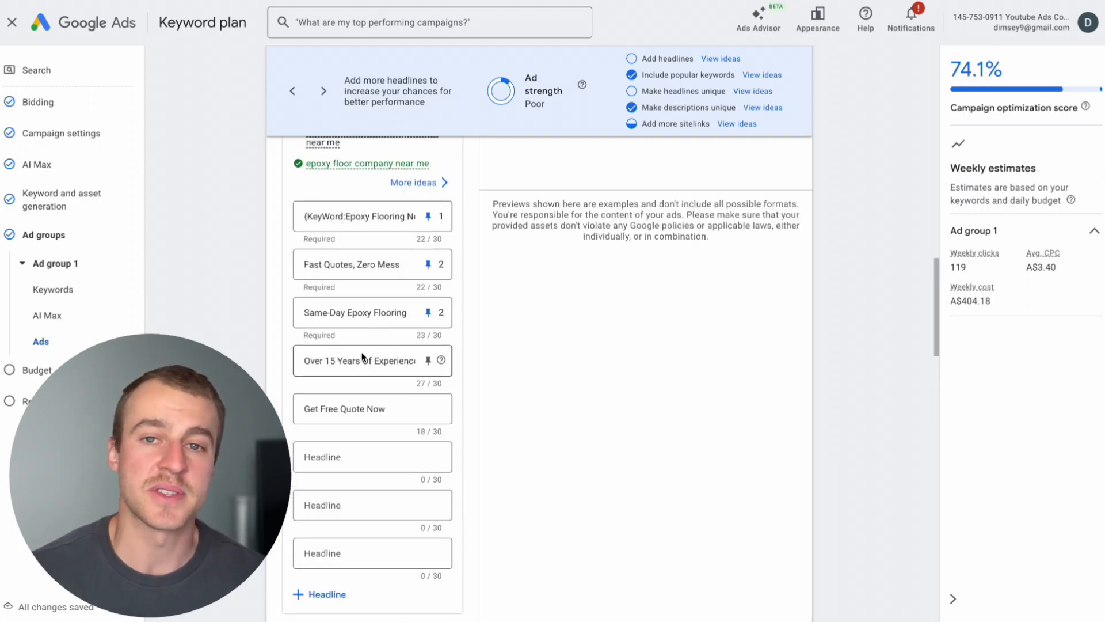
scroll(363, 357, up, 1)
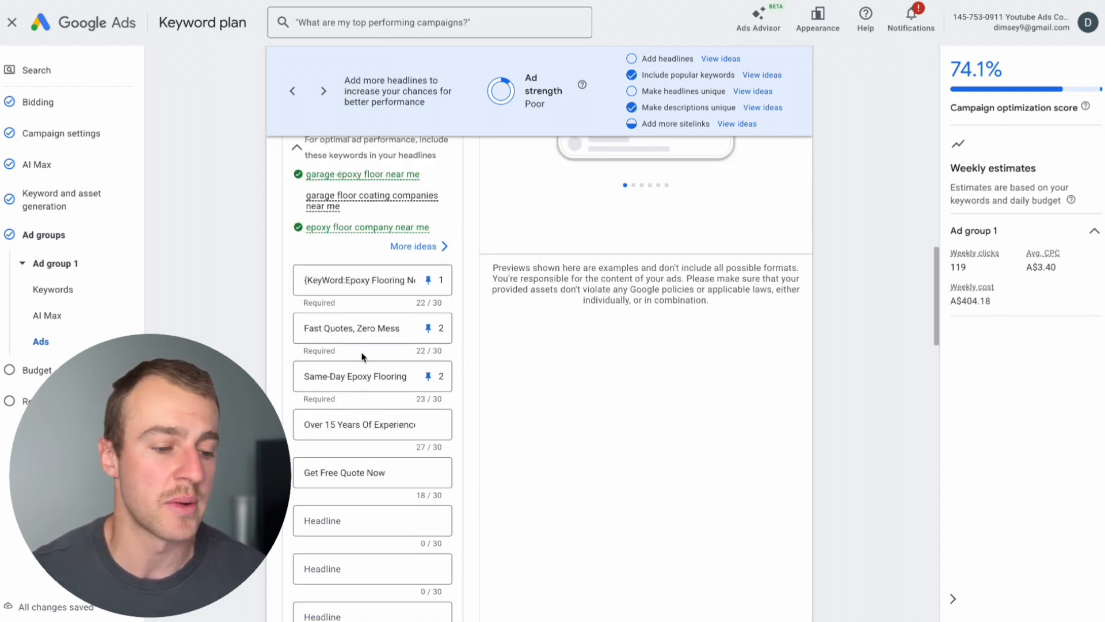
scroll(363, 356, up, 1)
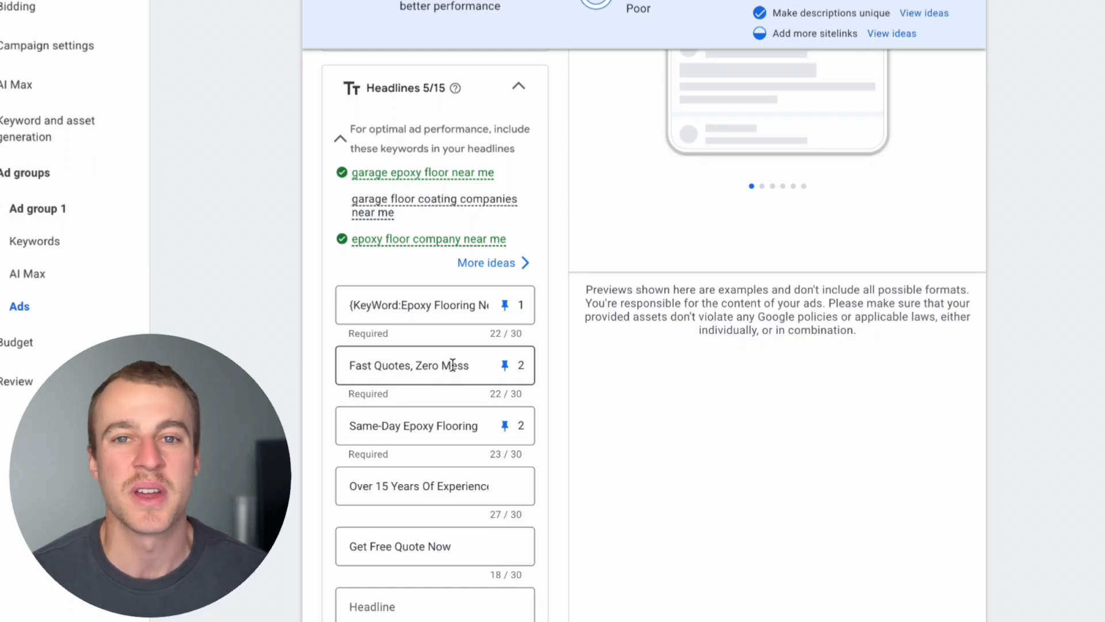
Check how the headline "Same-Day Epoxy Flooring" and the descriptions appear together in the phone ad preview.
scroll(452, 364, down, 1)
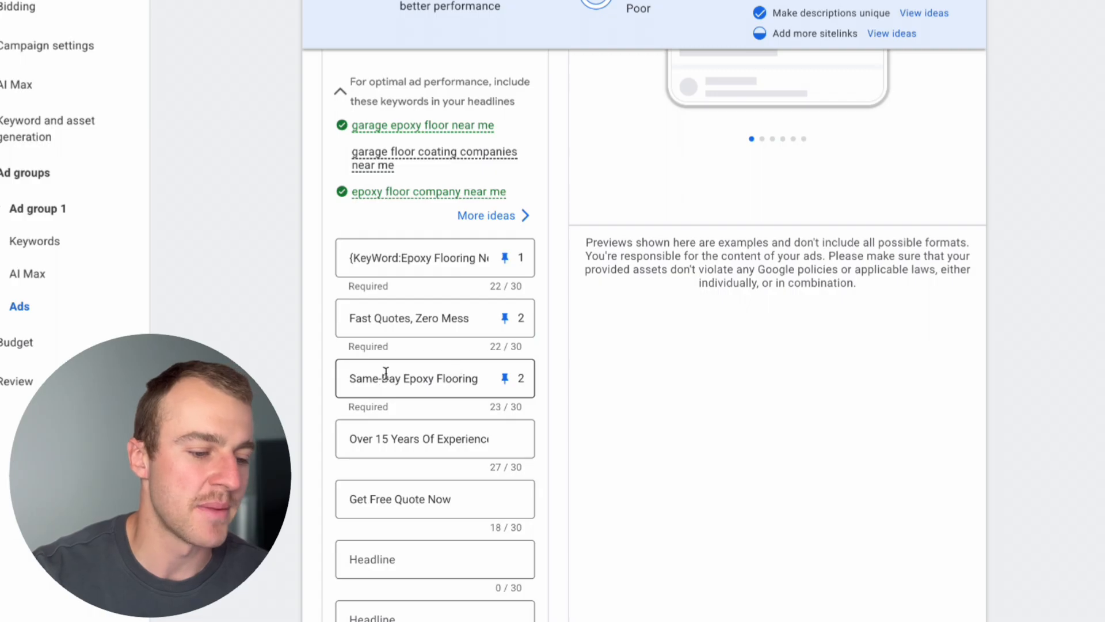
drag(347, 382, 435, 378)
click(435, 377)
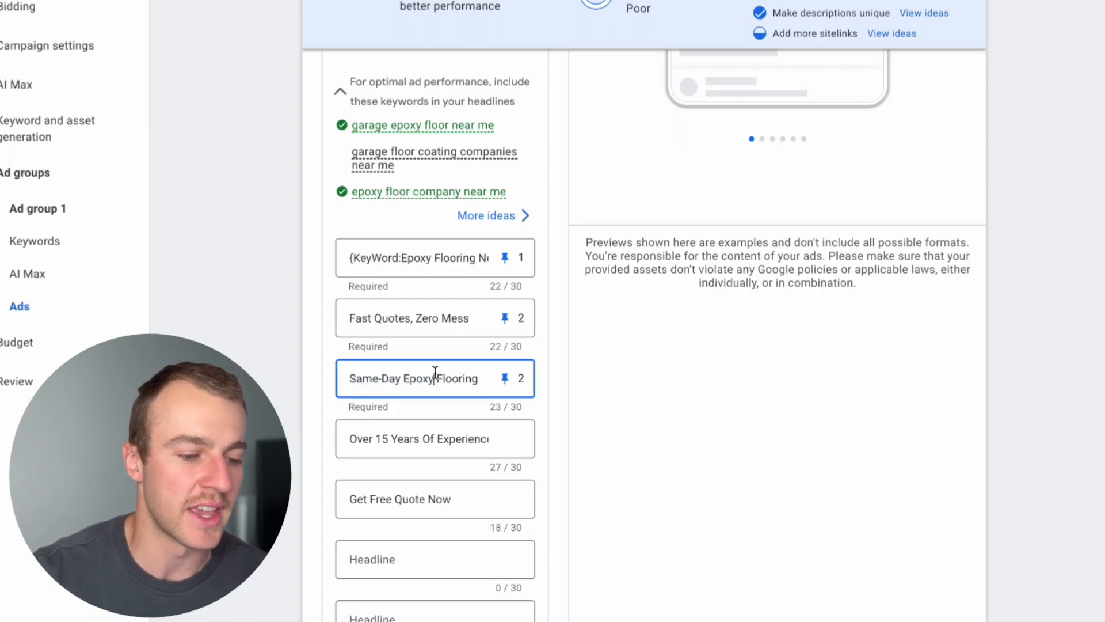
scroll(435, 372, up, 4)
scroll(436, 377, up, 4)
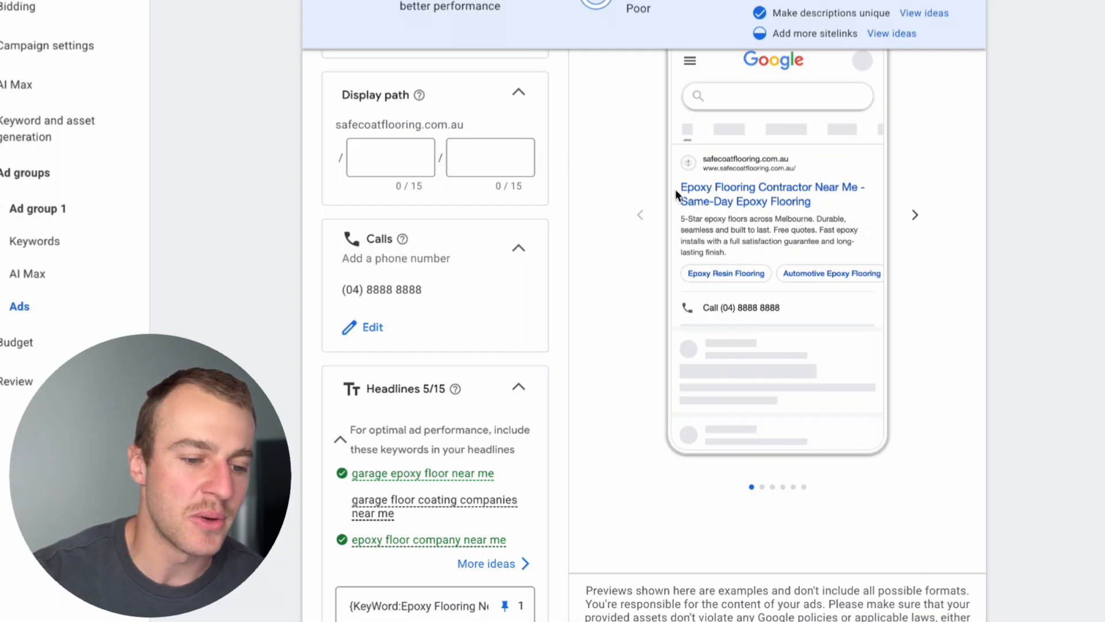
scroll(821, 191, up, 15)
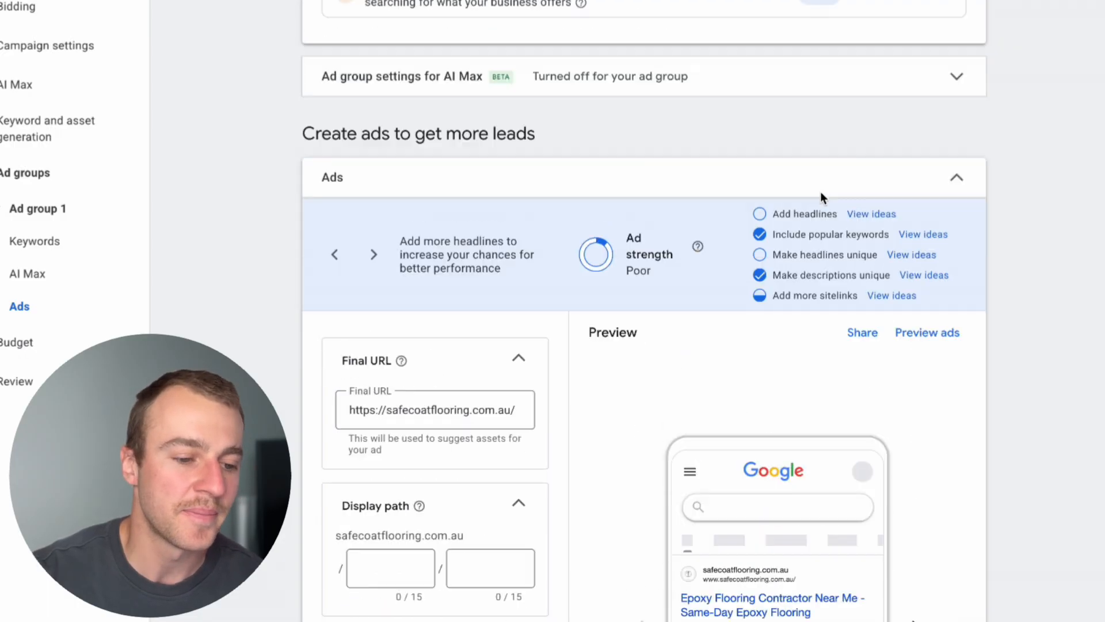
scroll(550, 332, down, 8)
scroll(550, 332, down, 4)
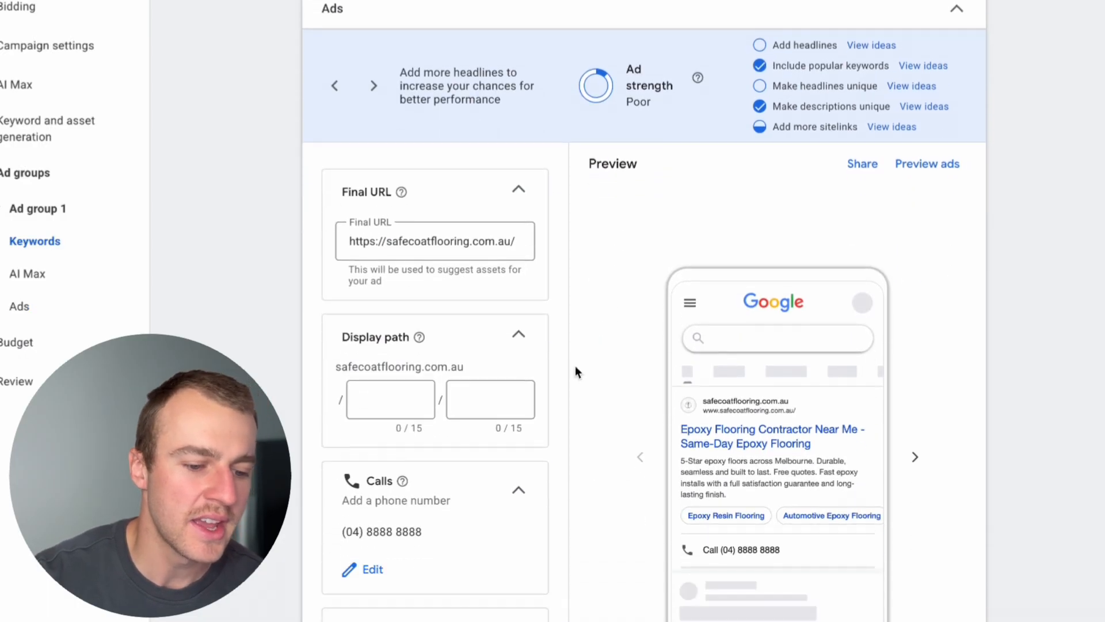
scroll(684, 441, down, 2)
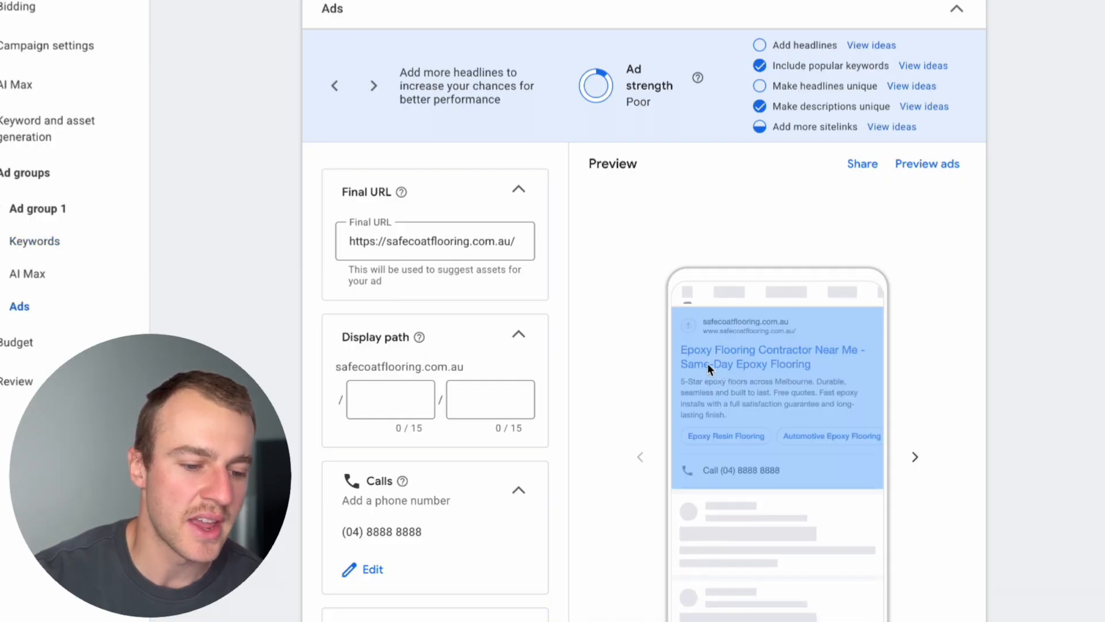
scroll(745, 385, down, 2)
scroll(510, 481, down, 1)
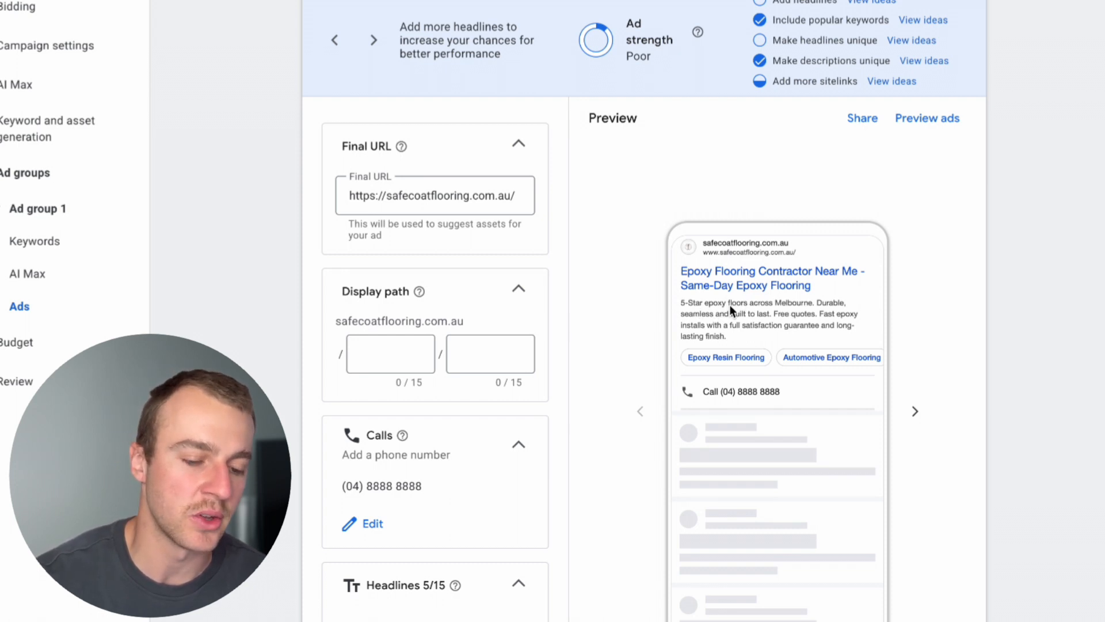
scroll(731, 310, down, 1)
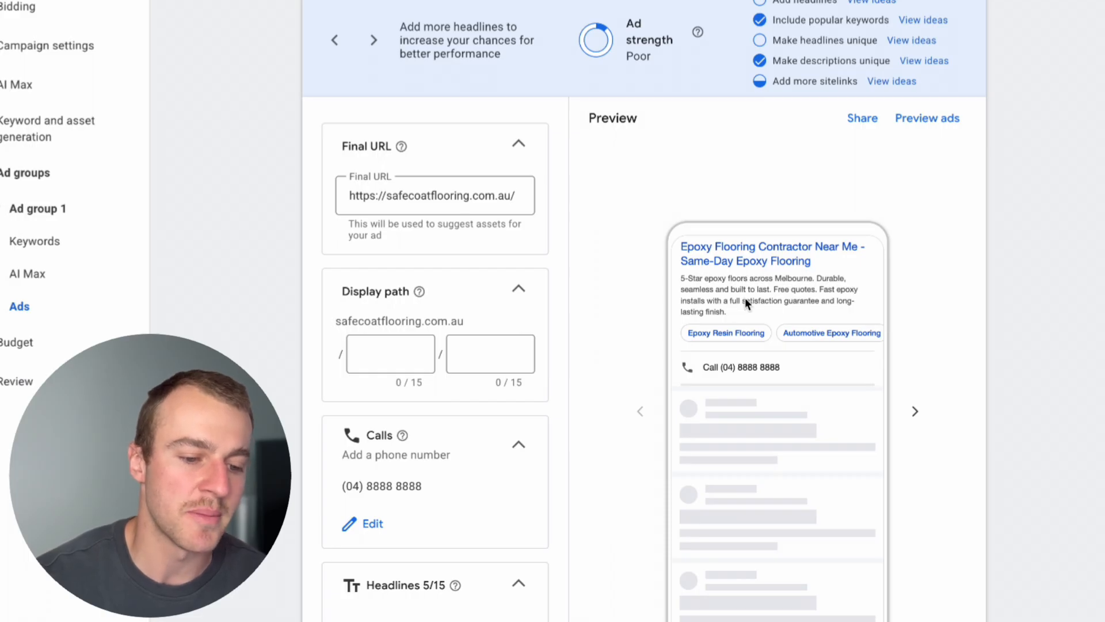
scroll(780, 295, down, 1)
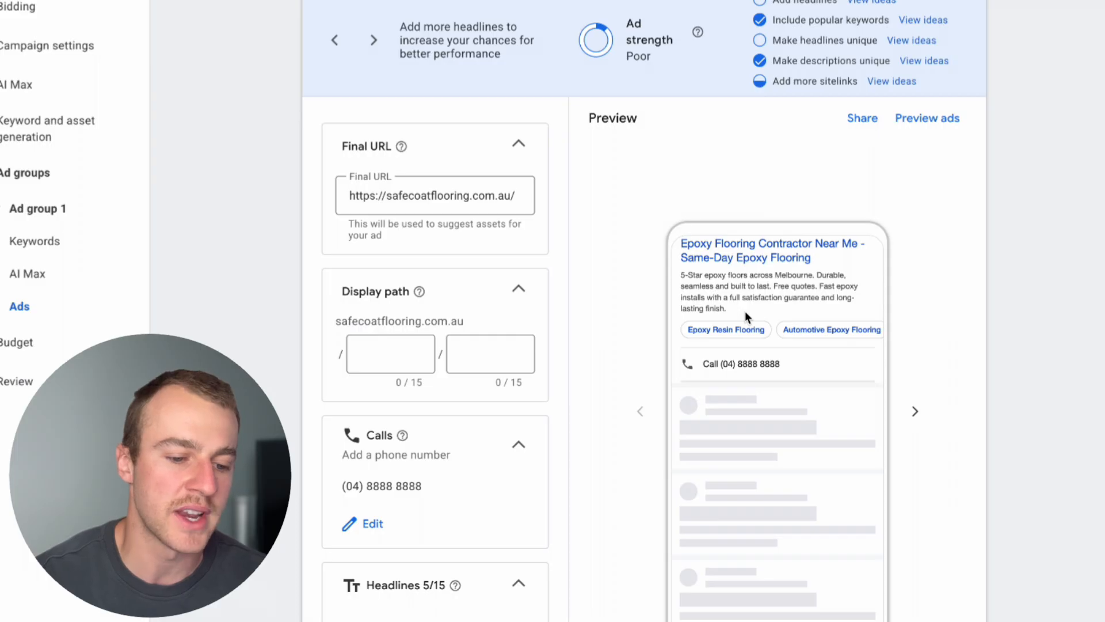
scroll(759, 334, up, 1)
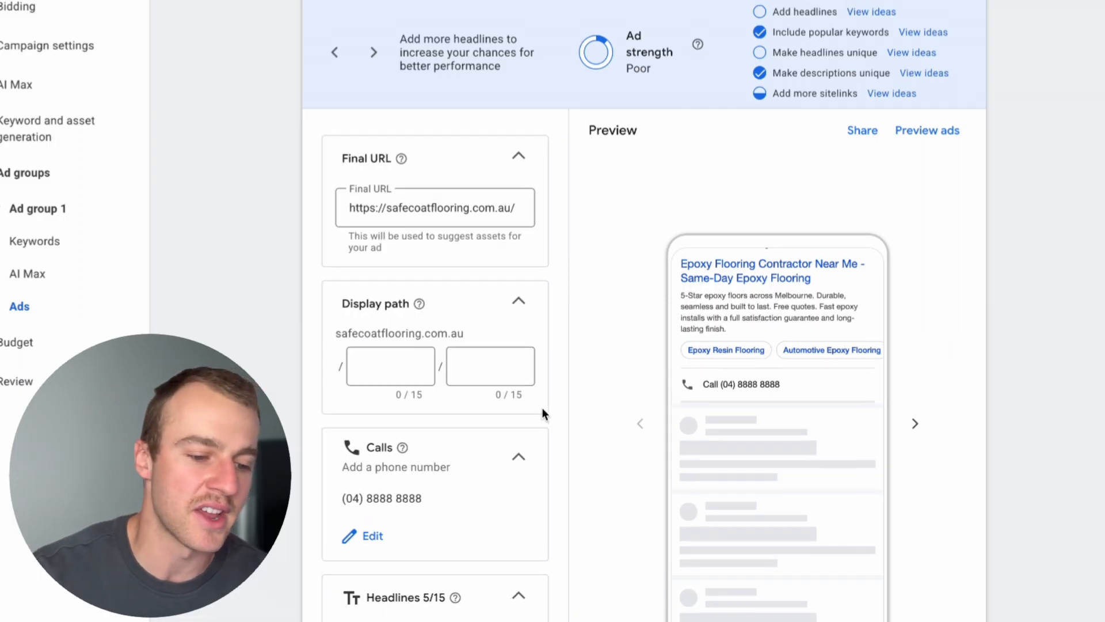
Review the headline list, including its empty fields, and the two pinned descriptions of the ad.
scroll(691, 448, down, 10)
scroll(633, 505, down, 4)
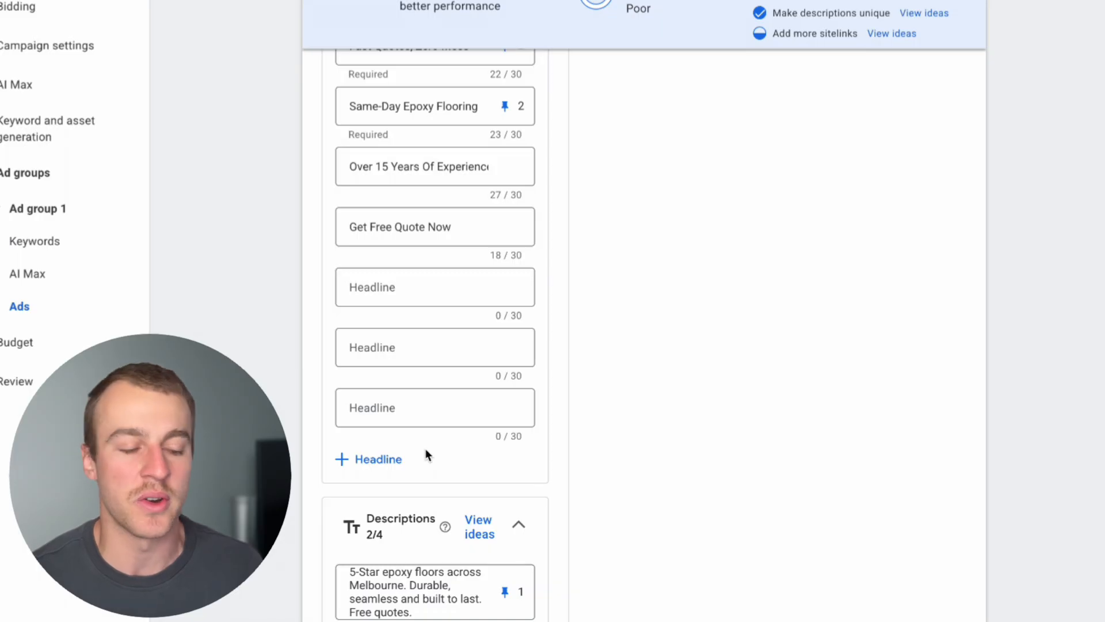
scroll(428, 454, up, 6)
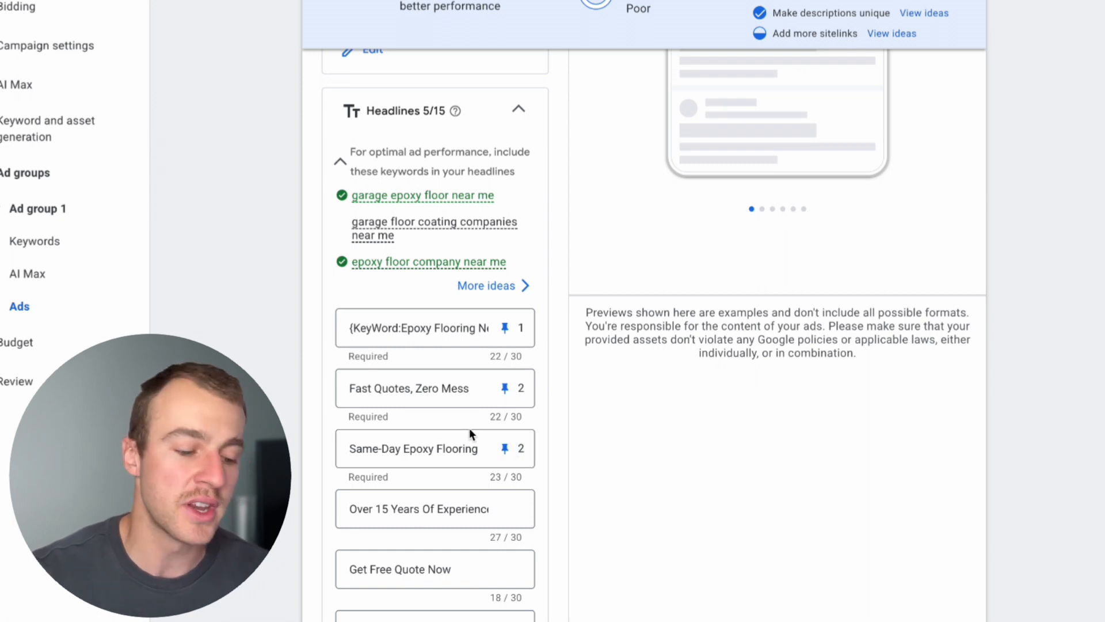
scroll(469, 427, down, 2)
scroll(469, 433, down, 1)
drag(448, 392, 358, 393)
scroll(486, 434, down, 1)
scroll(486, 441, down, 10)
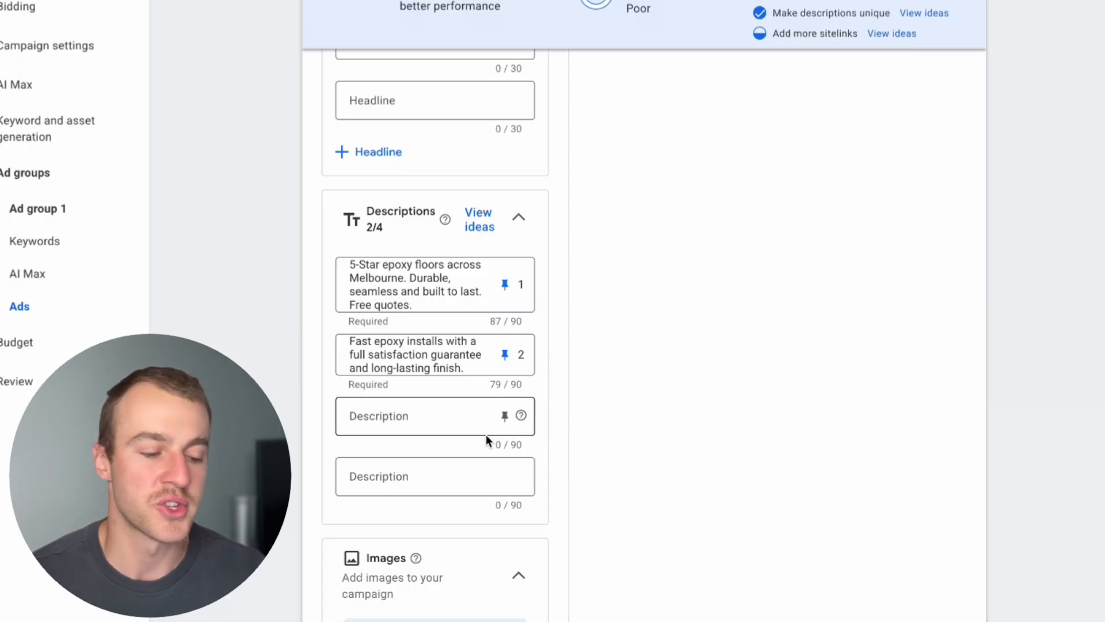
scroll(487, 436, down, 1)
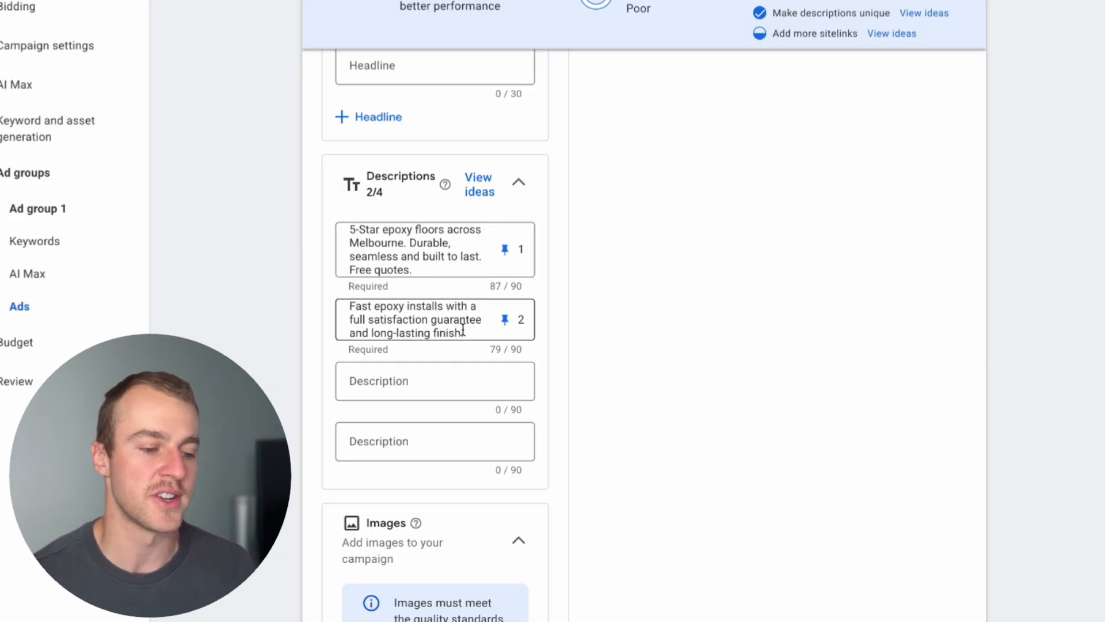
Add eight floor photos from the safecoatflooring.com.au website scan to the campaign's images, including the blue floor and yellow-post shots, and save.
scroll(463, 330, down, 5)
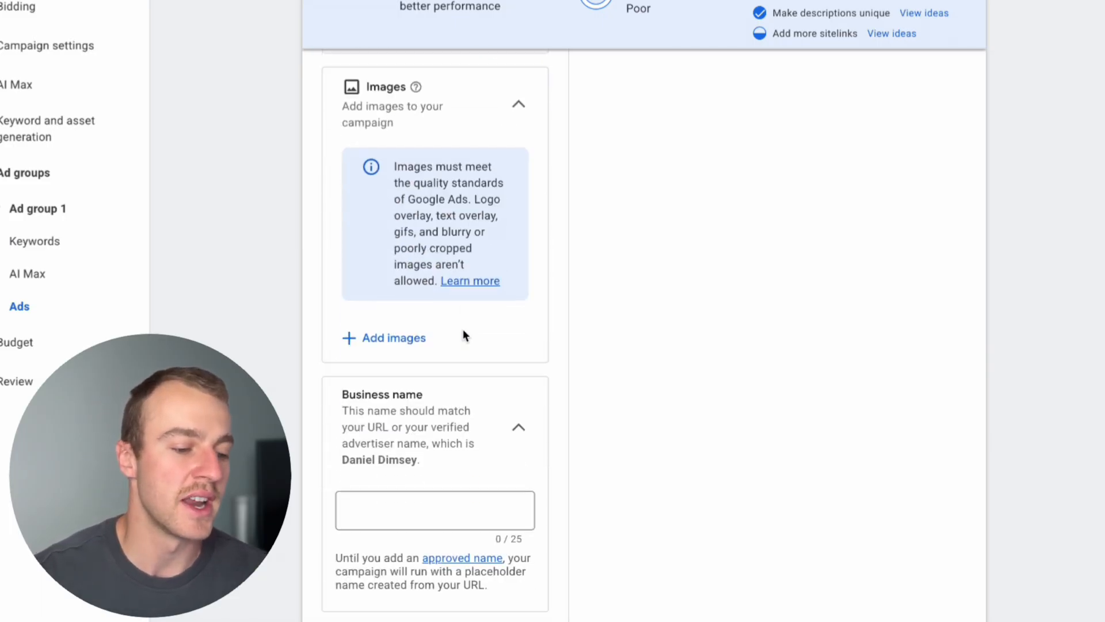
scroll(464, 336, up, 1)
click(347, 422)
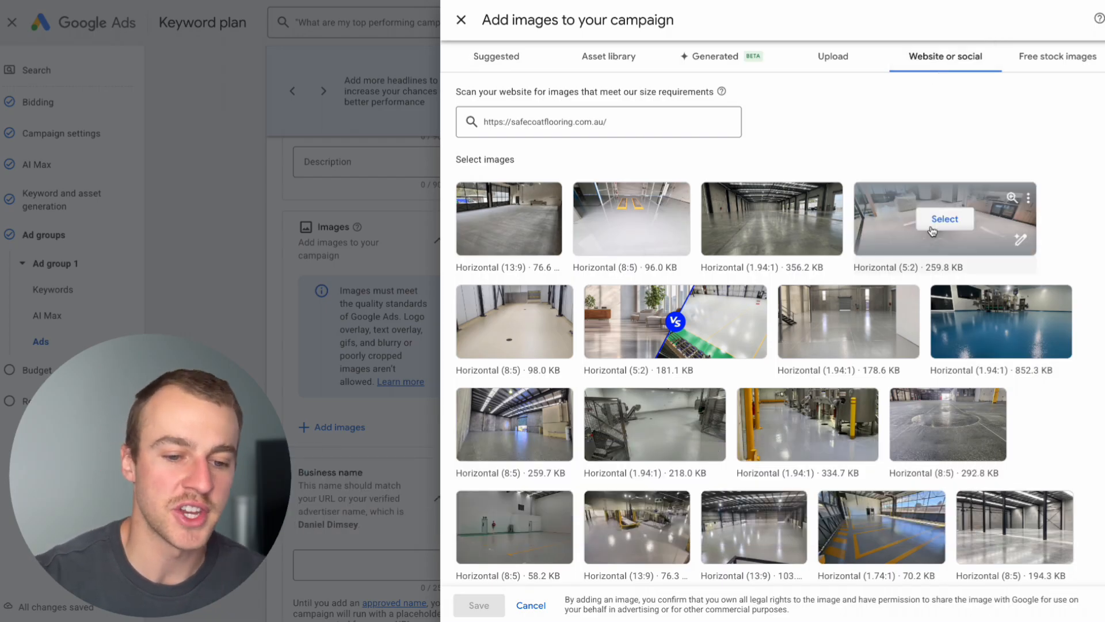
click(945, 219)
click(772, 218)
click(631, 228)
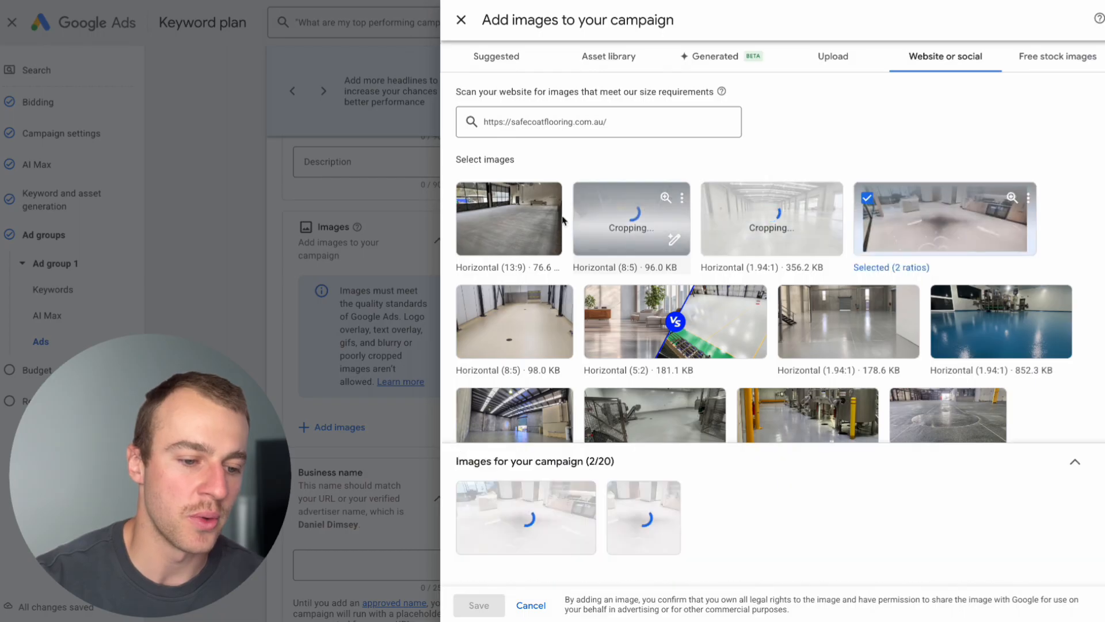
click(508, 218)
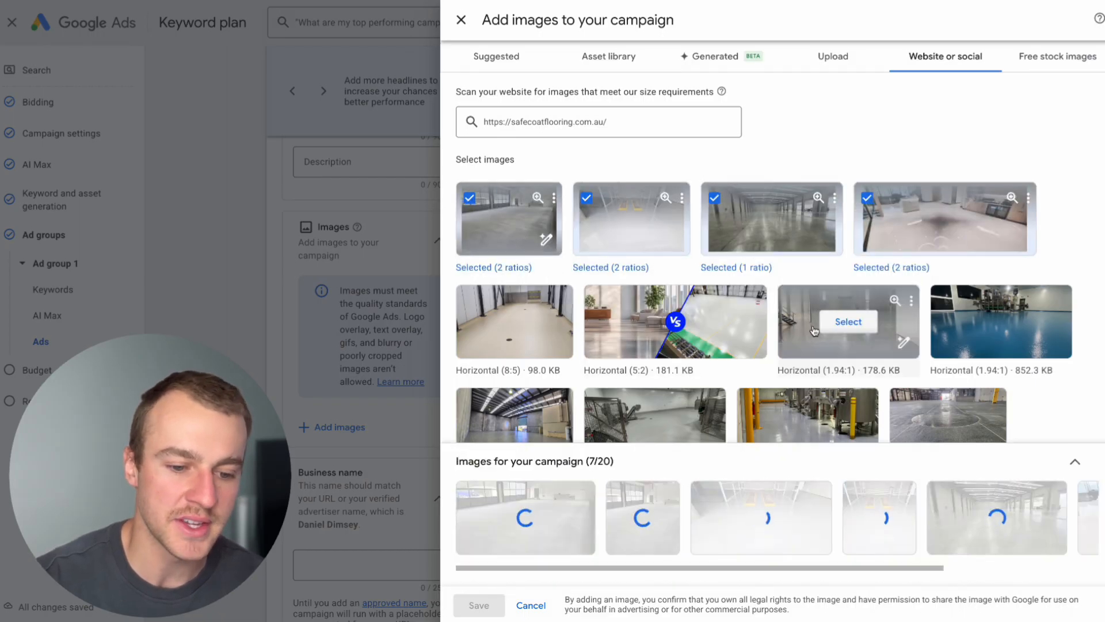
click(850, 323)
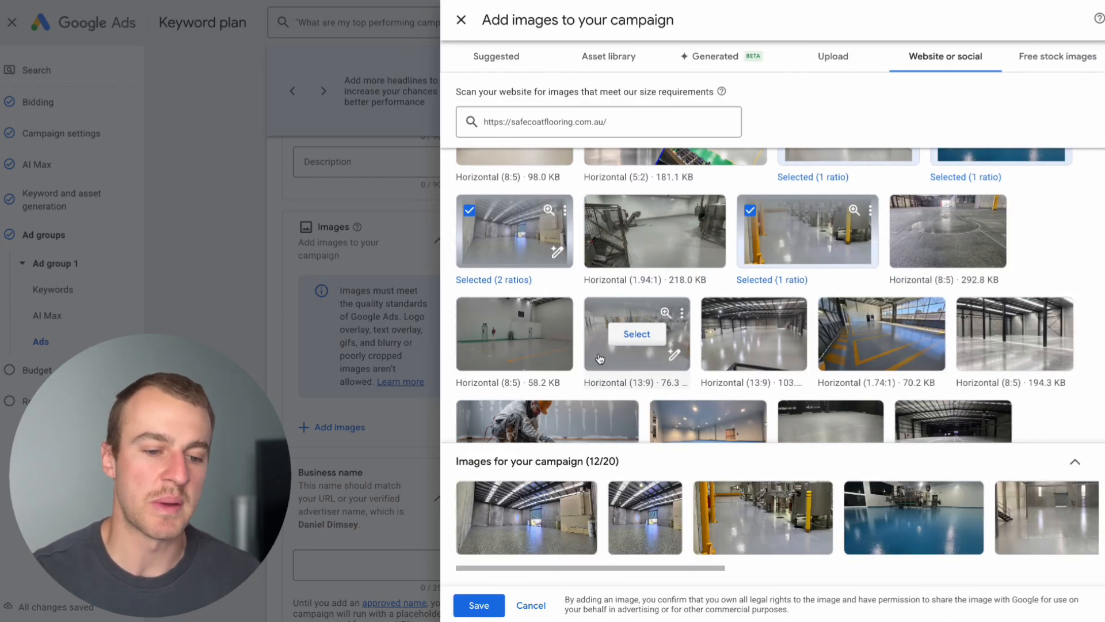
scroll(599, 359, up, 3)
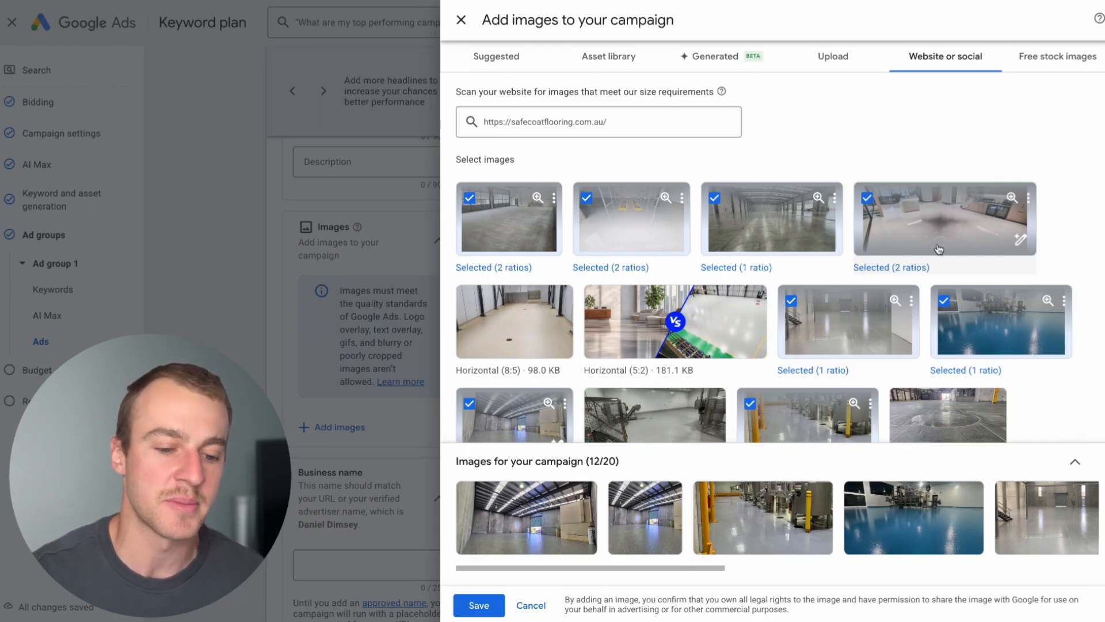
scroll(721, 399, down, 2)
scroll(721, 399, up, 2)
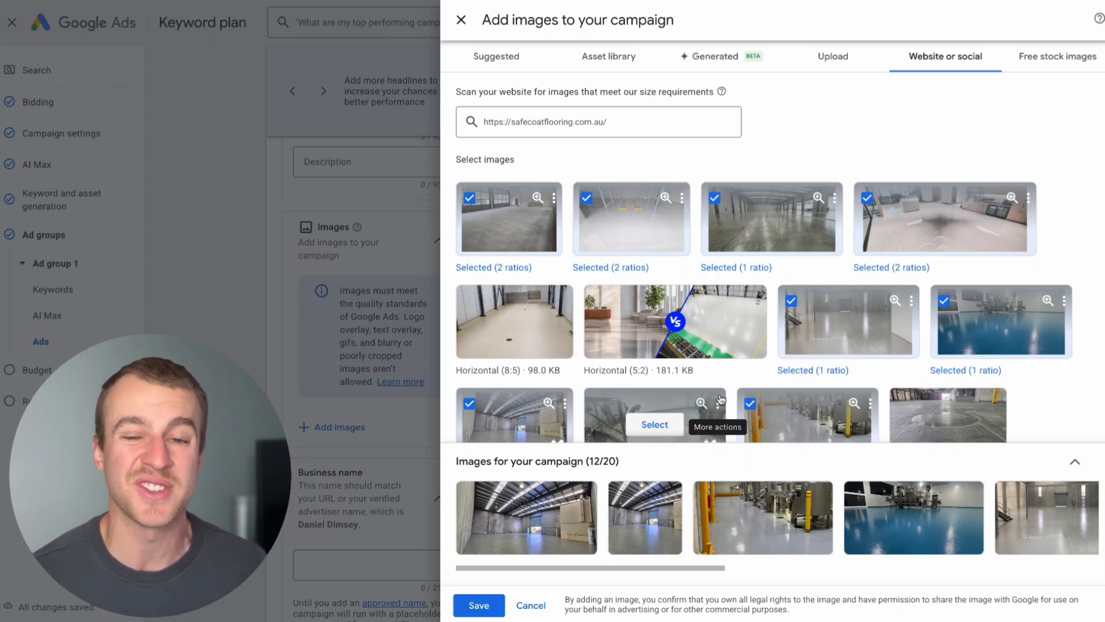
click(477, 604)
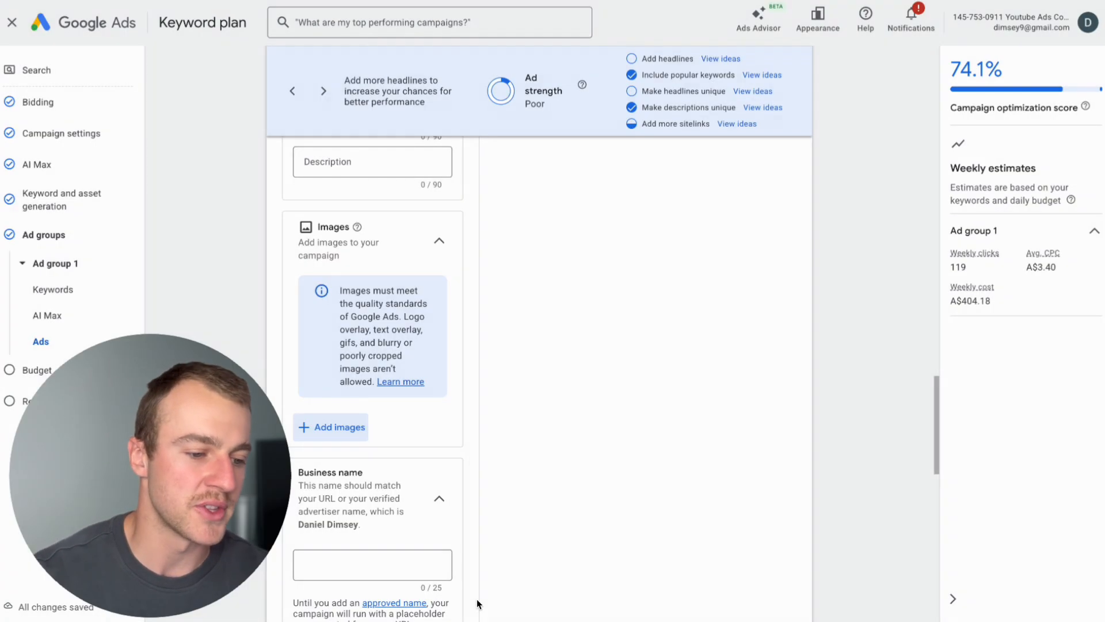
Review the ad's business logo and sitelink sections and check how the sitelinks appear in the phone preview.
scroll(384, 536, down, 8)
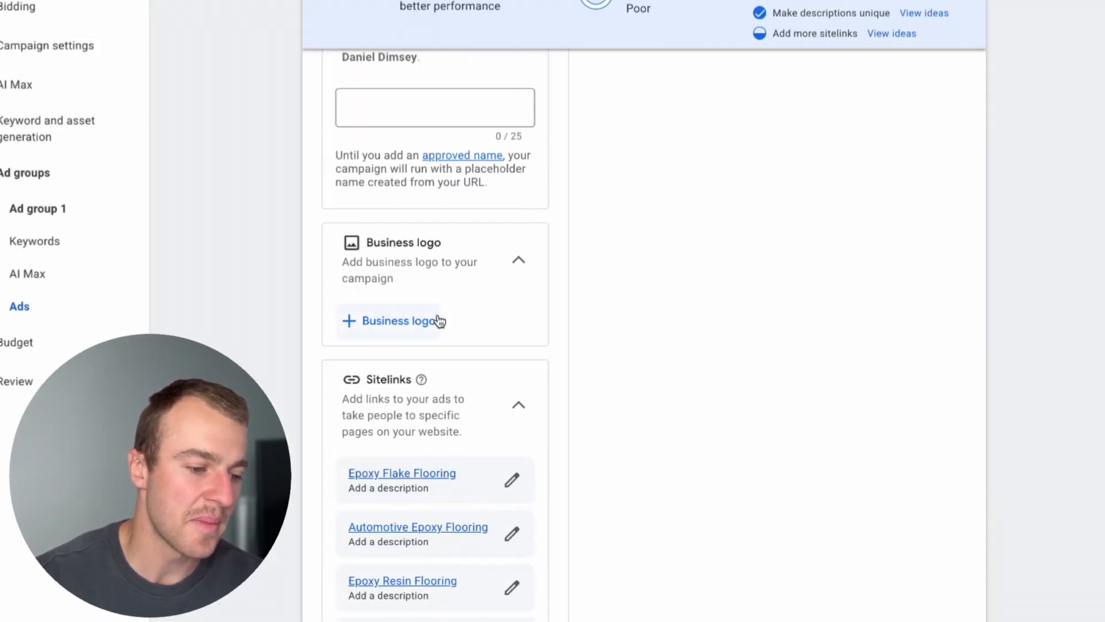
scroll(445, 437, down, 3)
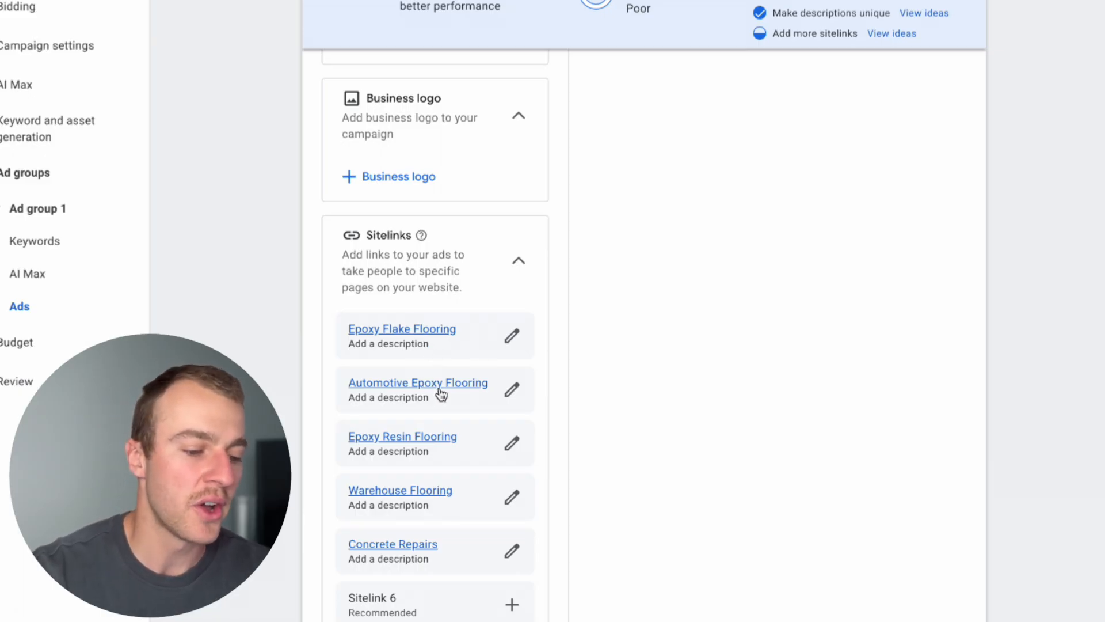
scroll(449, 414, up, 1)
scroll(449, 414, up, 15)
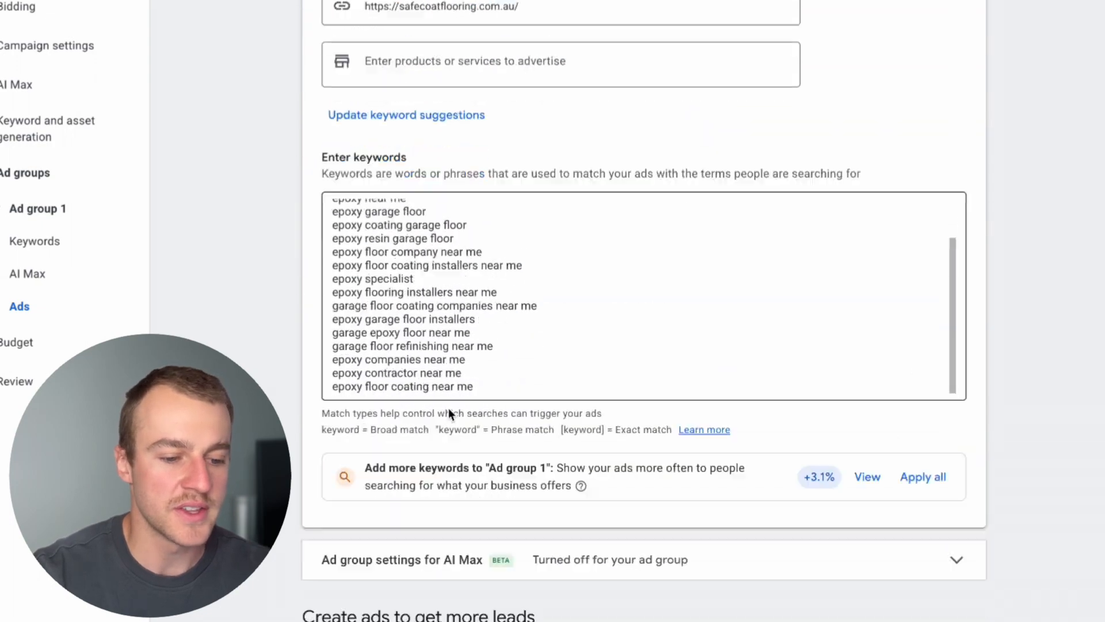
scroll(651, 502, down, 10)
scroll(650, 508, down, 1)
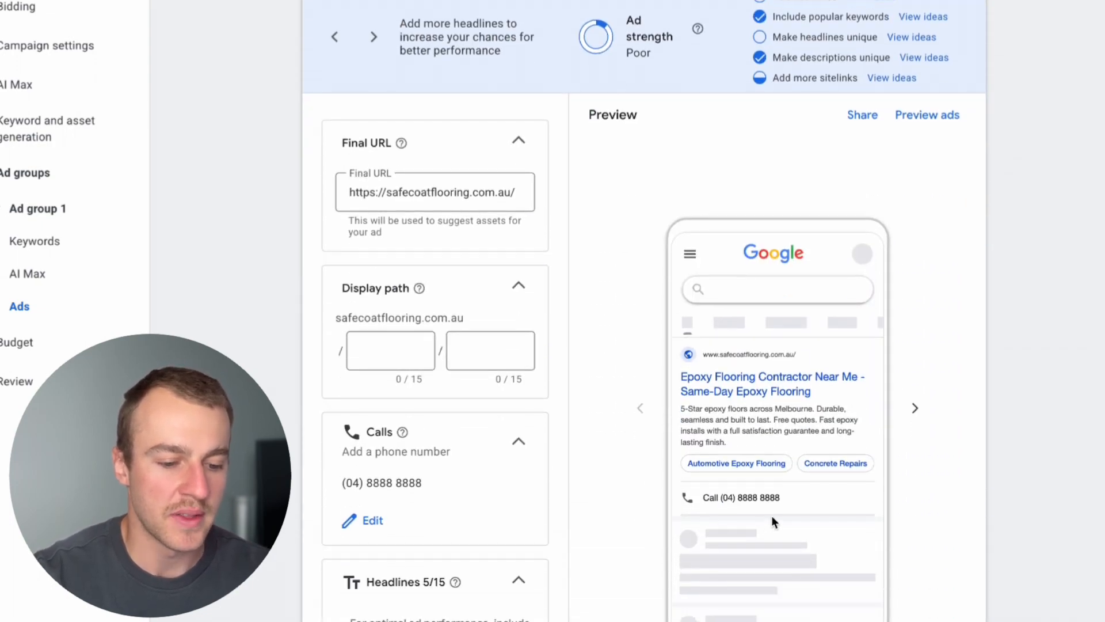
Try the callouts "Residential & Commercial" and "Highly Recommended" in the ad preview and deselect both.
scroll(499, 452, down, 15)
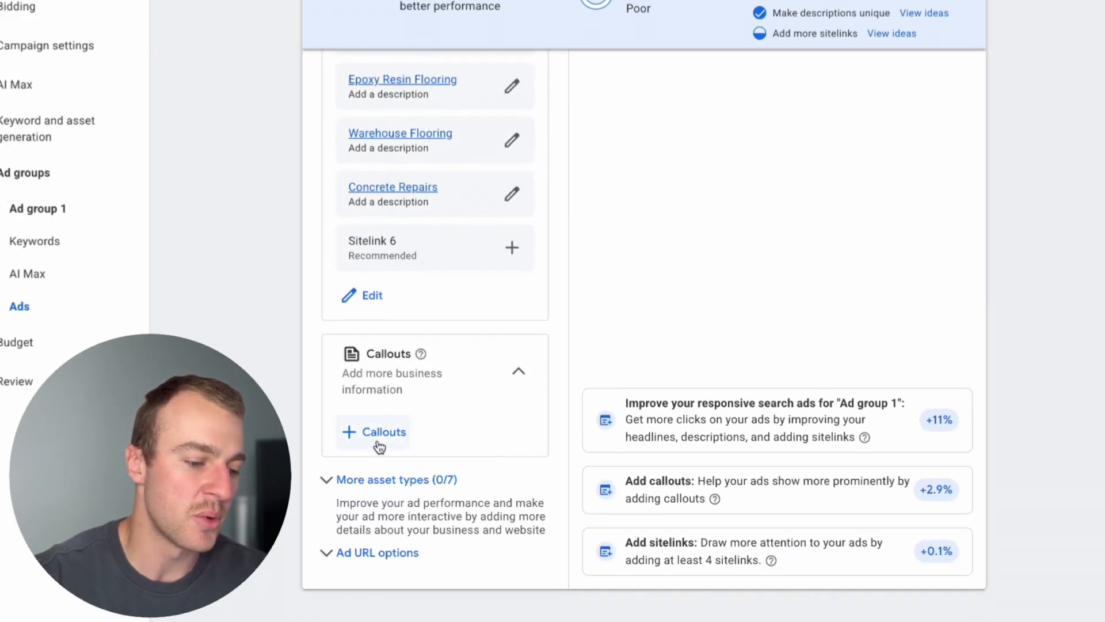
click(379, 436)
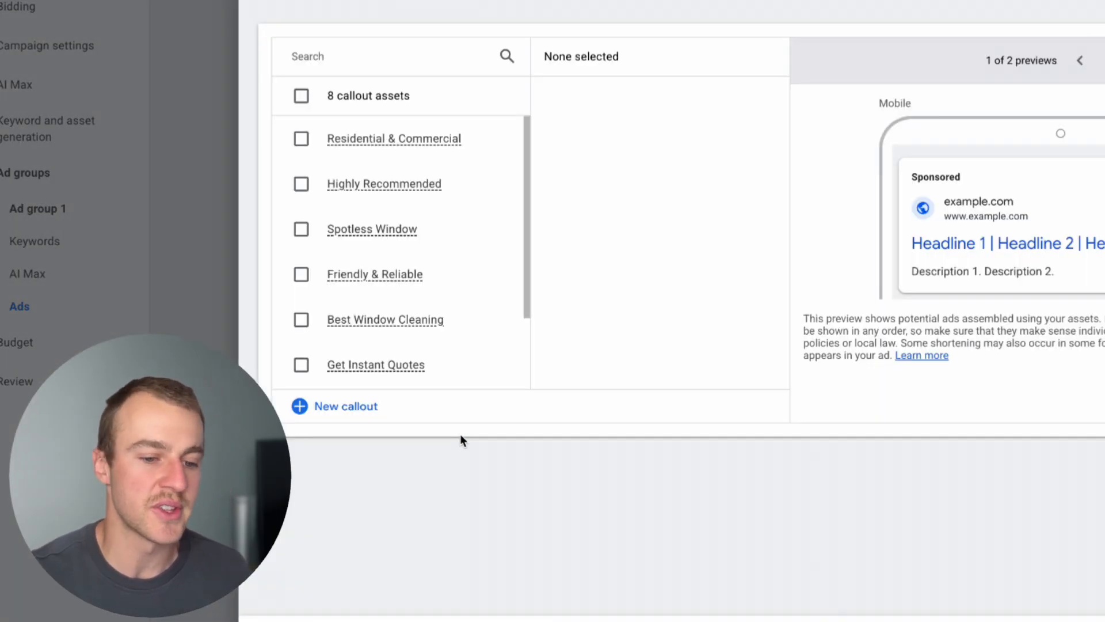
click(302, 140)
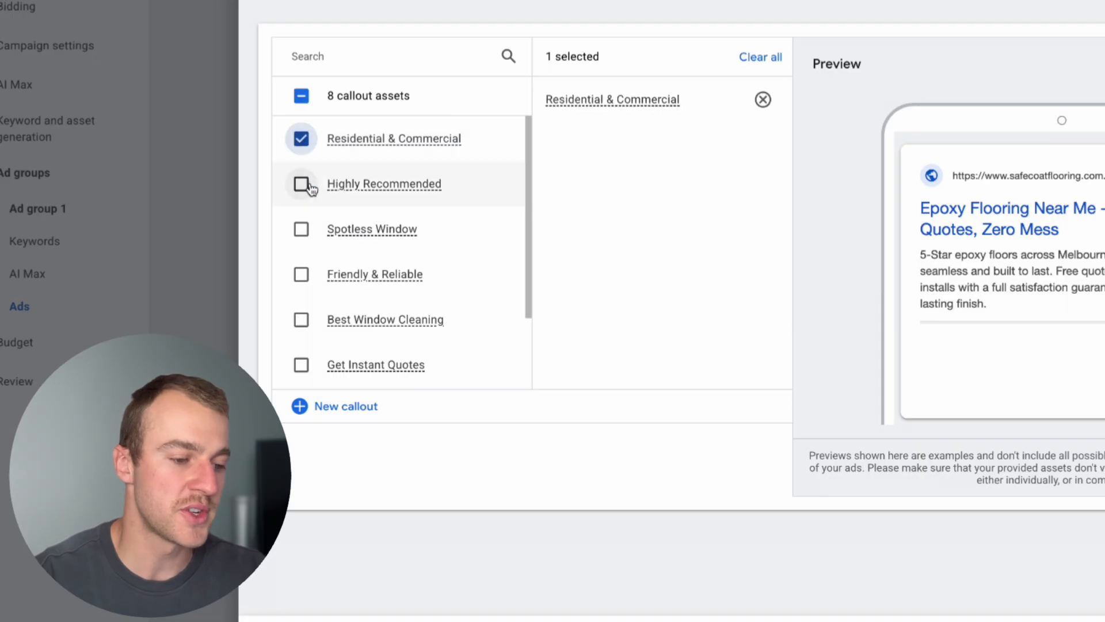
click(302, 184)
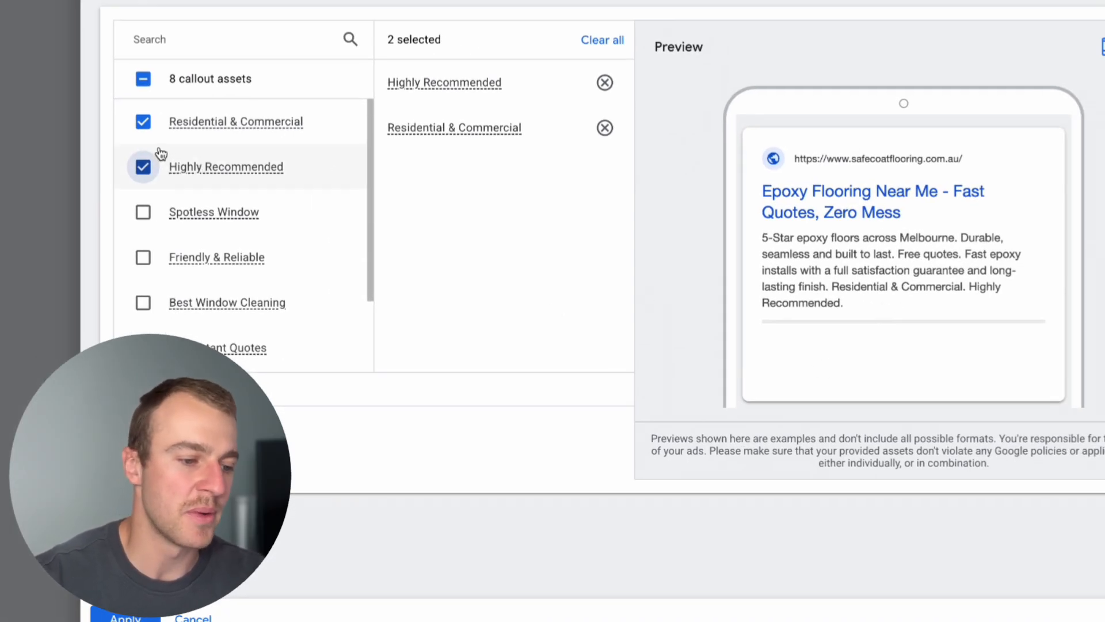
click(143, 121)
click(143, 167)
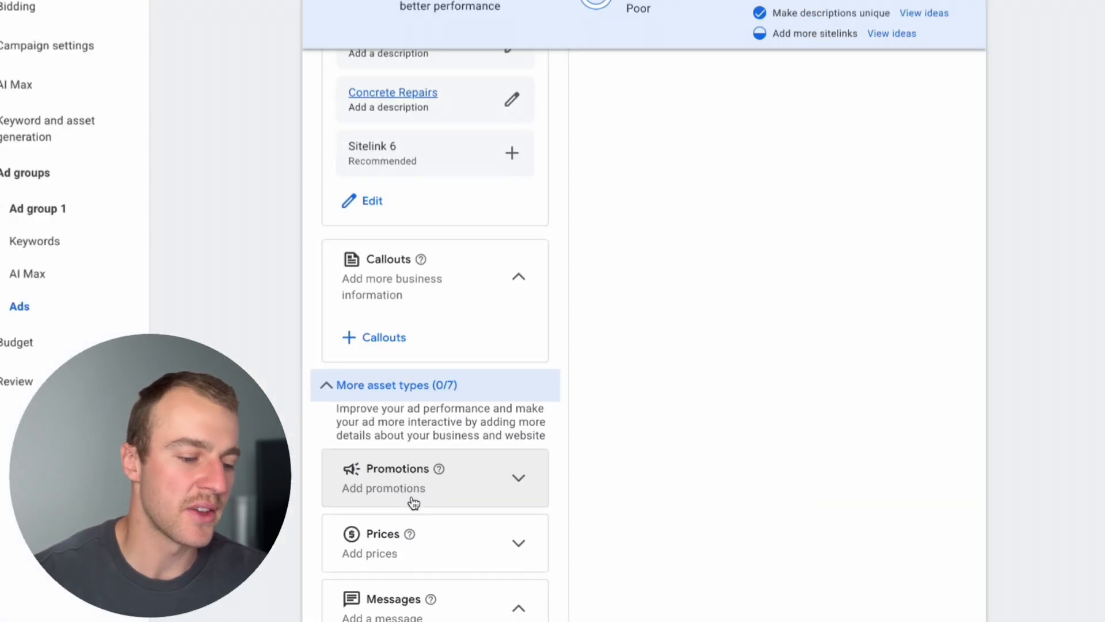
Examine the additional asset types for the ad, including promotions, prices, messages, structured snippets, lead forms and apps.
scroll(413, 498, down, 2)
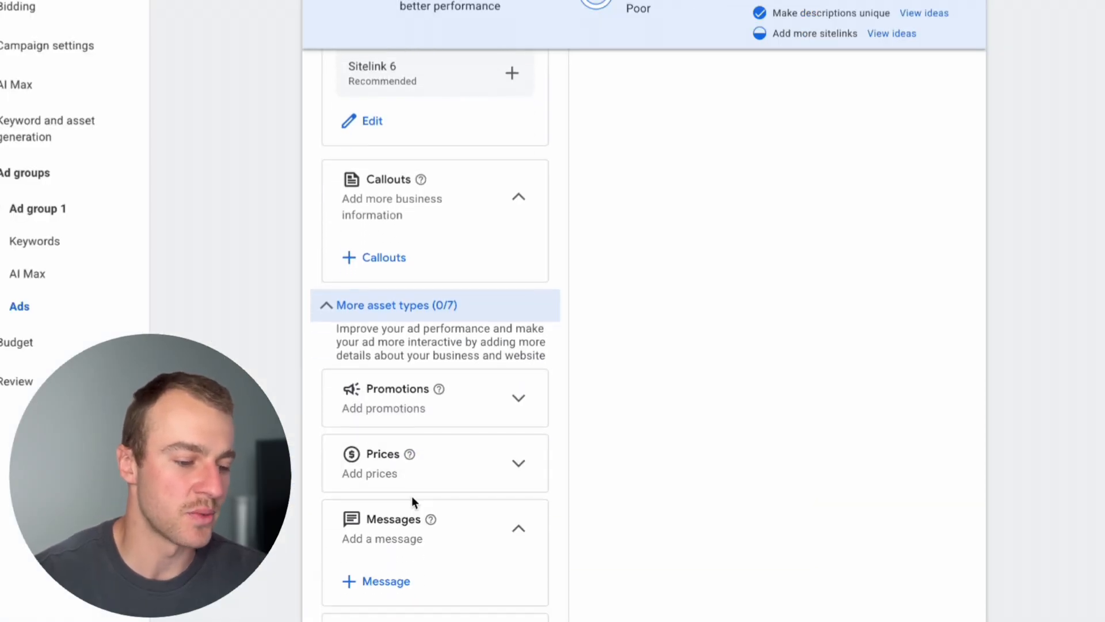
scroll(444, 407, down, 3)
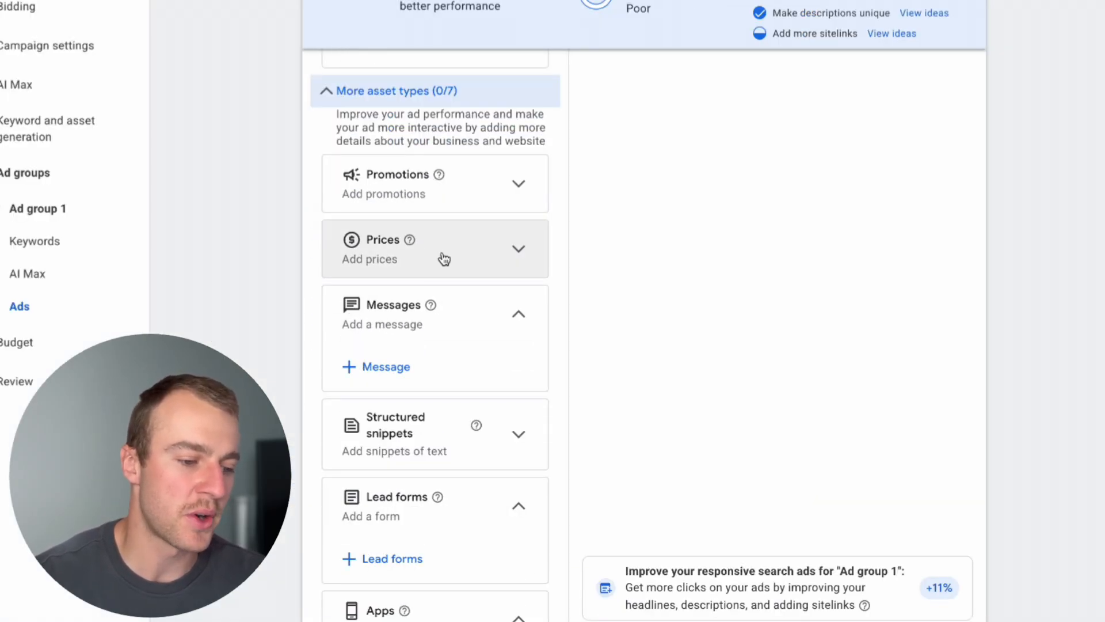
scroll(443, 258, down, 2)
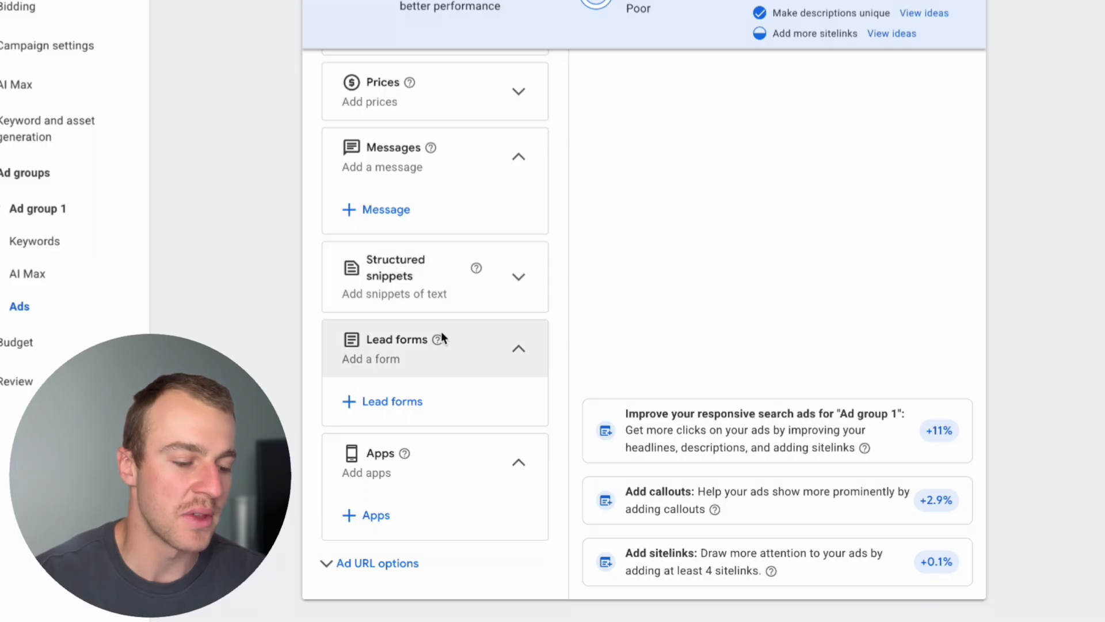
scroll(443, 338, up, 1)
scroll(443, 338, down, 2)
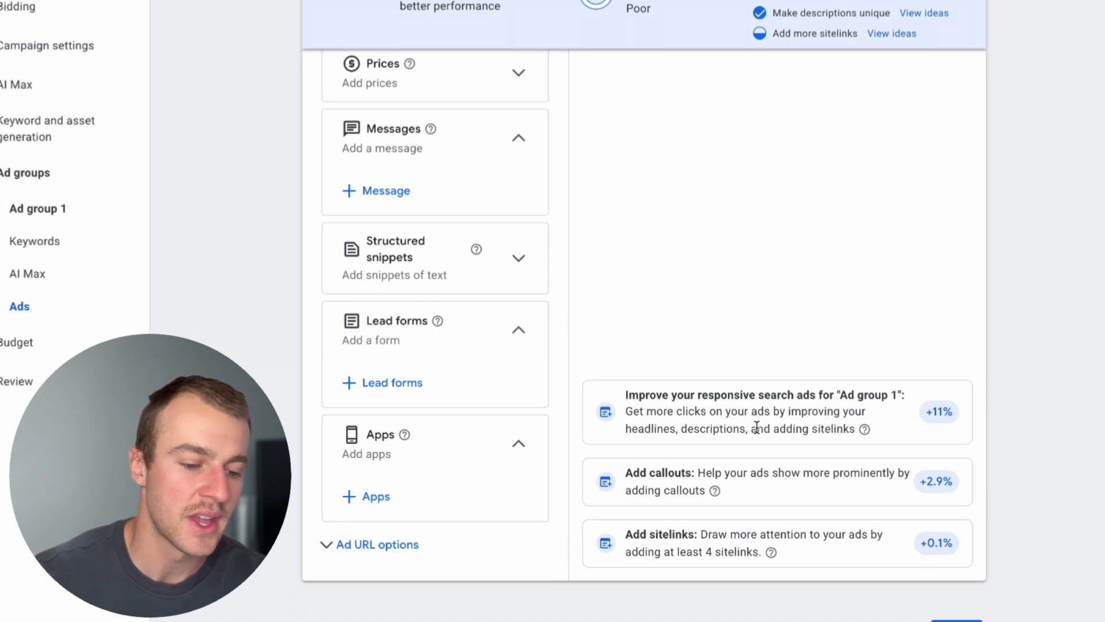
scroll(756, 429, down, 1)
scroll(757, 429, up, 3)
scroll(757, 429, down, 3)
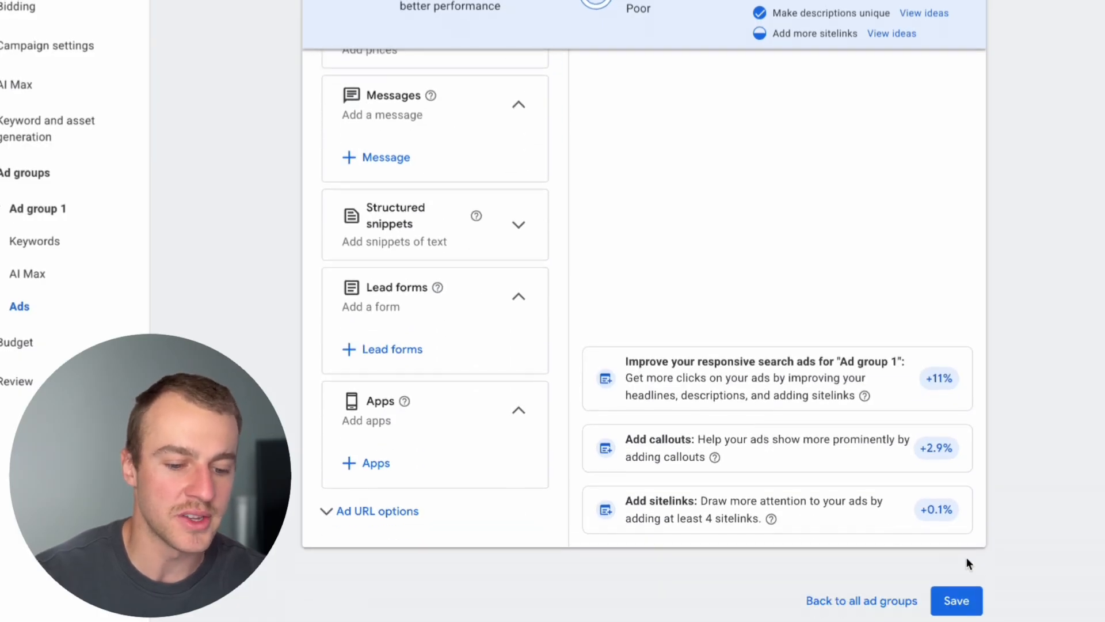
Save the ad group, continue to the campaign budget and enter a custom average daily budget of A$100.
click(948, 611)
click(1041, 530)
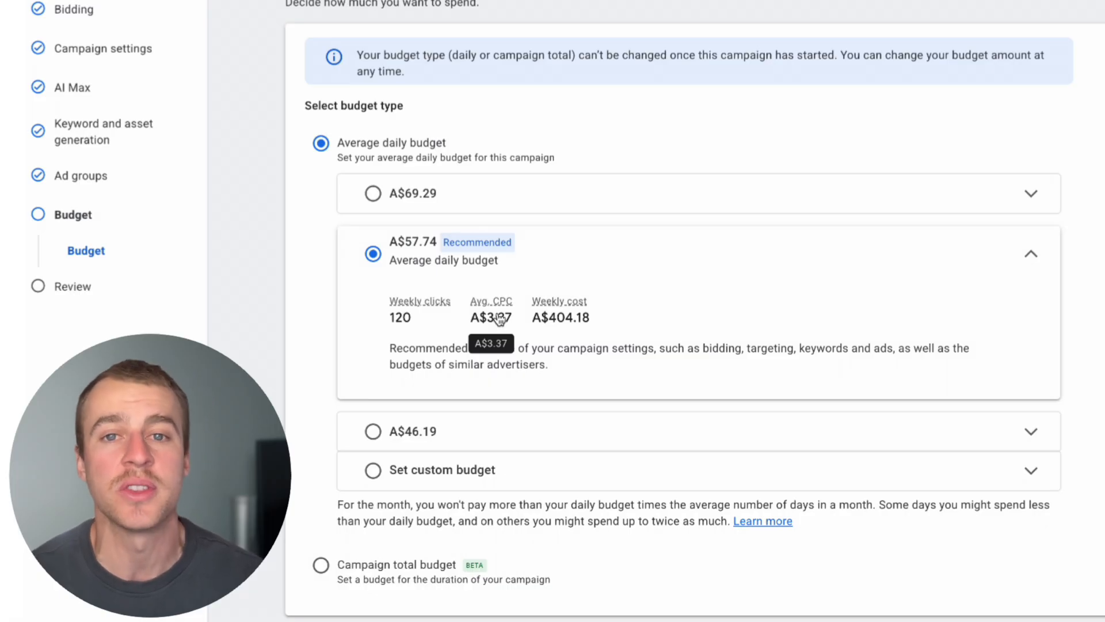
click(371, 470)
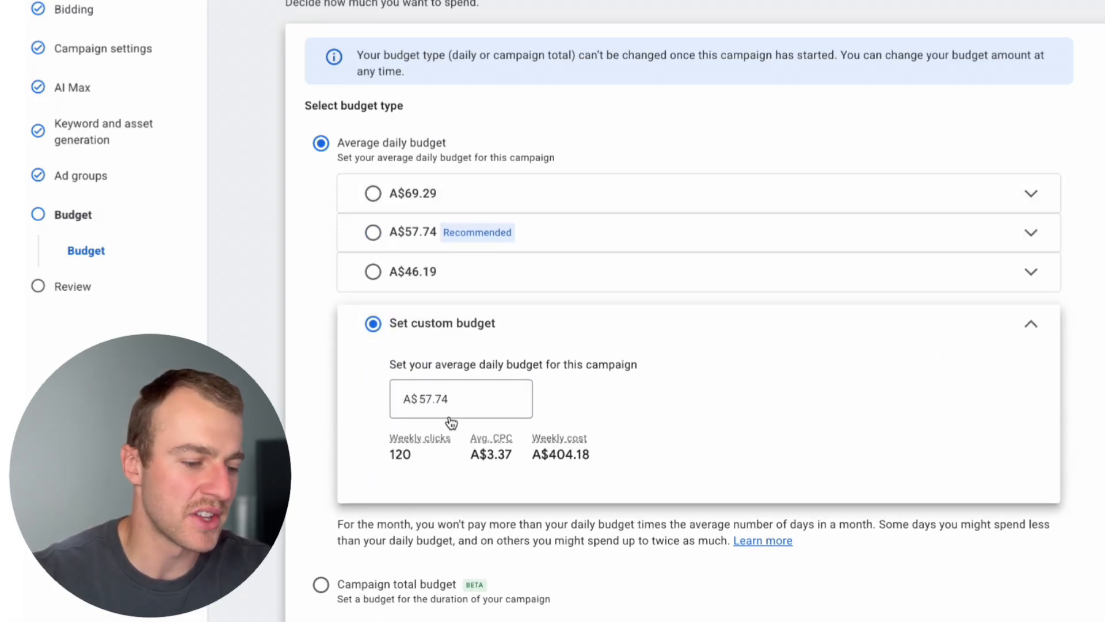
click(468, 414)
drag(469, 414, 382, 400)
text(1)
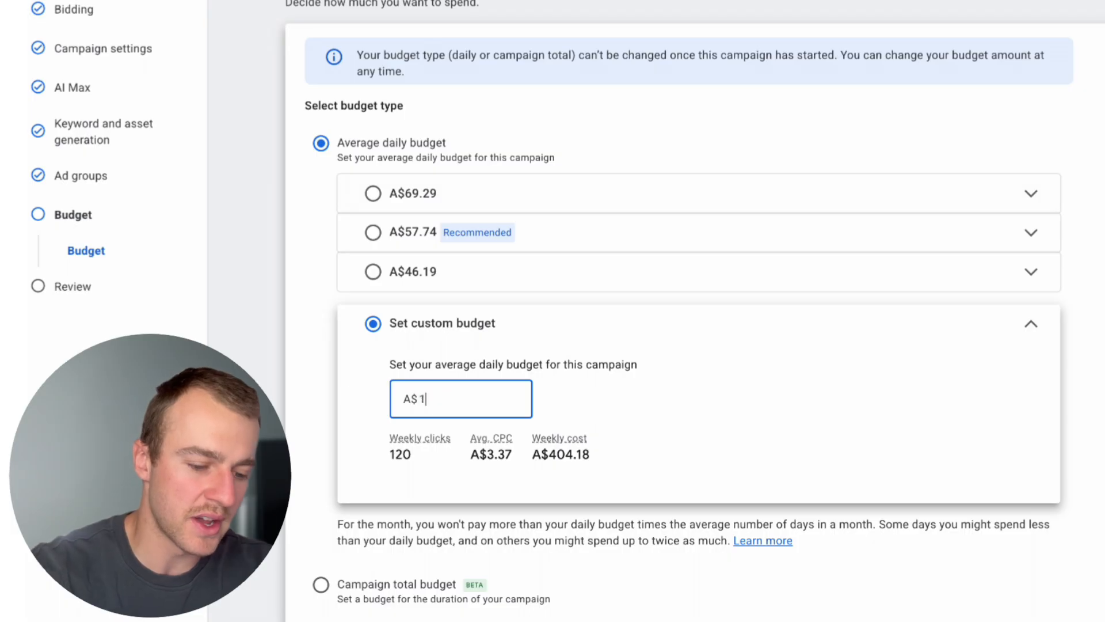
text(00)
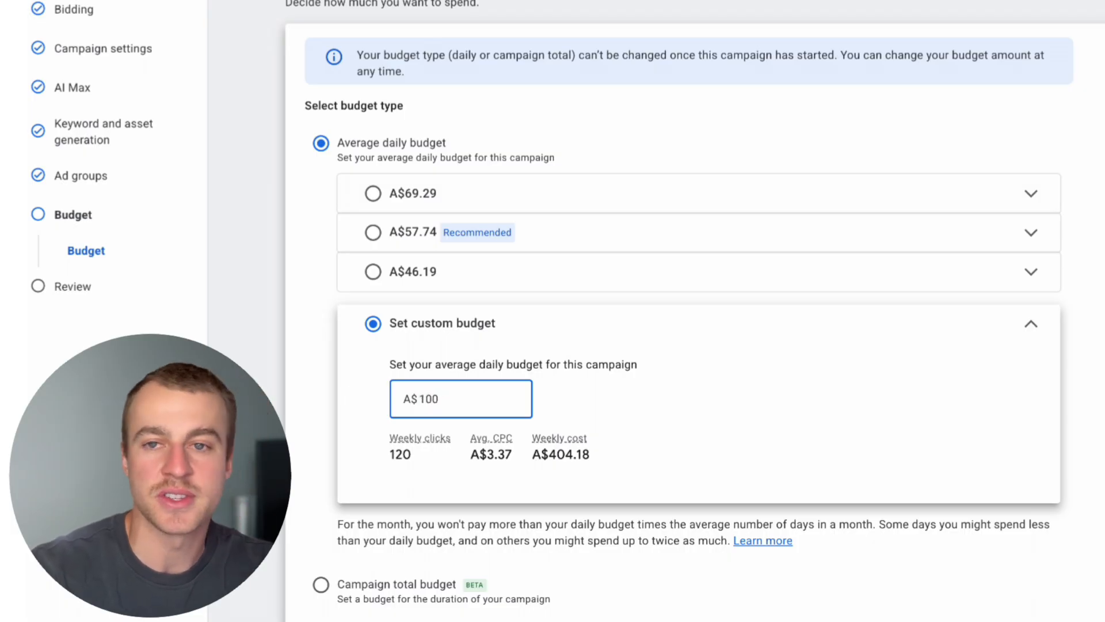
Set the custom average daily budget to A$5 and continue to the campaign review.
key(BackSpace)
key(BackSpace)
text(5)
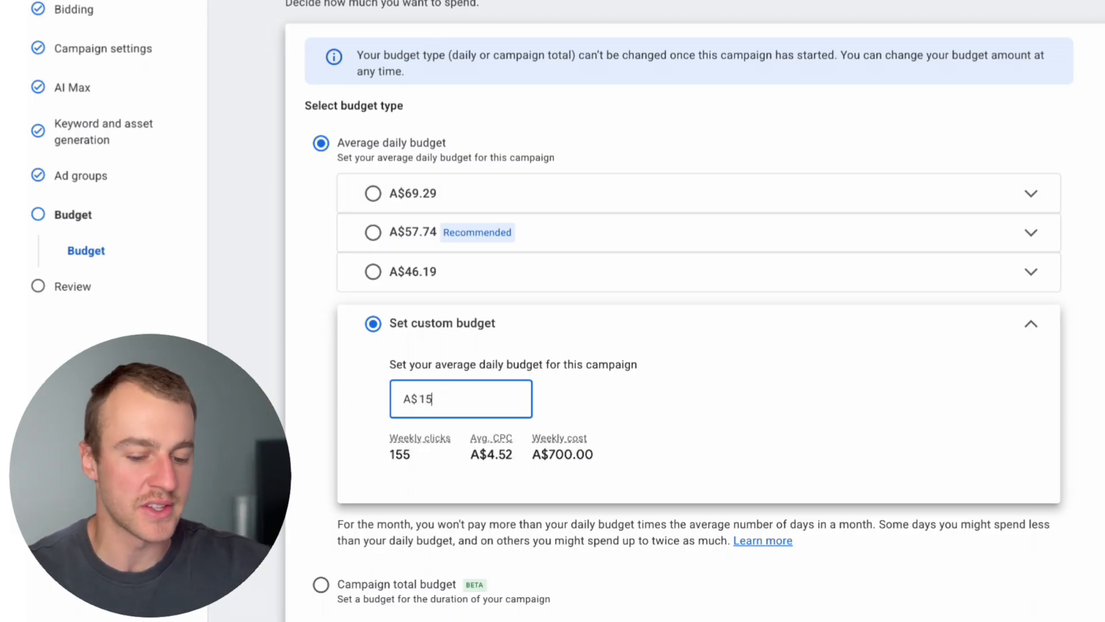
key(BackSpace)
key(BackSpace)
text(5)
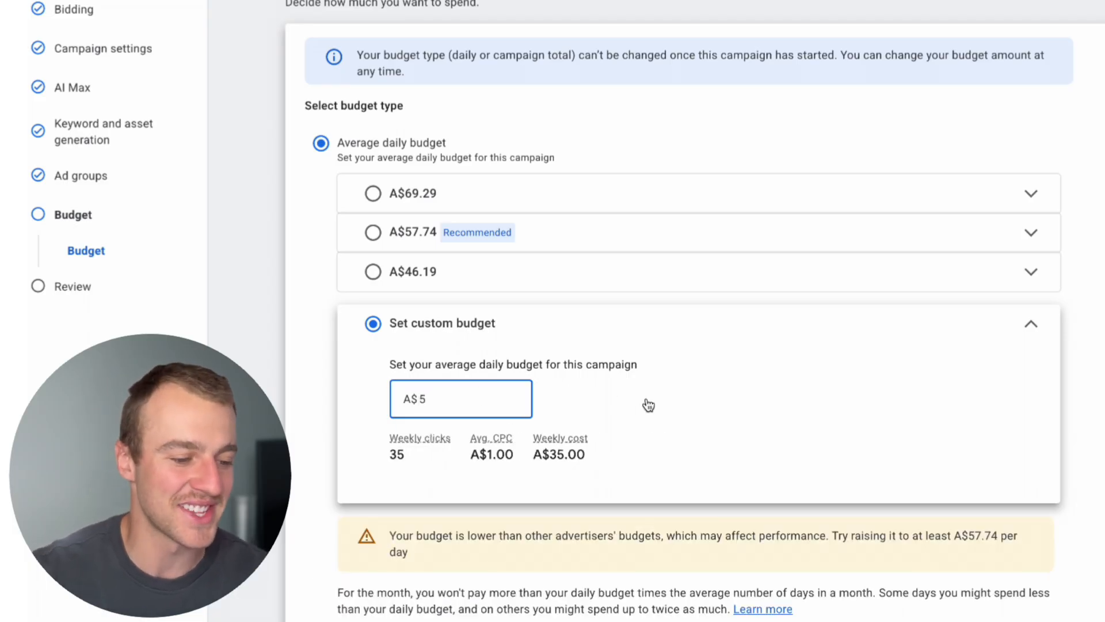
scroll(716, 420, down, 2)
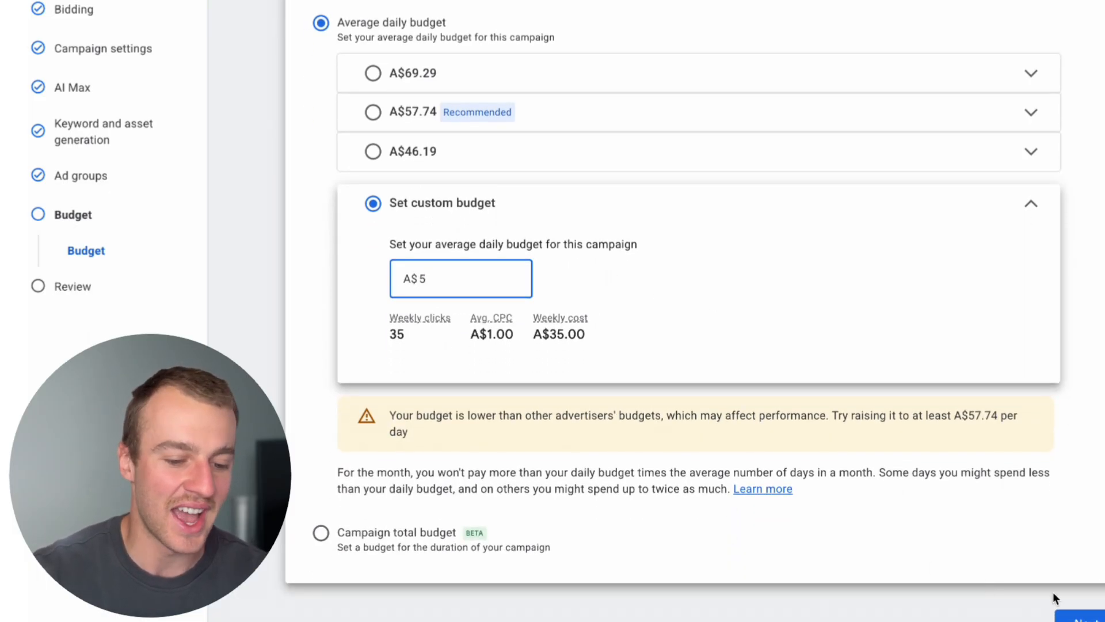
click(1077, 615)
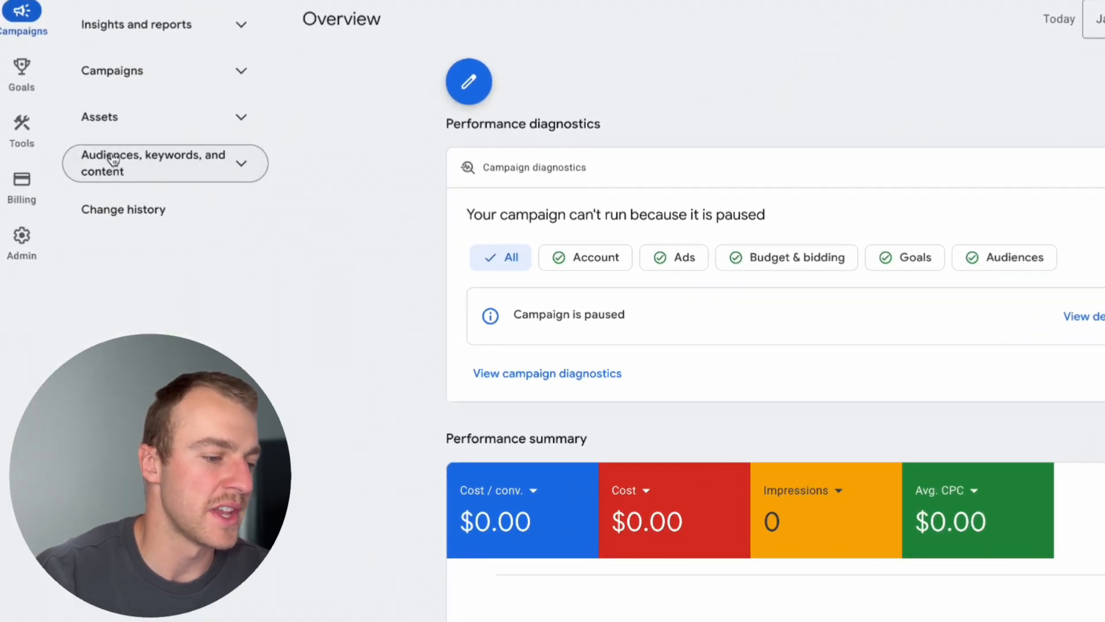
Change the match type of all keywords in the Epoxy Flooring campaign to exact match without keeping the originals as duplicates.
click(90, 248)
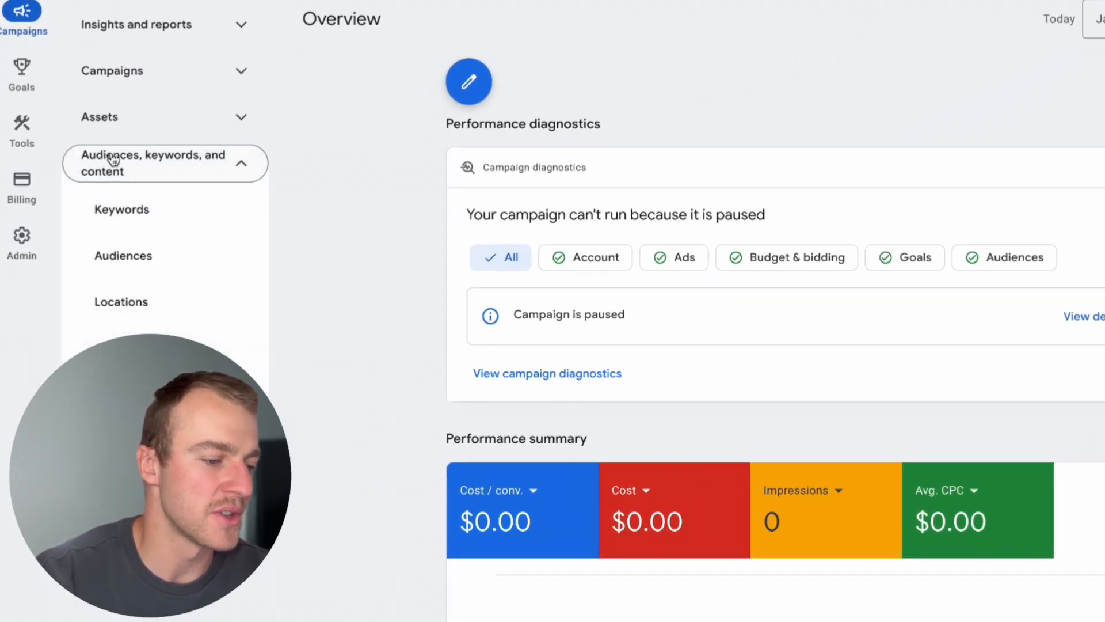
click(128, 198)
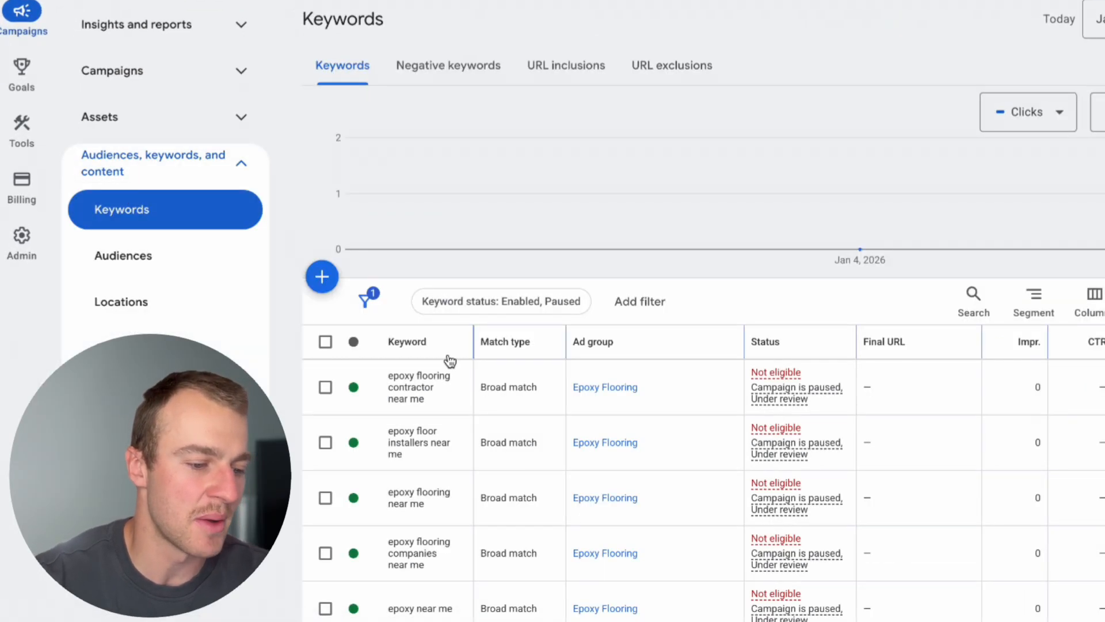
scroll(450, 361, down, 2)
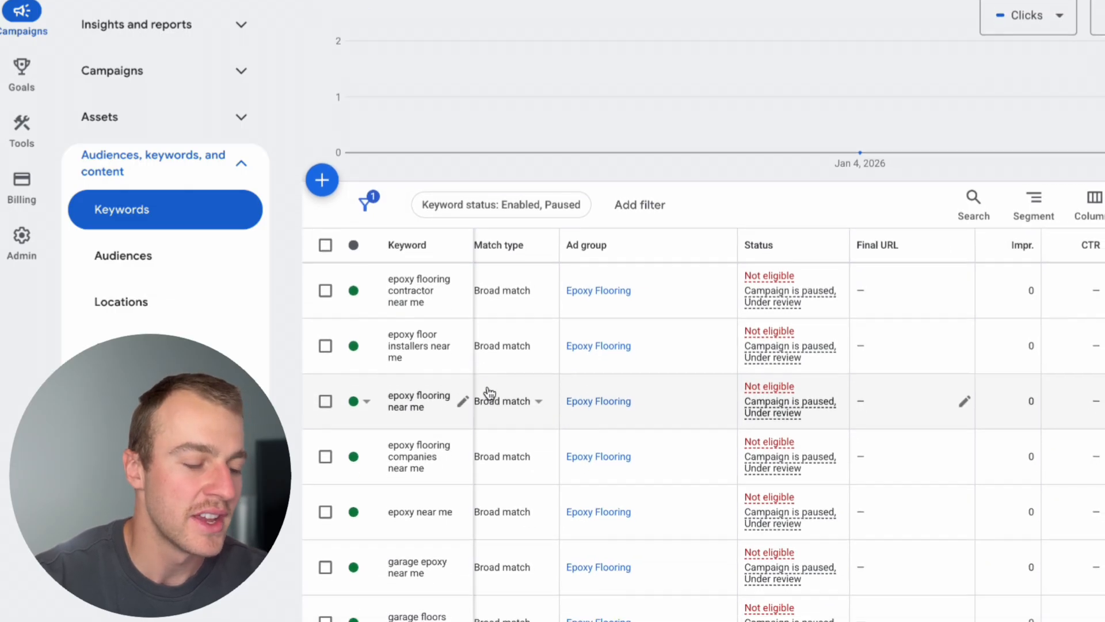
scroll(489, 392, up, 1)
click(325, 274)
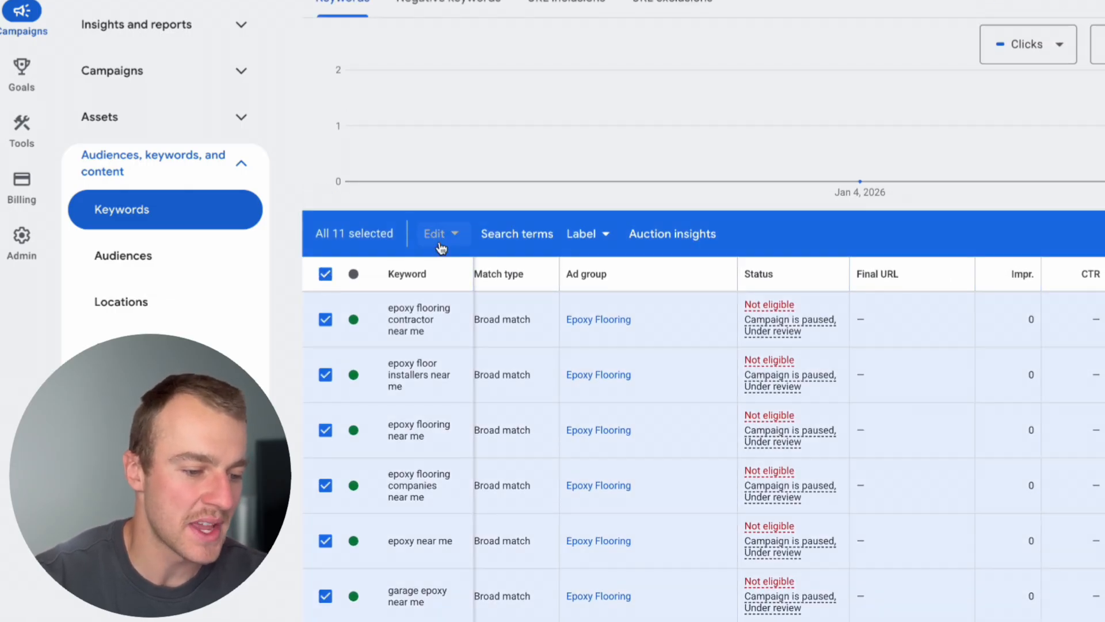
click(441, 248)
mouse_move(318, 327)
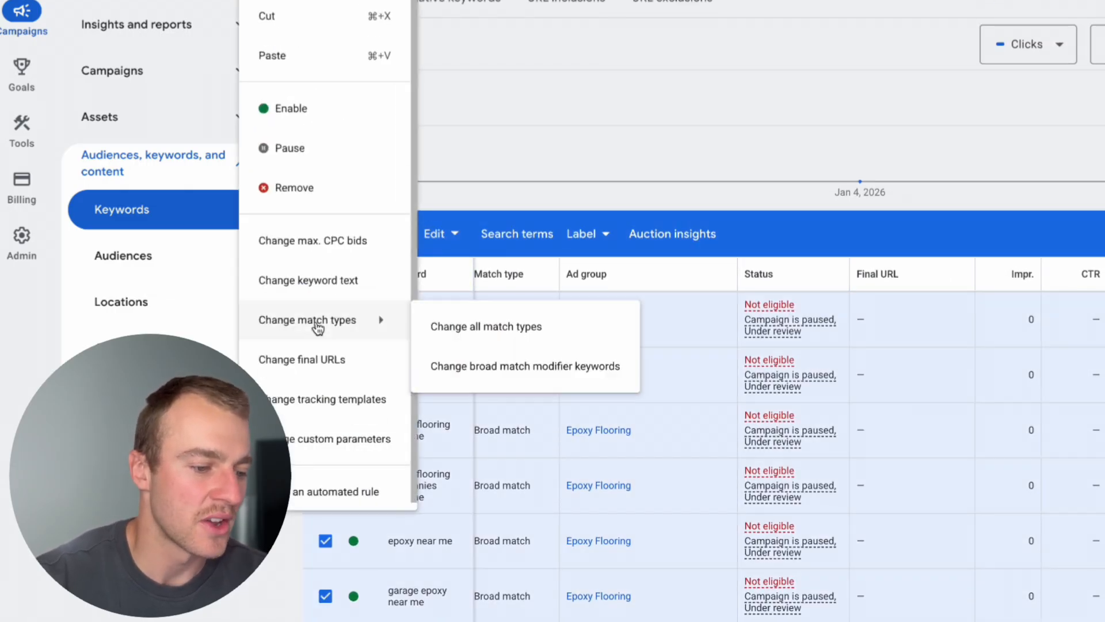
click(523, 337)
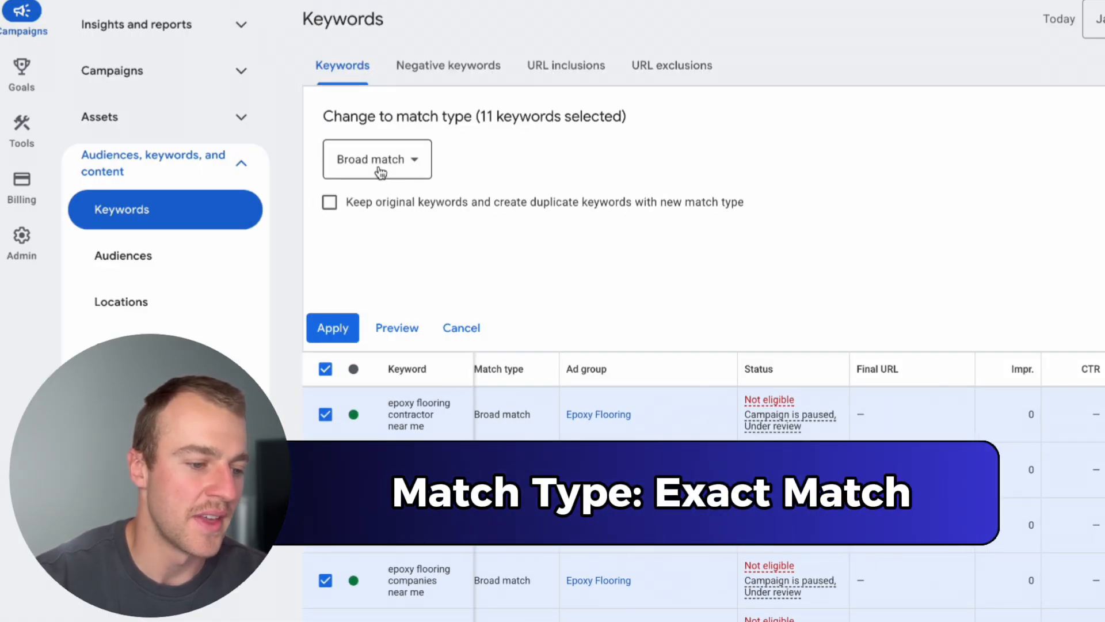
click(380, 172)
click(383, 216)
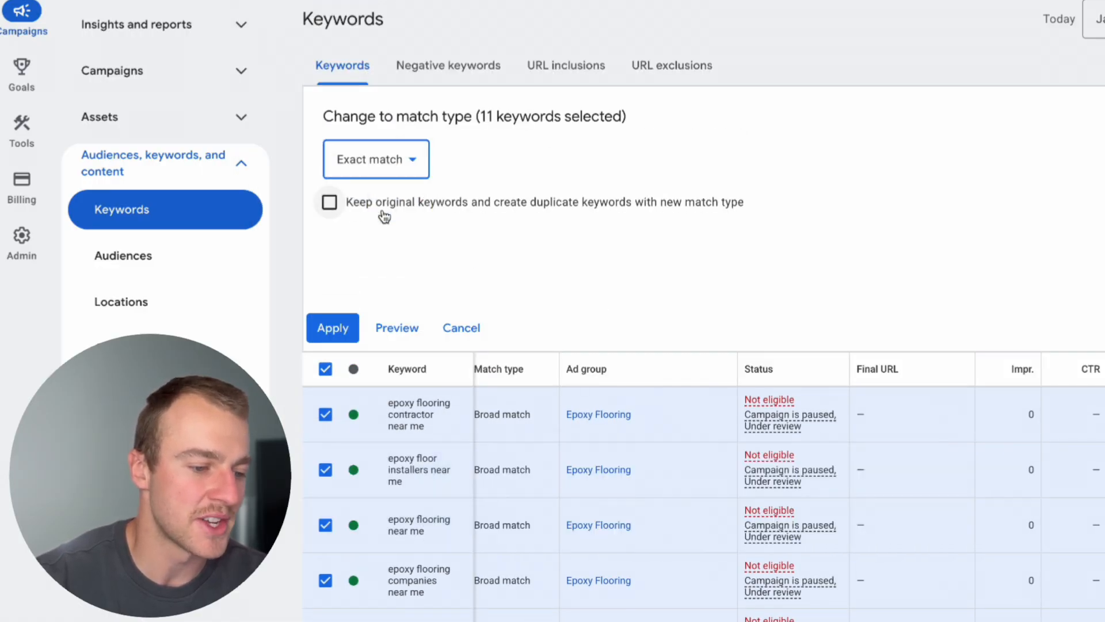
click(344, 333)
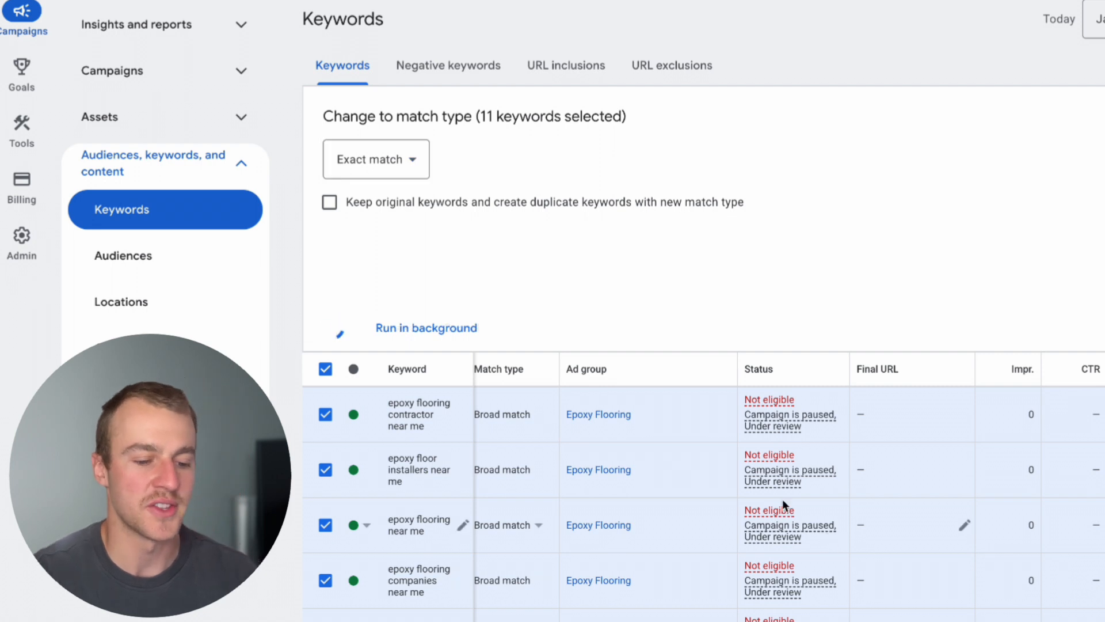